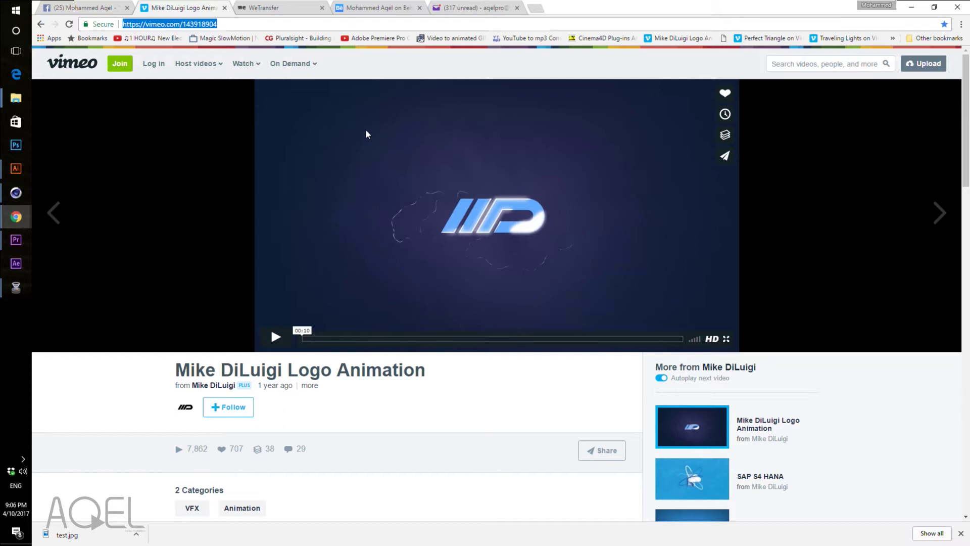
- Open YouTube and search for 'cinema 4d emitter'
text(e)
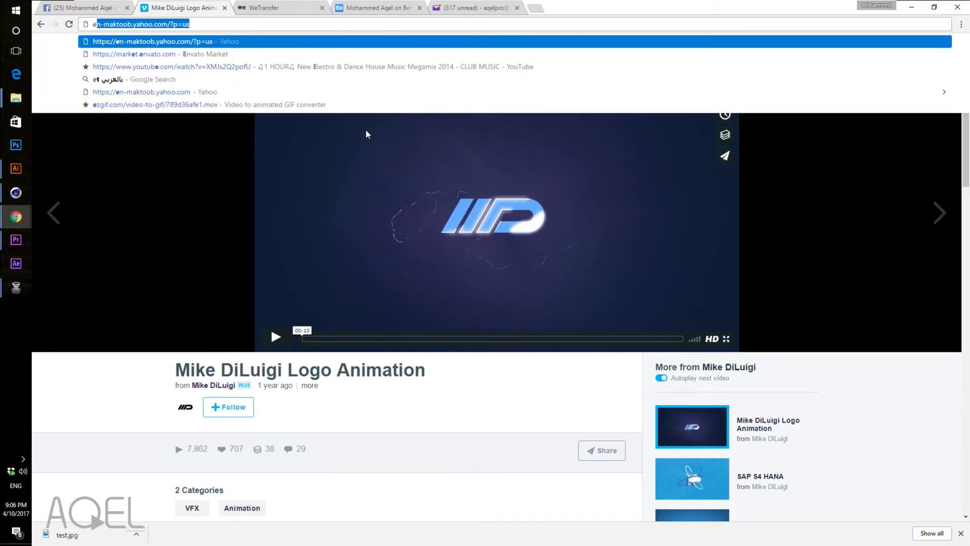
key(BackSpace)
key(BackSpace)
text(youtube.com)
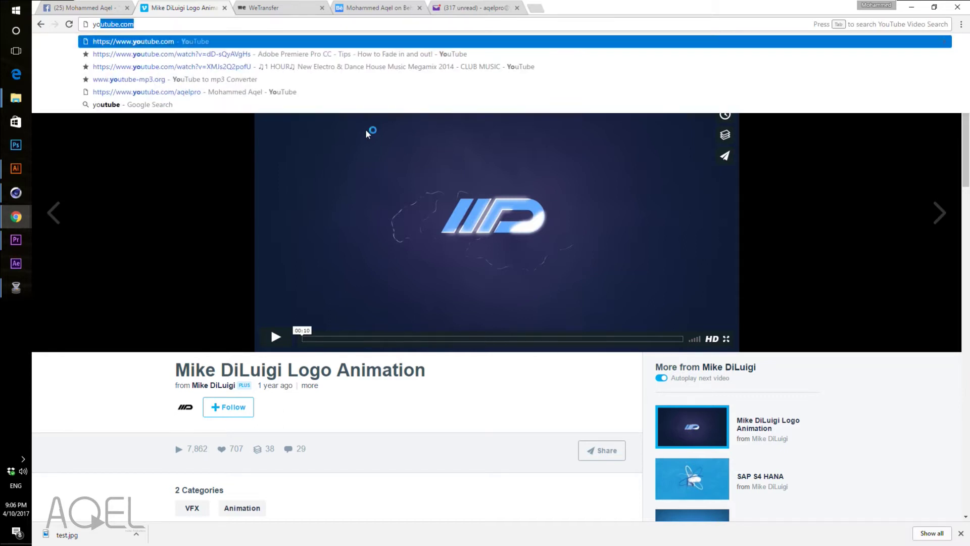
key(Return)
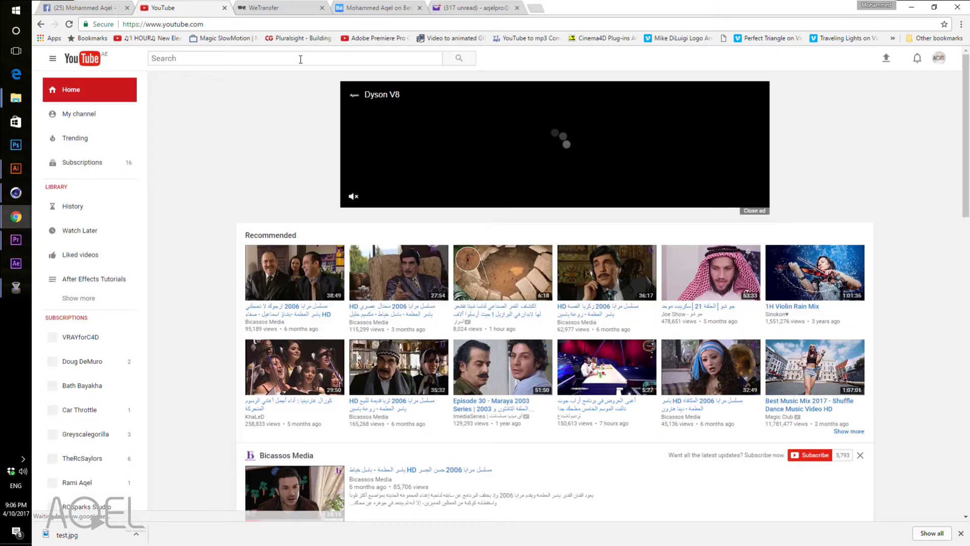
click(301, 60)
text(cinema 4d emite)
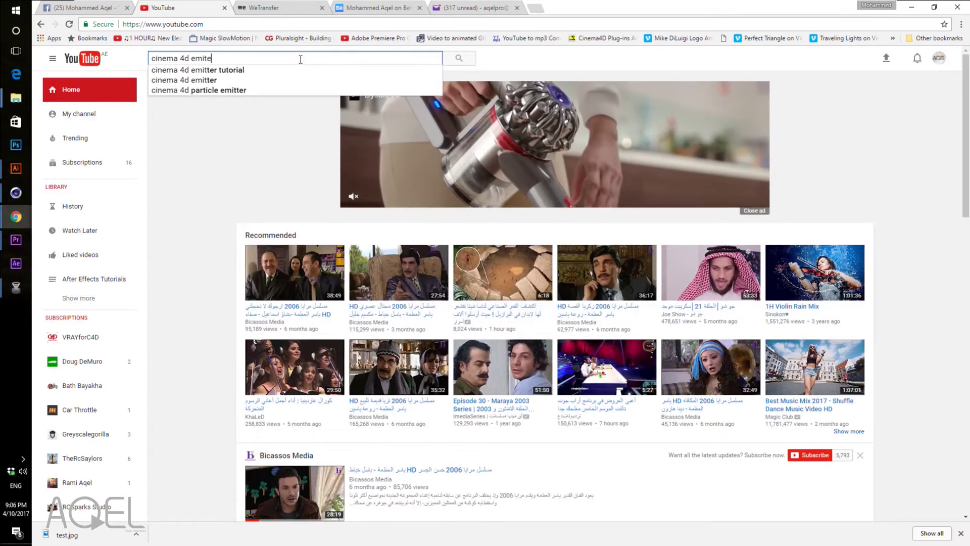
key(BackSpace)
text(ter)
key(Return)
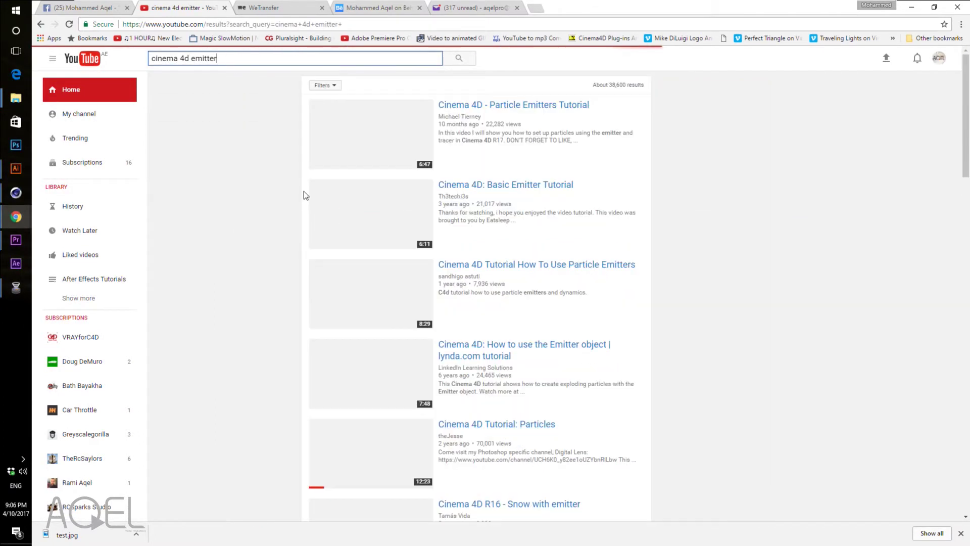
- Preview the How To Use Particle Emitters tutorial past its ad, then return to the results
click(352, 314)
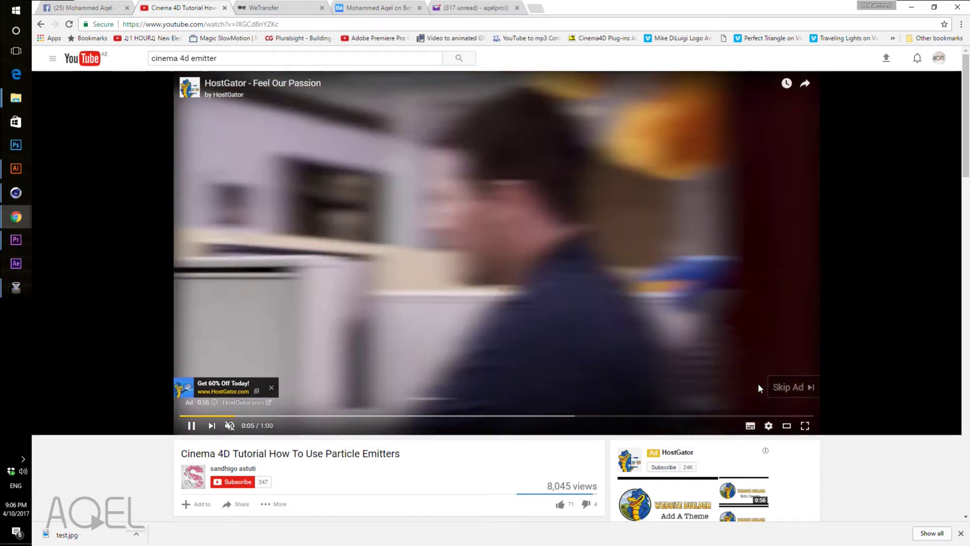
click(759, 386)
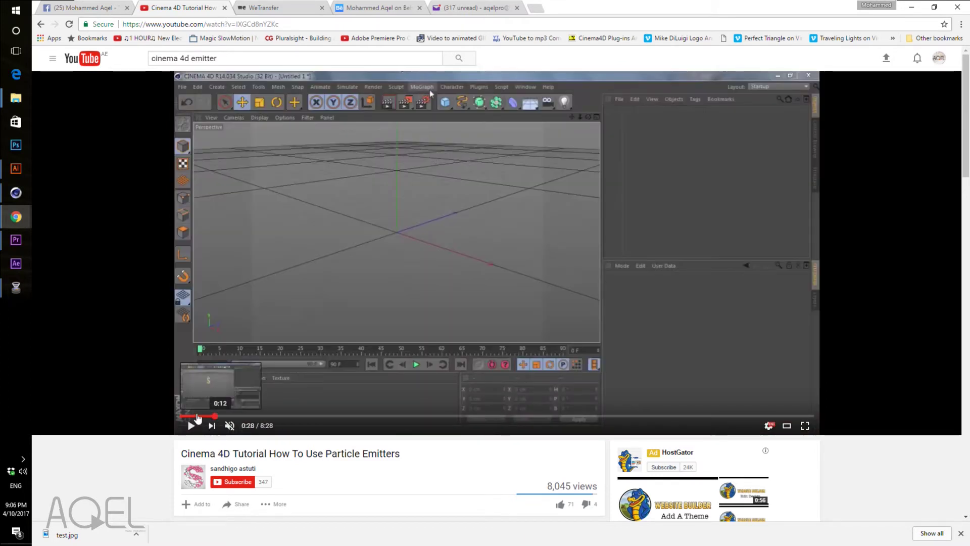
click(198, 415)
key(alt+Left)
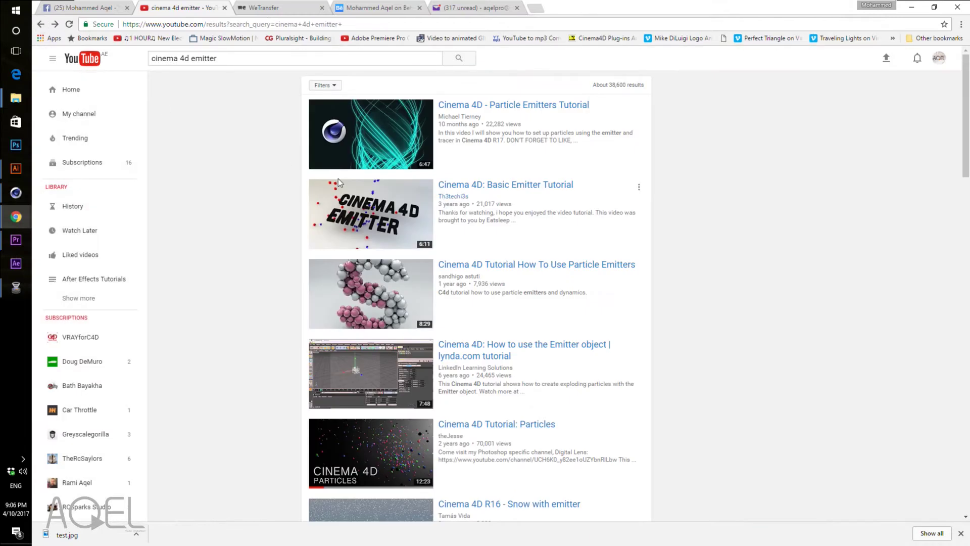
- Narrow the search to 'cinema 4d emitter test'
click(283, 61)
text(test)
key(Return)
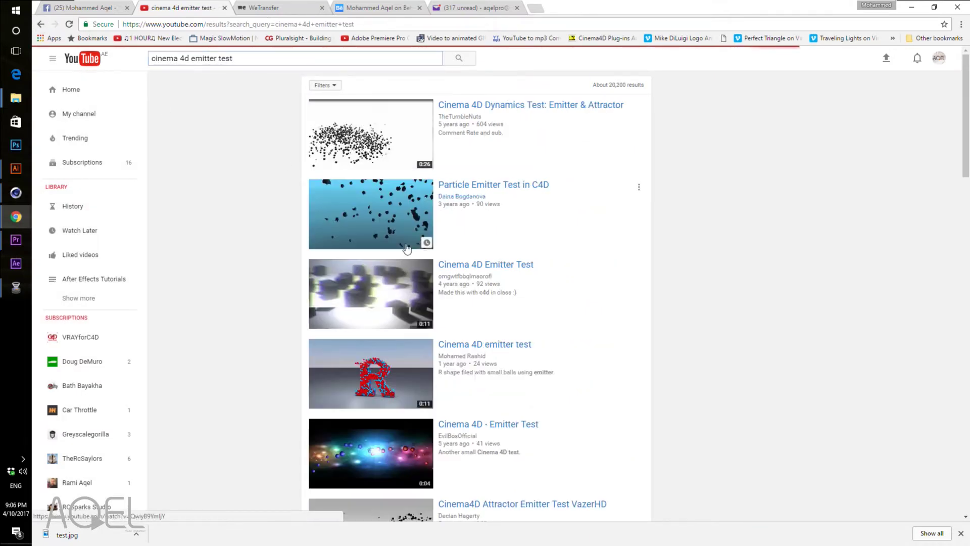
- Preview the 'Particle Emitter Test in C4D' video, skipping ahead and pausing it
click(388, 200)
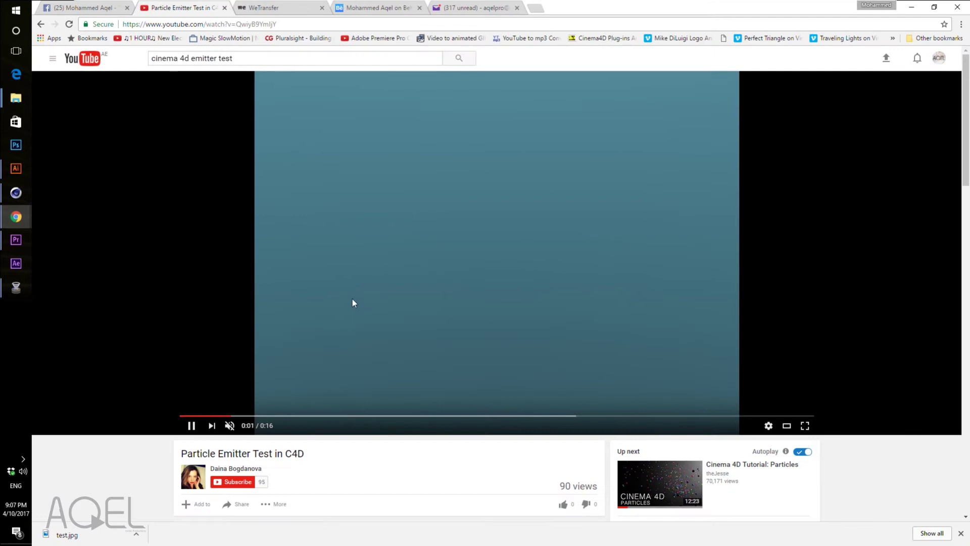
click(353, 416)
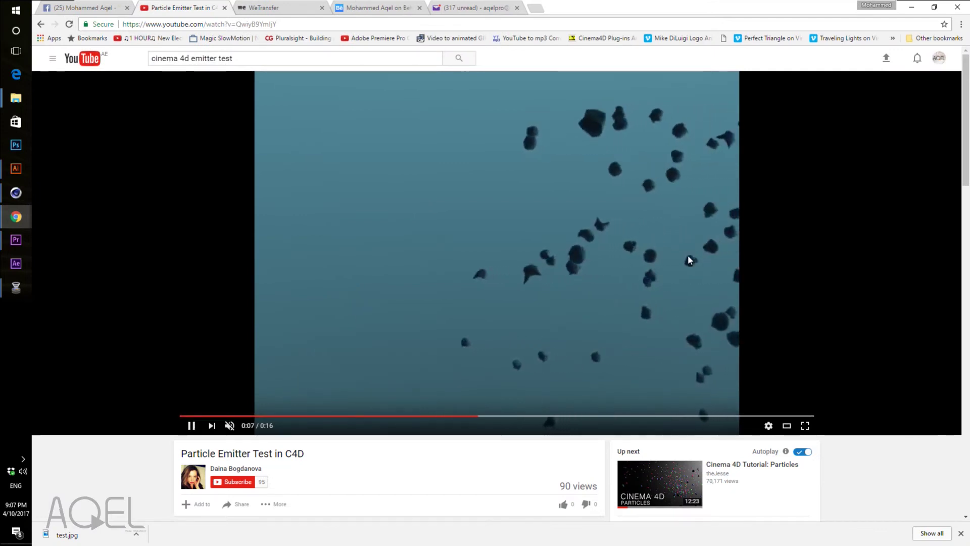
scroll(536, 321, down, 2)
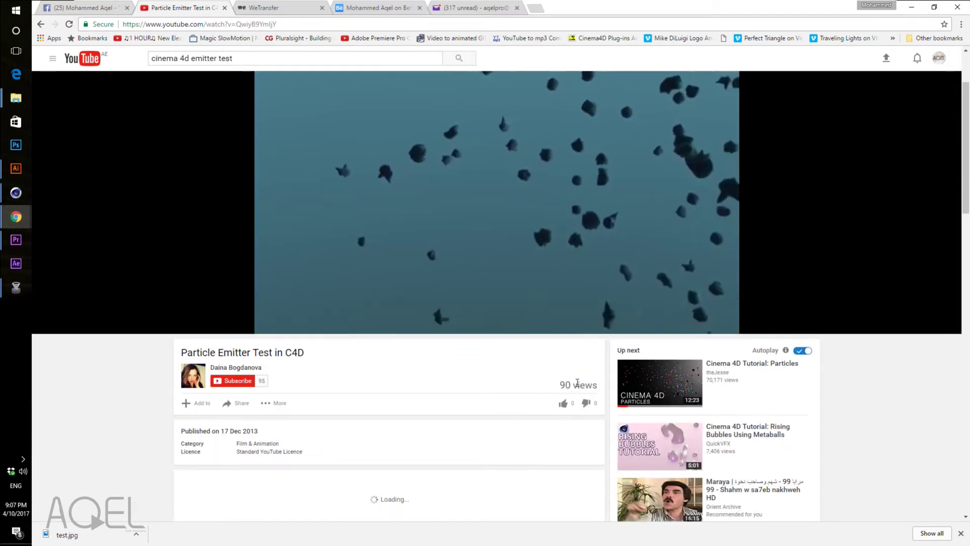
click(559, 234)
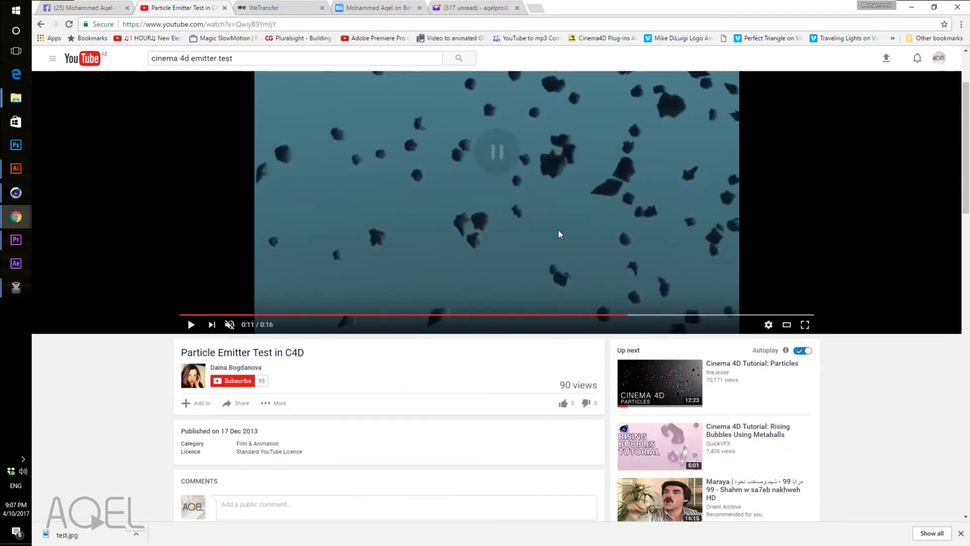
scroll(484, 272, up, 2)
scroll(500, 283, down, 3)
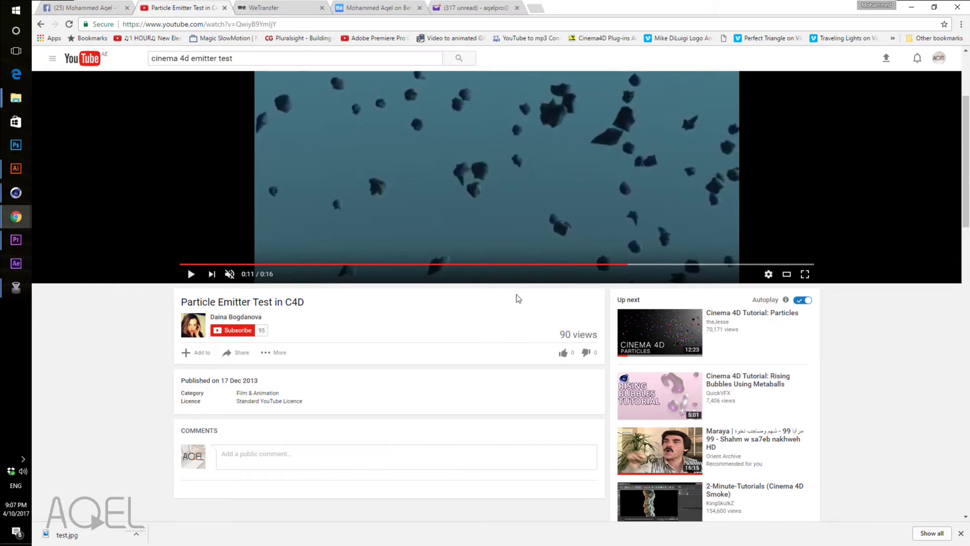
scroll(518, 298, down, 2)
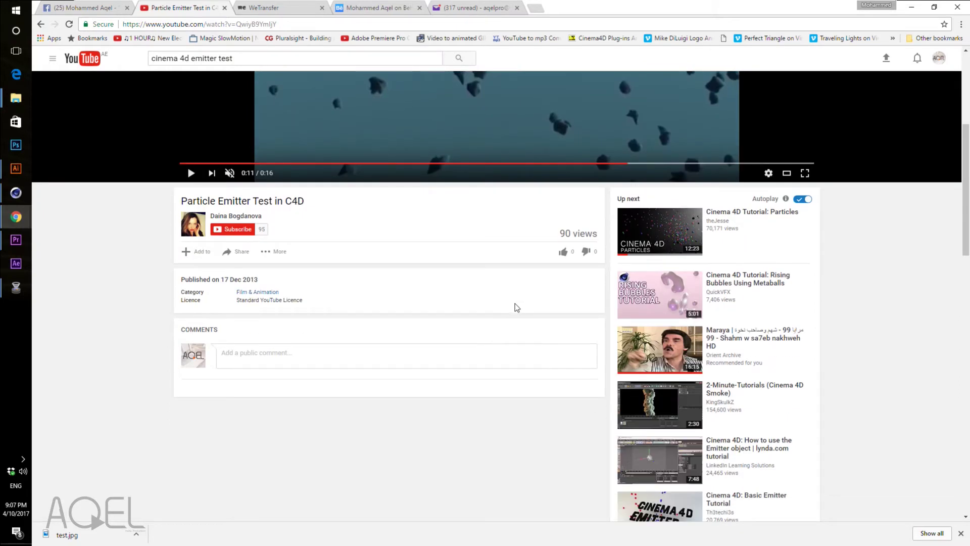
scroll(515, 303, up, 1)
scroll(482, 321, down, 2)
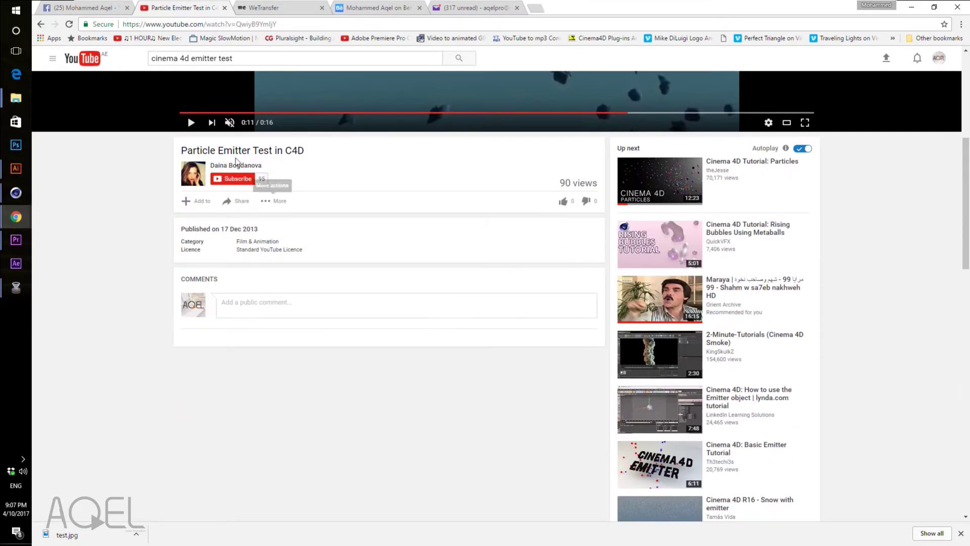
- Return to the emitter test results and scroll down through them
click(40, 24)
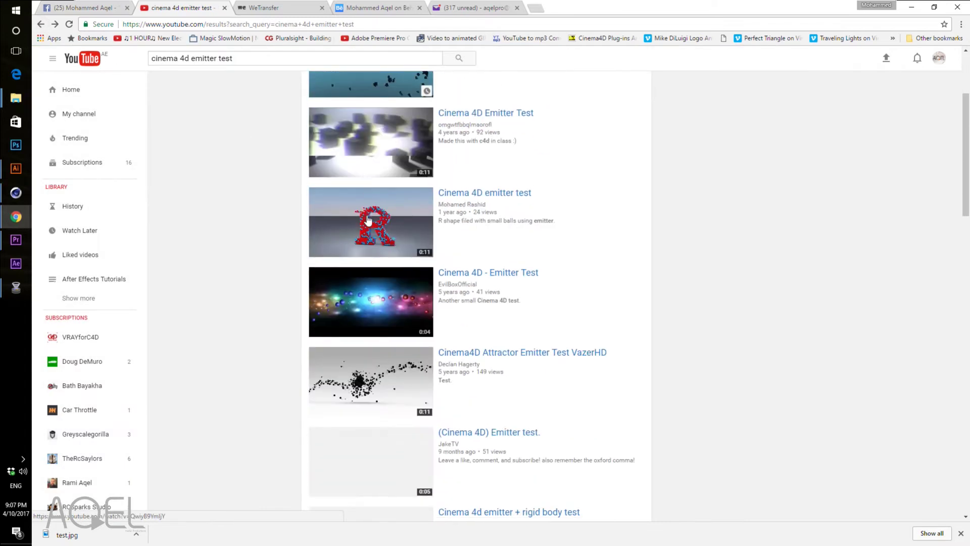
scroll(365, 262, down, 3)
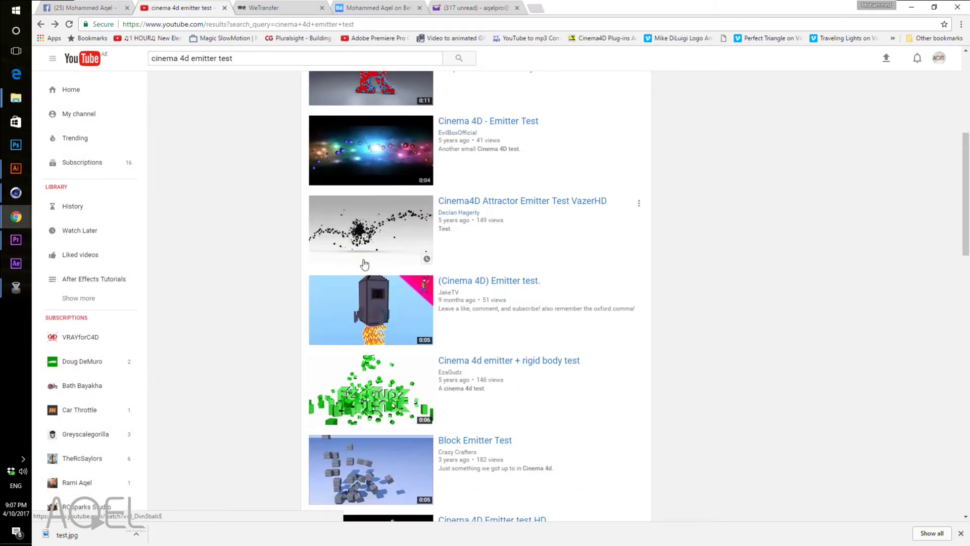
scroll(364, 263, down, 3)
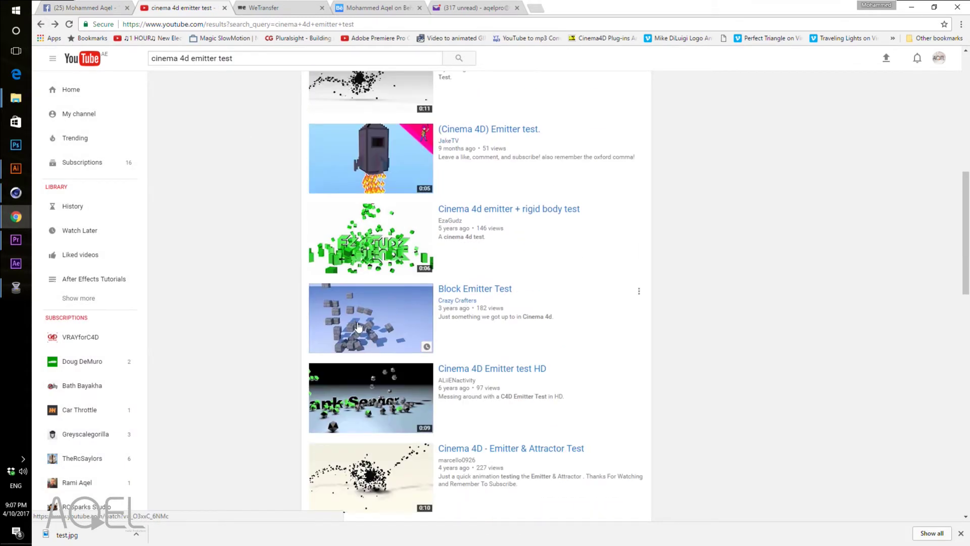
scroll(409, 320, down, 6)
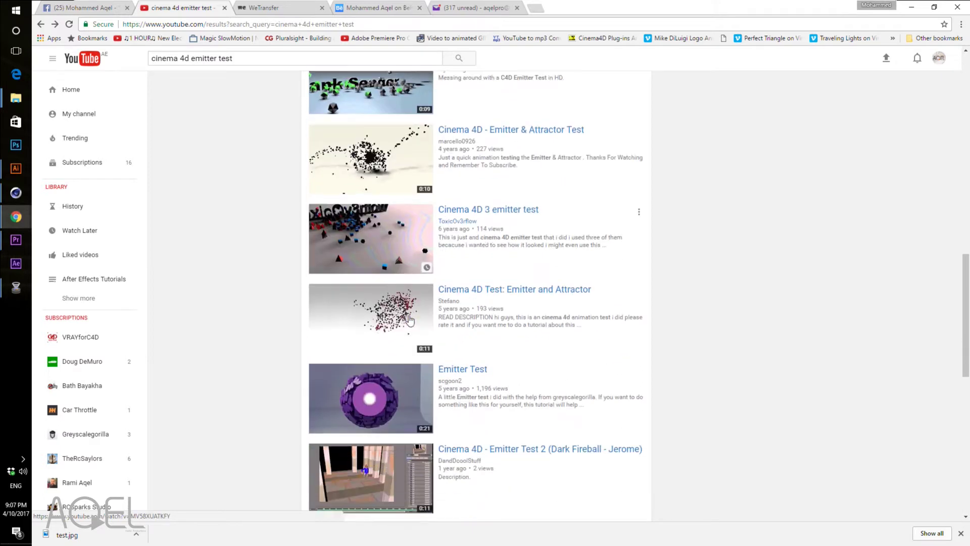
scroll(410, 324, down, 5)
scroll(405, 340, down, 2)
scroll(401, 347, down, 3)
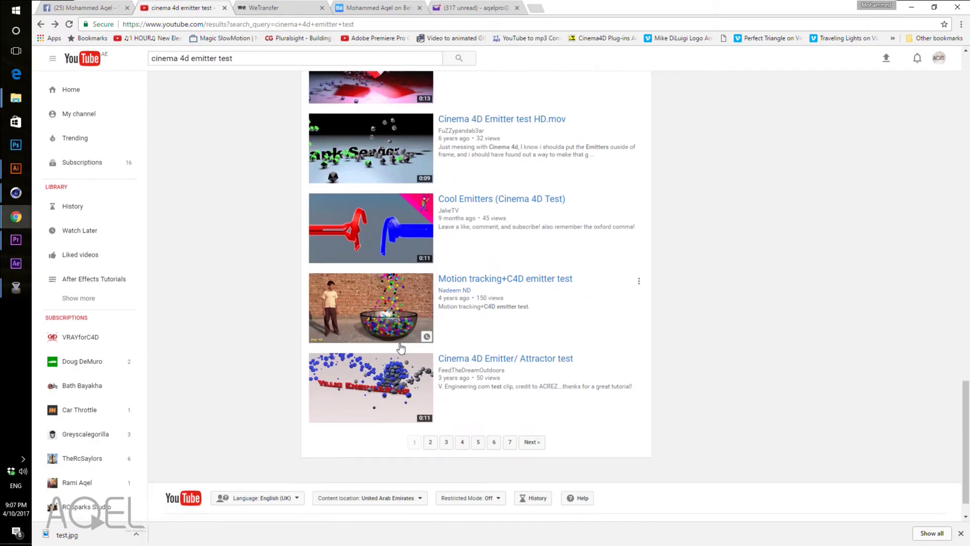
- Open 'Motion tracking+C4D emitter test' and pause it at 0:10, balls filling a glass bowl
click(389, 324)
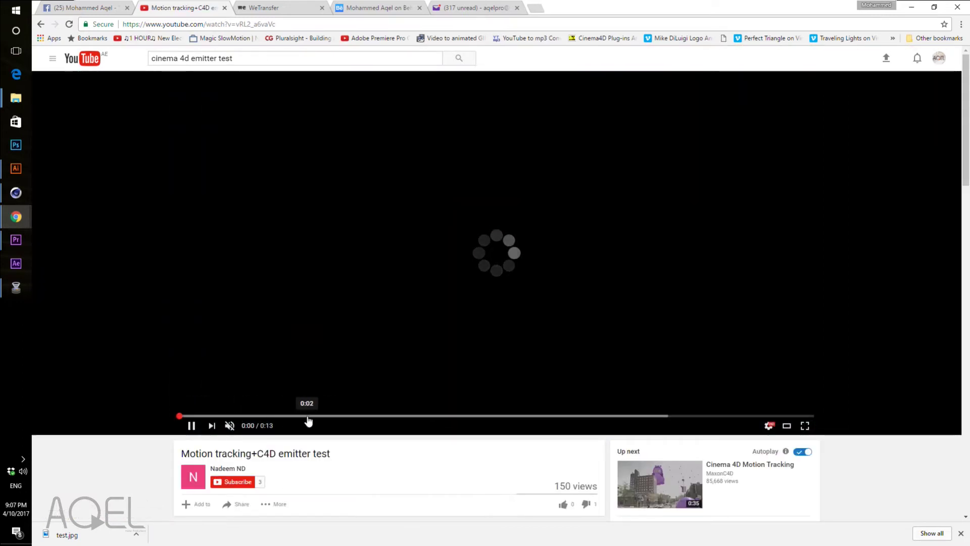
click(308, 415)
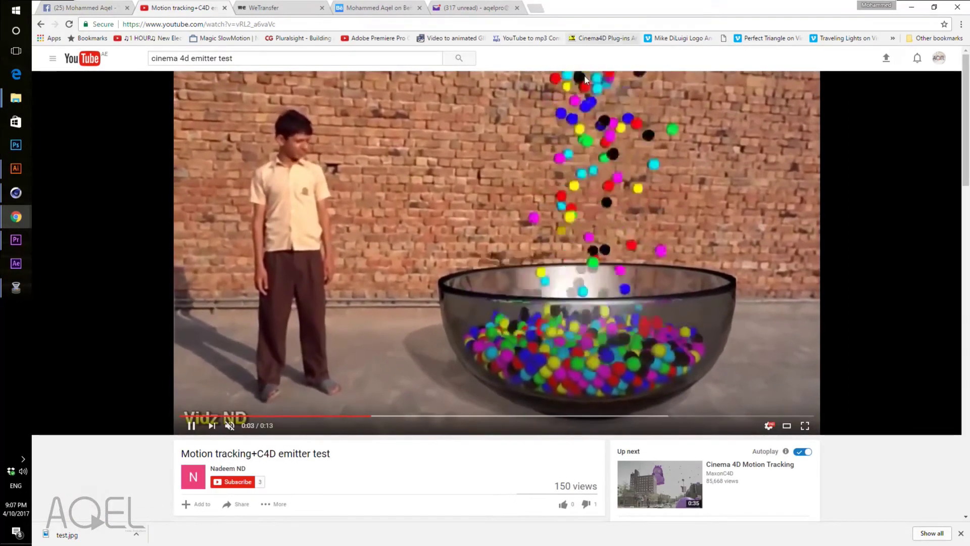
click(585, 398)
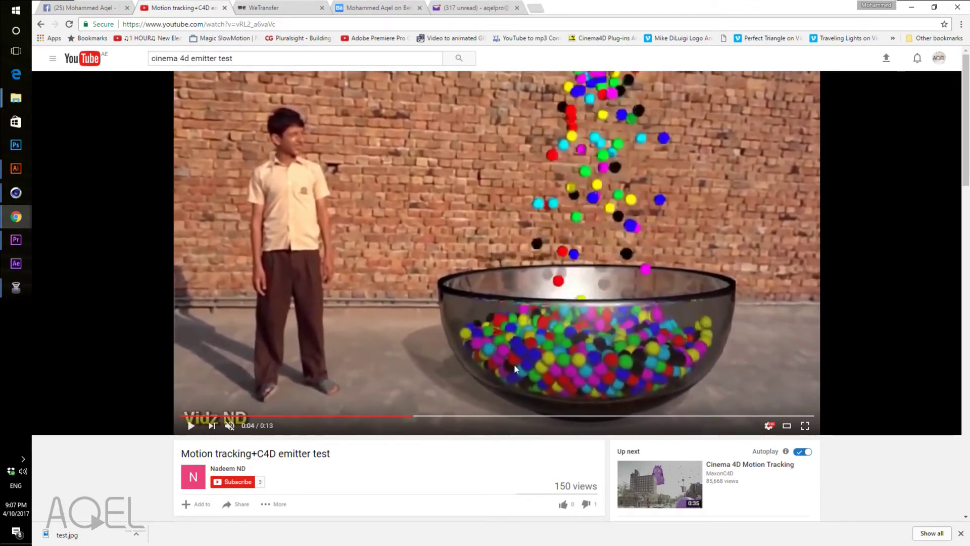
click(515, 369)
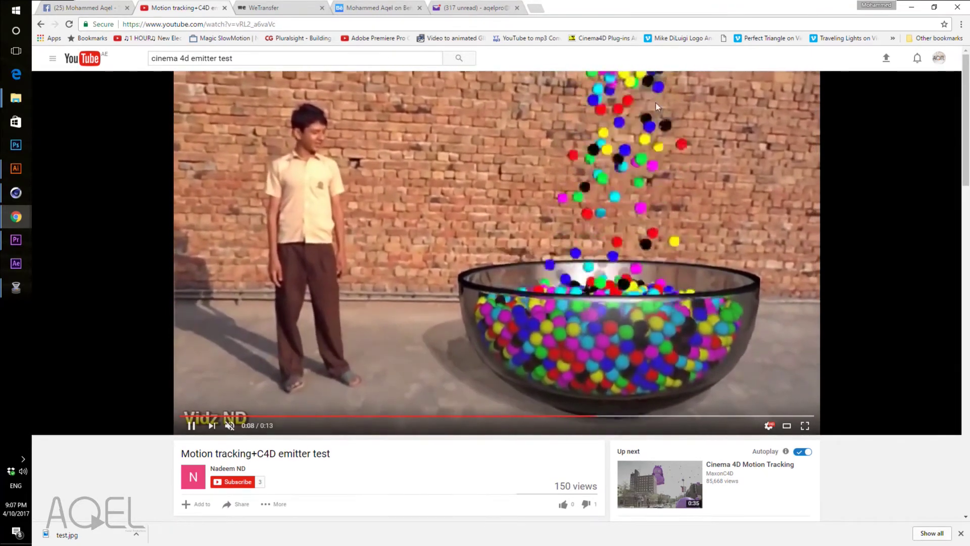
click(654, 309)
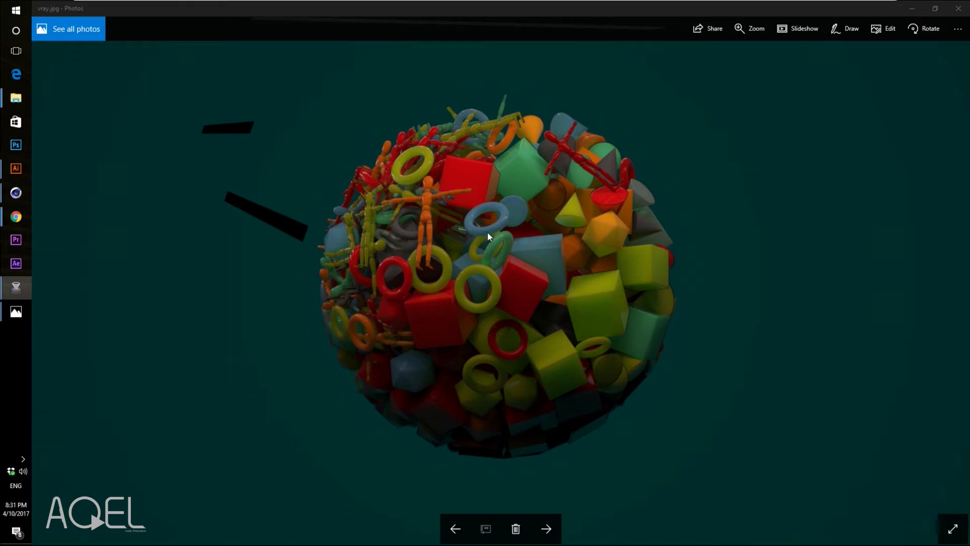
ctrl+scroll(215, 133, up, 2)
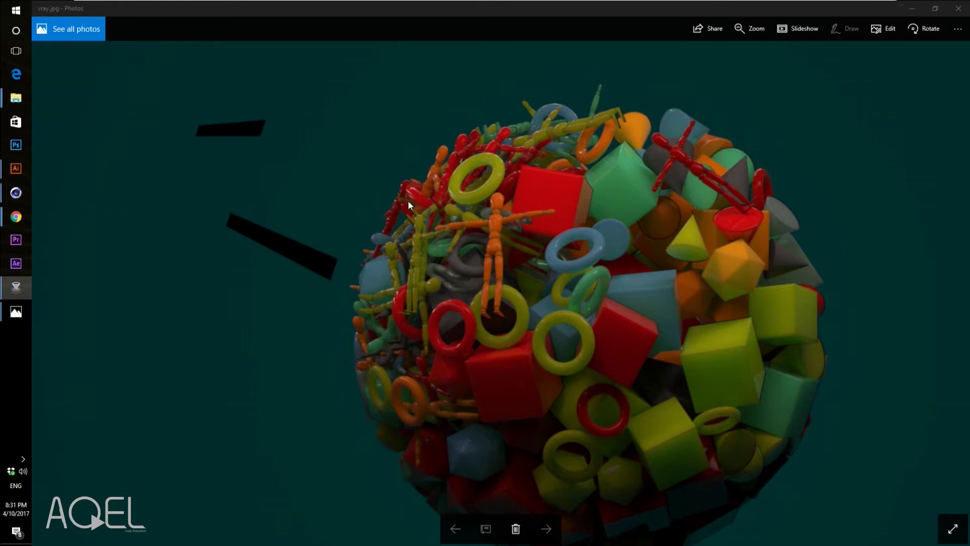
ctrl+scroll(409, 205, down, 1)
ctrl+scroll(259, 230, down, 1)
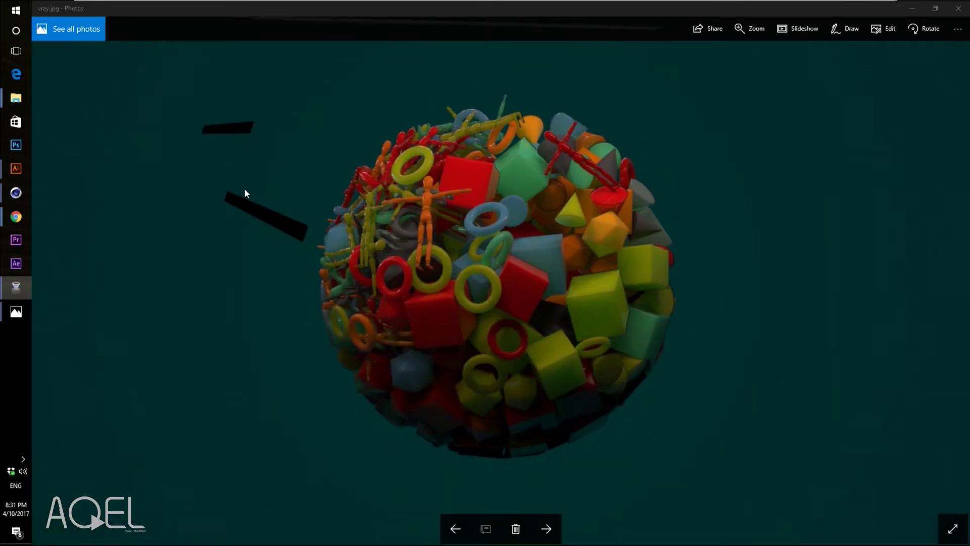
ctrl+scroll(245, 190, up, 1)
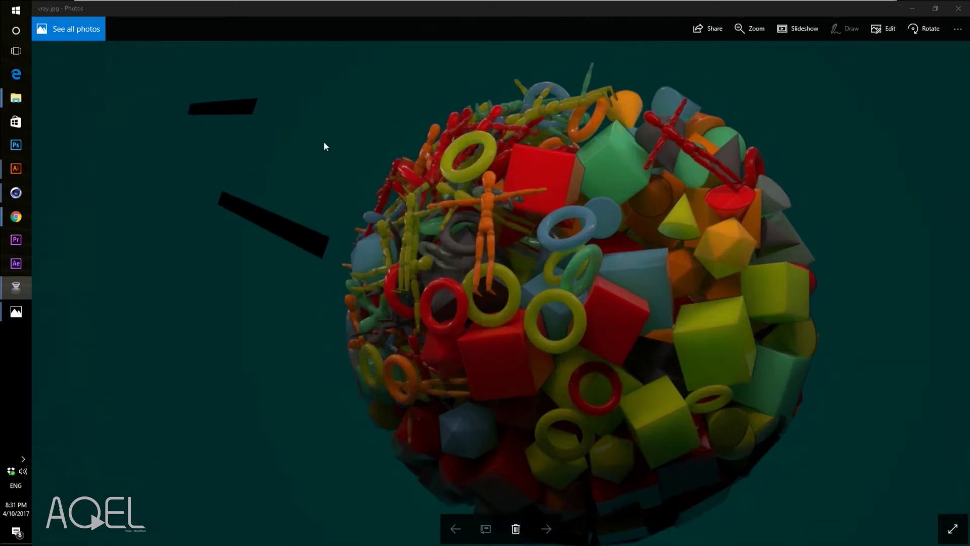
ctrl+scroll(365, 196, down, 1)
ctrl+scroll(548, 241, up, 2)
ctrl+scroll(558, 242, down, 2)
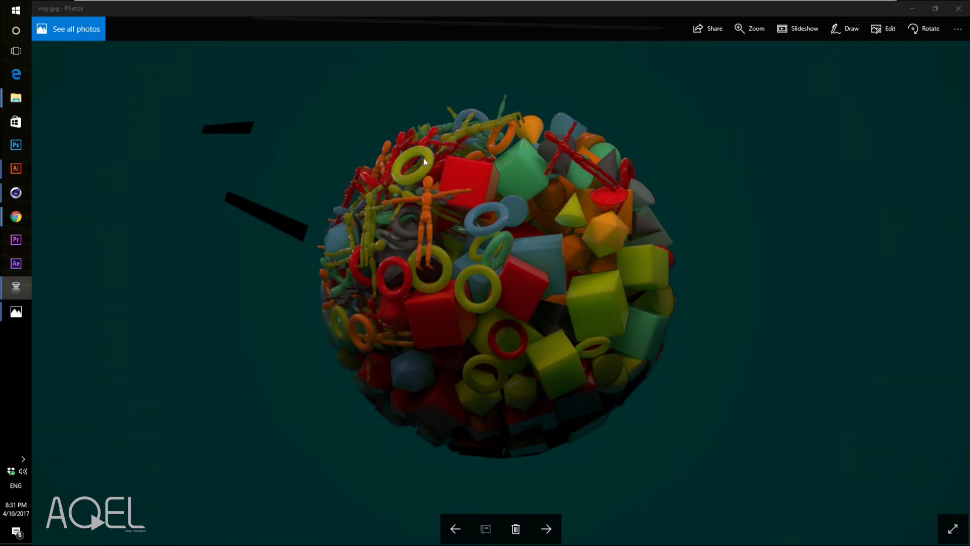
ctrl+scroll(490, 272, up, 1)
ctrl+scroll(369, 295, down, 1)
- Switch to Cinema 4D and start a new empty project
mouse_move(16, 193)
click(24, 198)
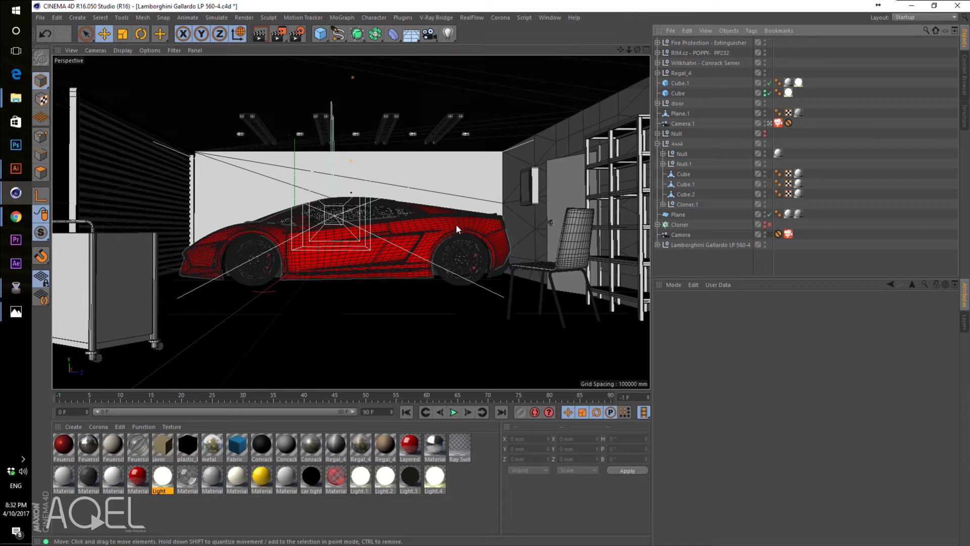
click(42, 18)
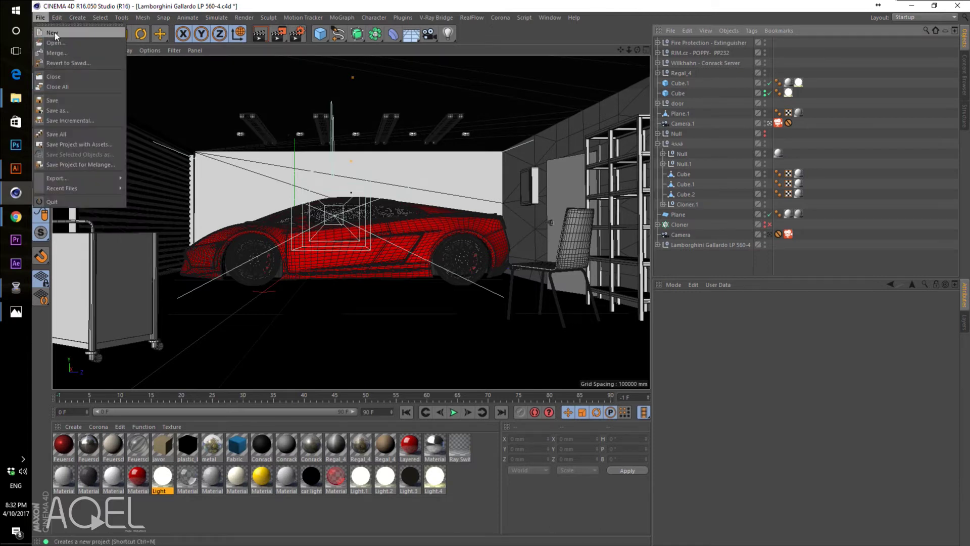
click(55, 32)
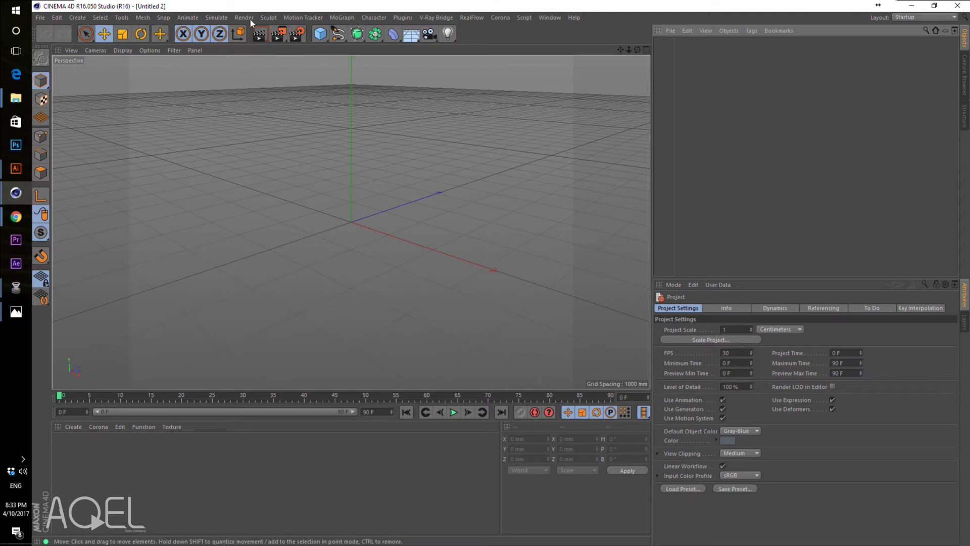
- Add a 1000 mm radius Sphere primitive and set its Segments to 50
click(323, 35)
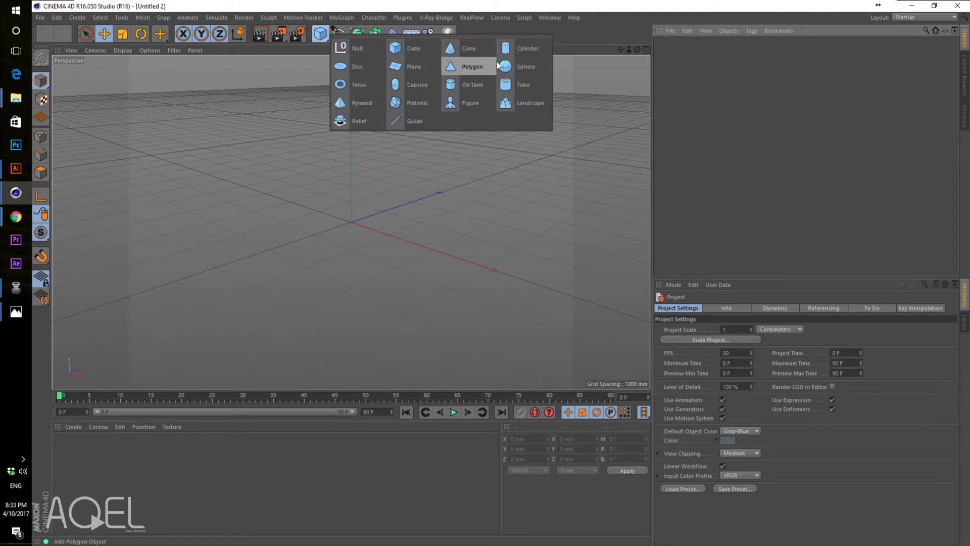
click(505, 66)
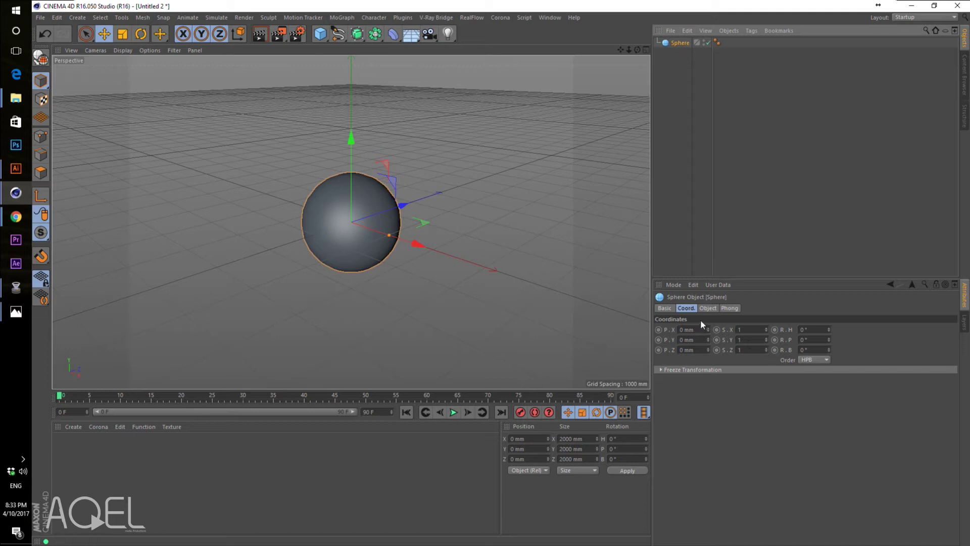
click(709, 308)
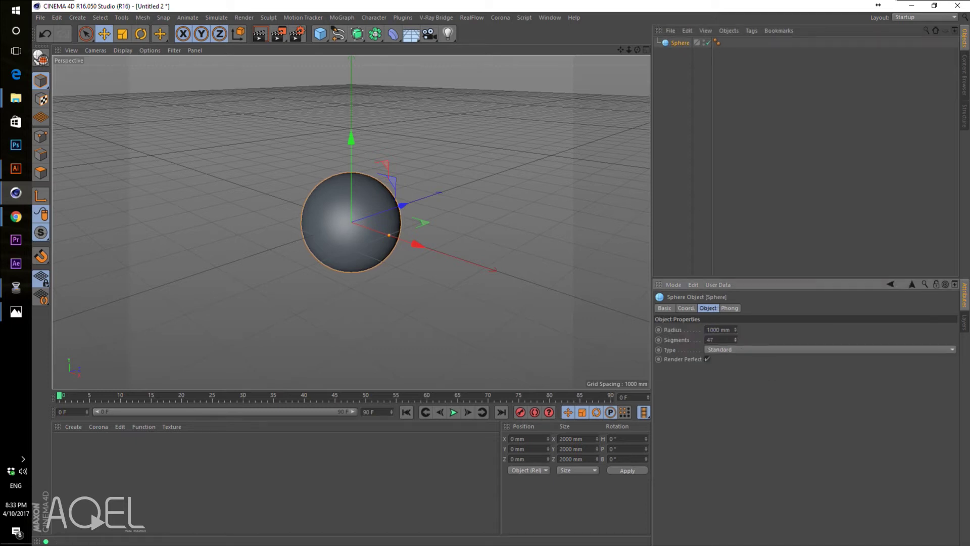
text(50)
key(Return)
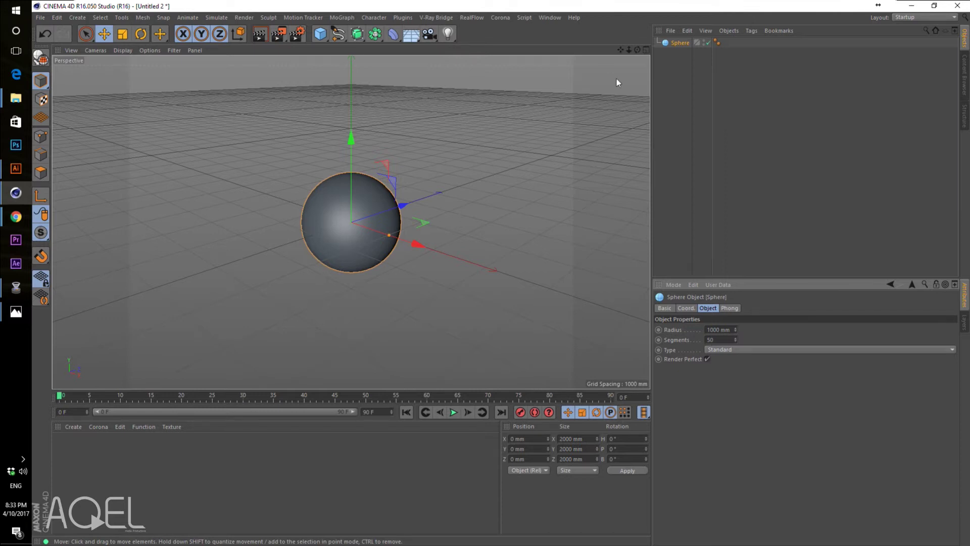
click(661, 74)
click(677, 43)
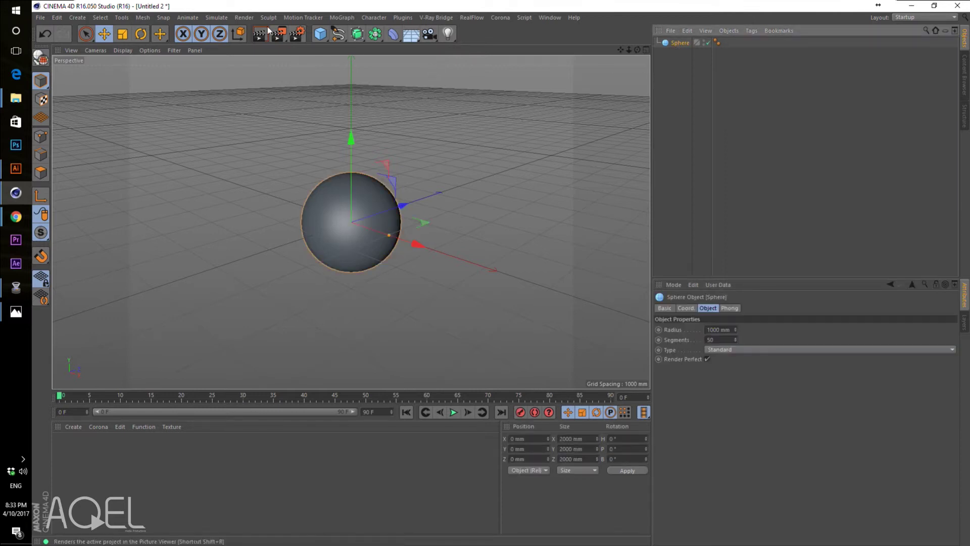
- Add a particle Emitter from Simulate > Particles
click(343, 19)
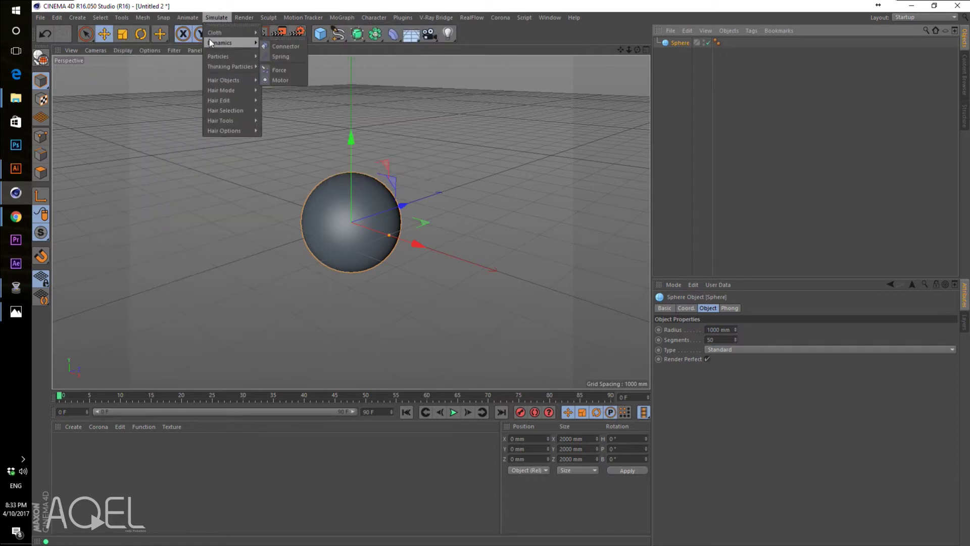
mouse_move(218, 56)
click(445, 156)
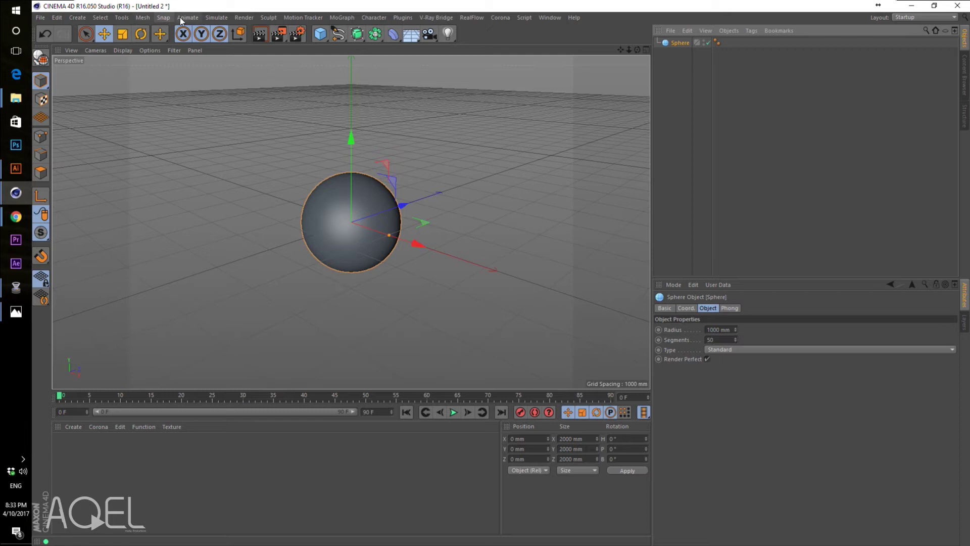
click(145, 18)
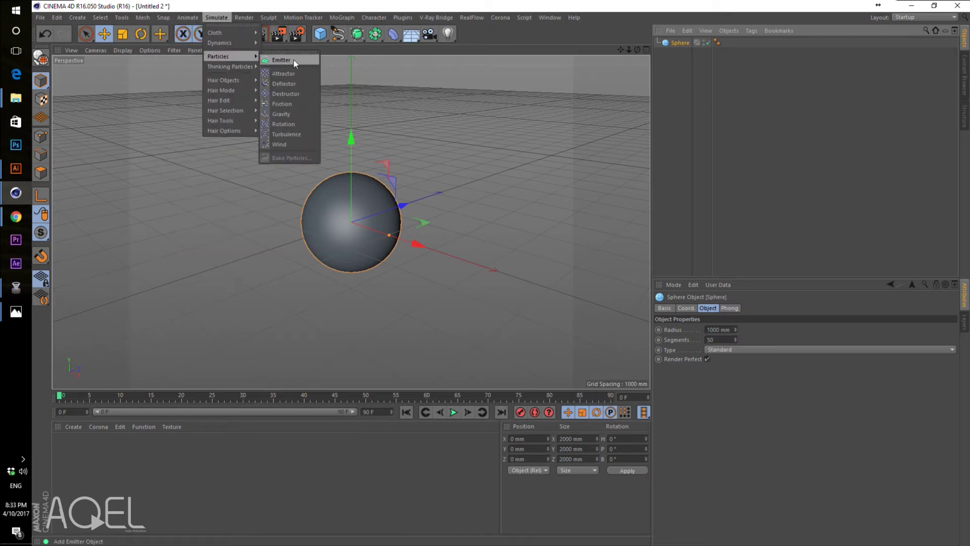
click(294, 59)
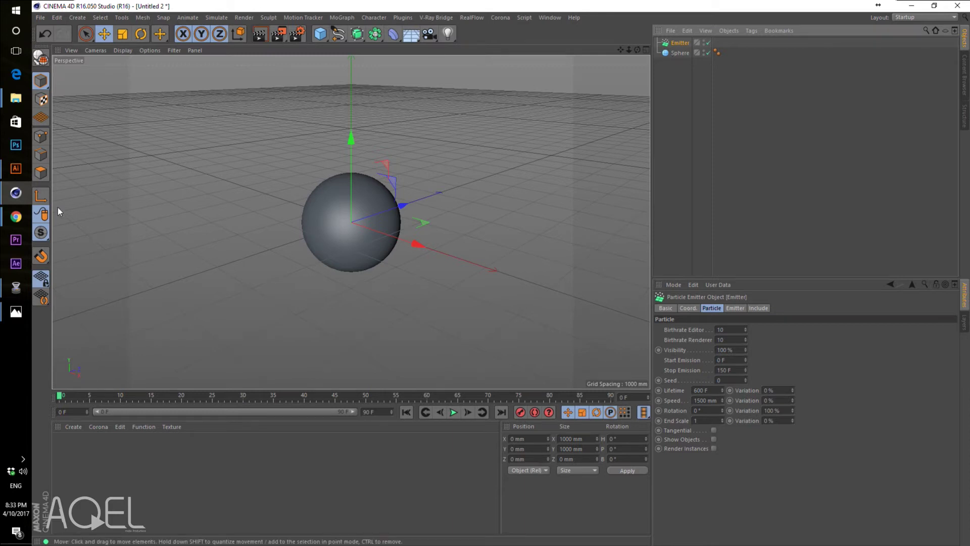
- Play the animation and hide the Sphere in the viewport to watch particles stream
click(357, 190)
click(672, 44)
click(453, 412)
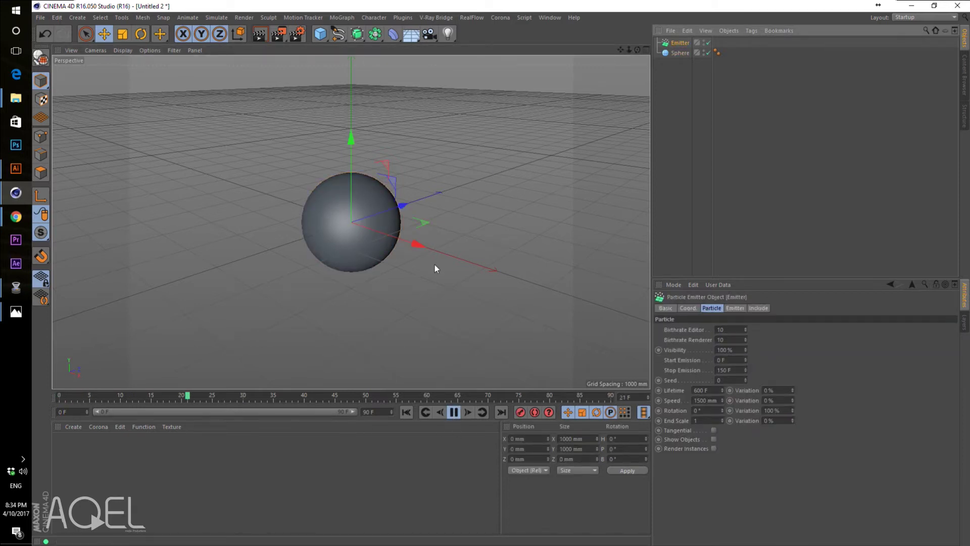
click(642, 109)
double_click(708, 52)
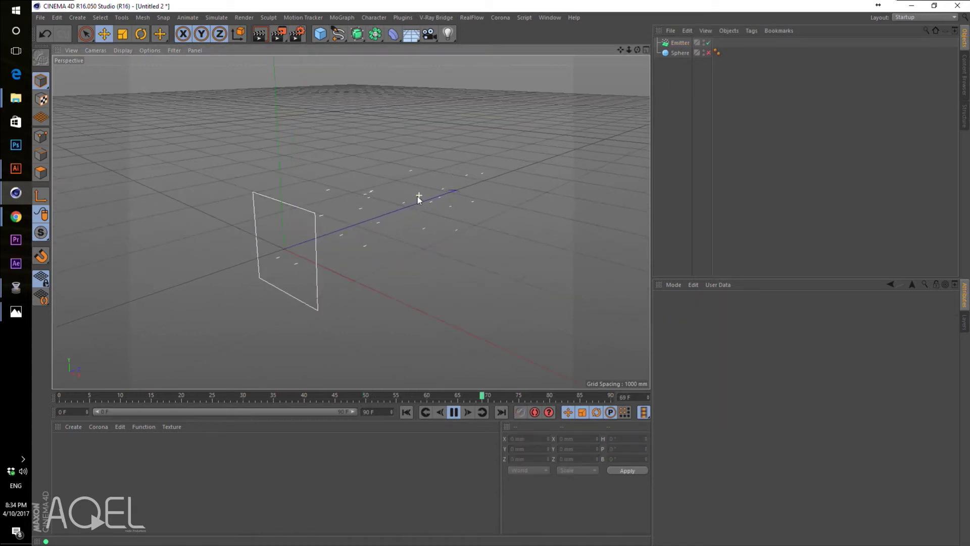
mouse_move(637, 50)
mouse_down()
mouse_move(621, 55)
mouse_move(629, 61)
mouse_up()
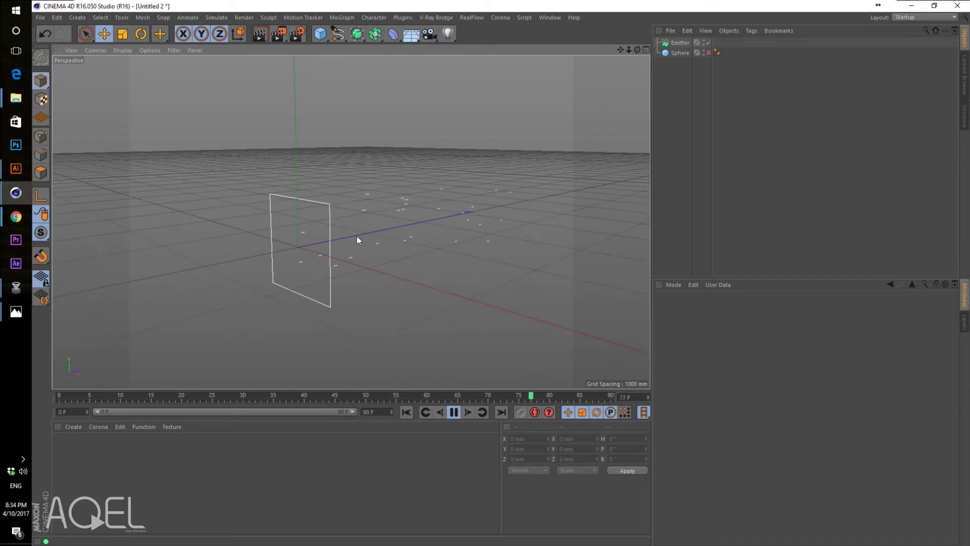
- Stop playback, make the Sphere visible again and shrink its radius to about 110 mm
click(454, 412)
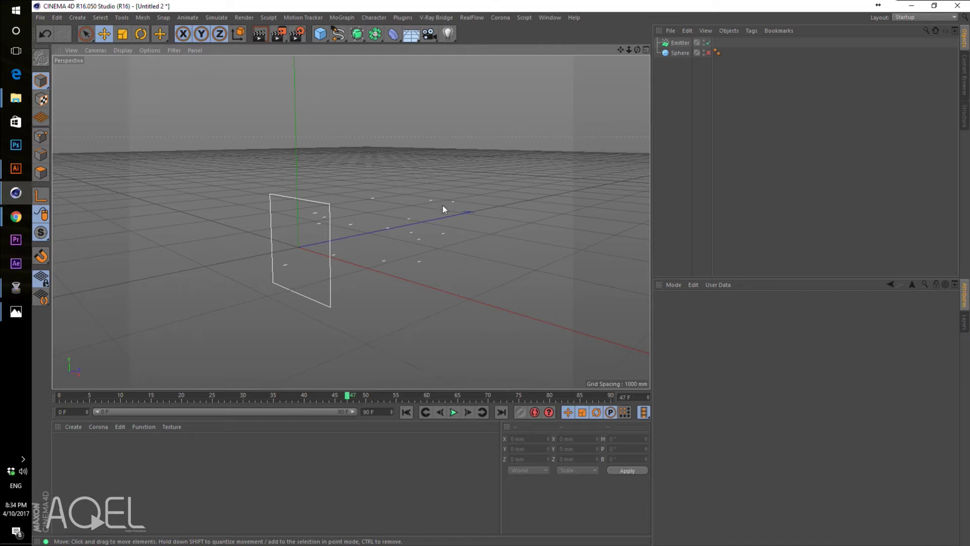
click(678, 53)
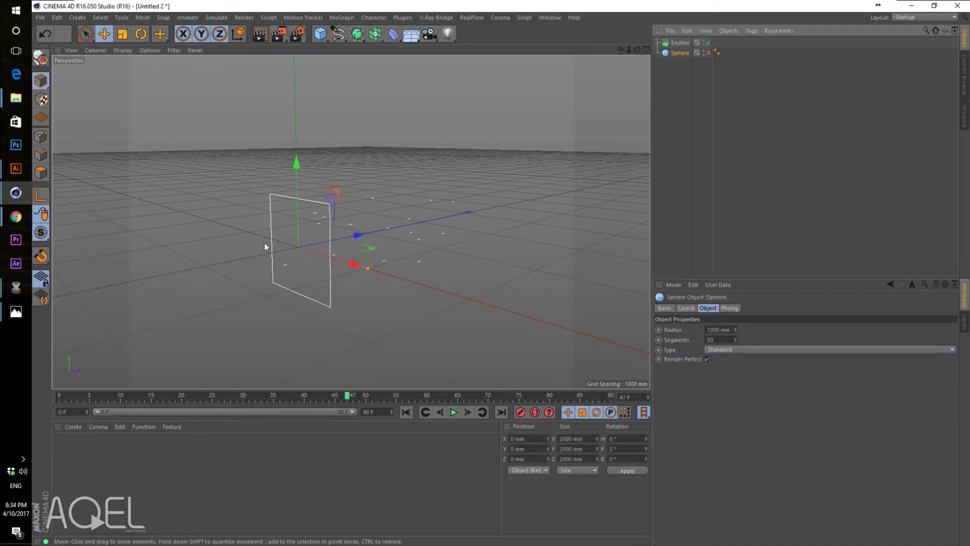
click(671, 82)
click(675, 53)
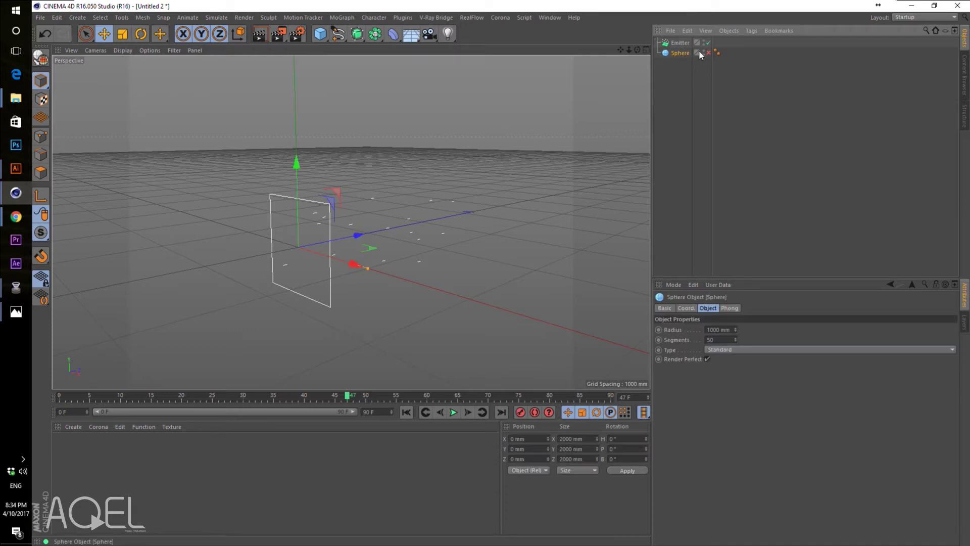
click(708, 53)
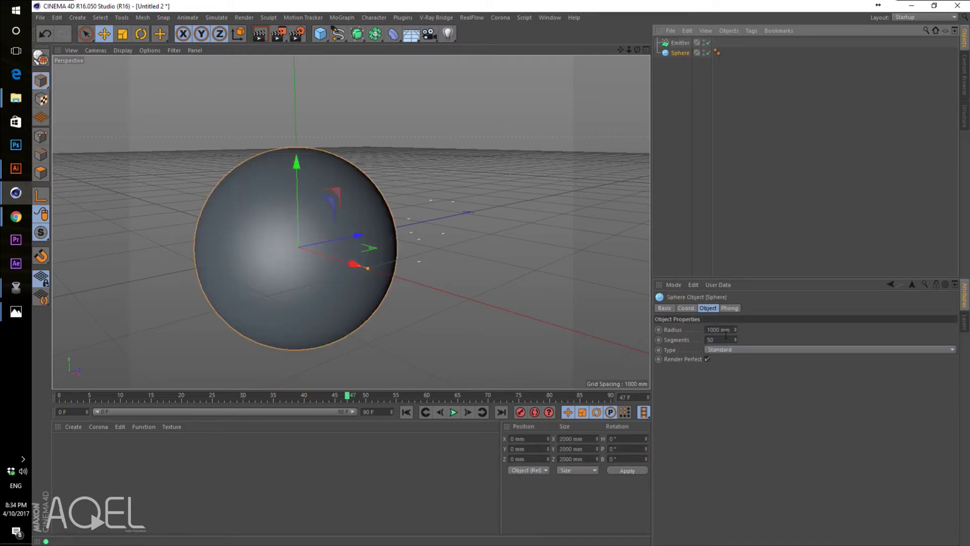
drag(735, 327, 700, 78)
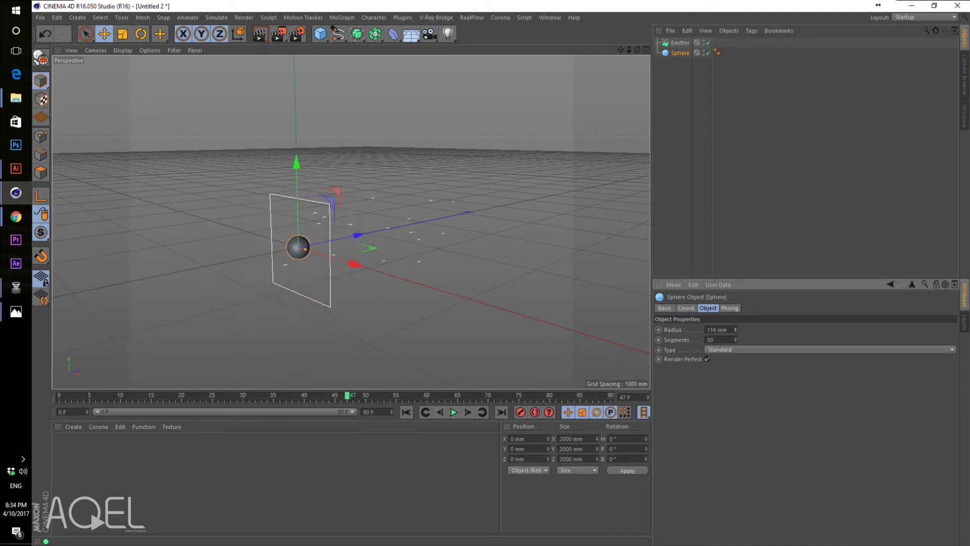
- Nest the Sphere under the Emitter and play the animation
drag(678, 52, 680, 44)
click(673, 126)
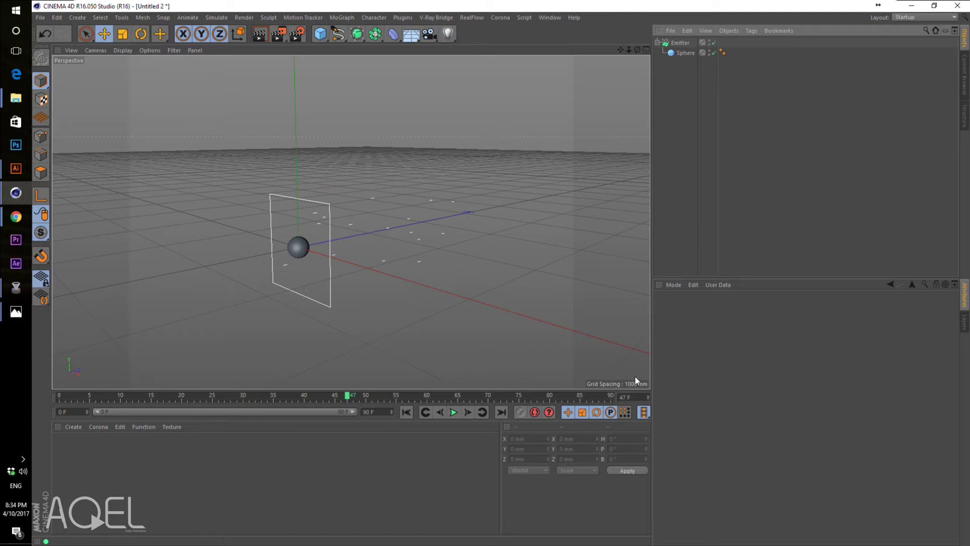
click(447, 416)
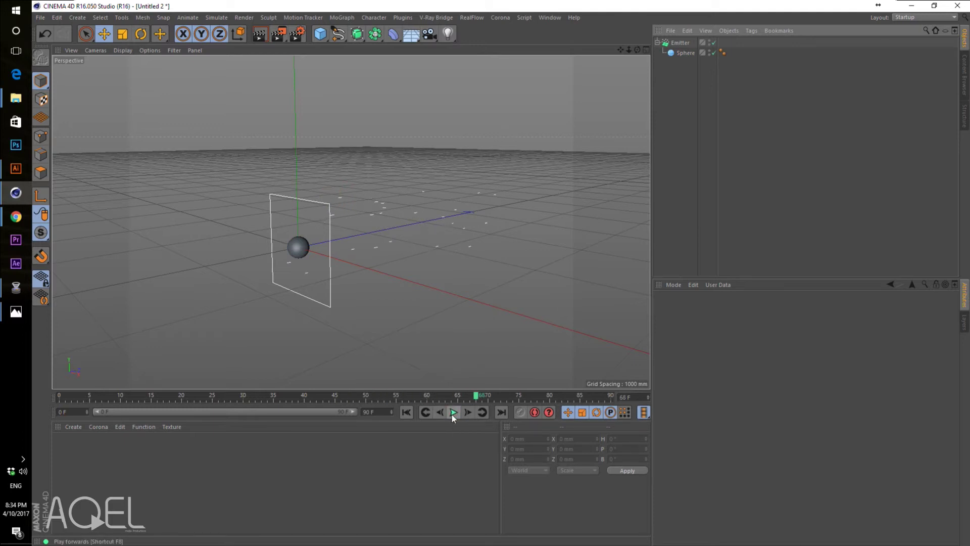
- Enable Show Objects on the Emitter so particles appear as small spheres, and preview it
click(679, 43)
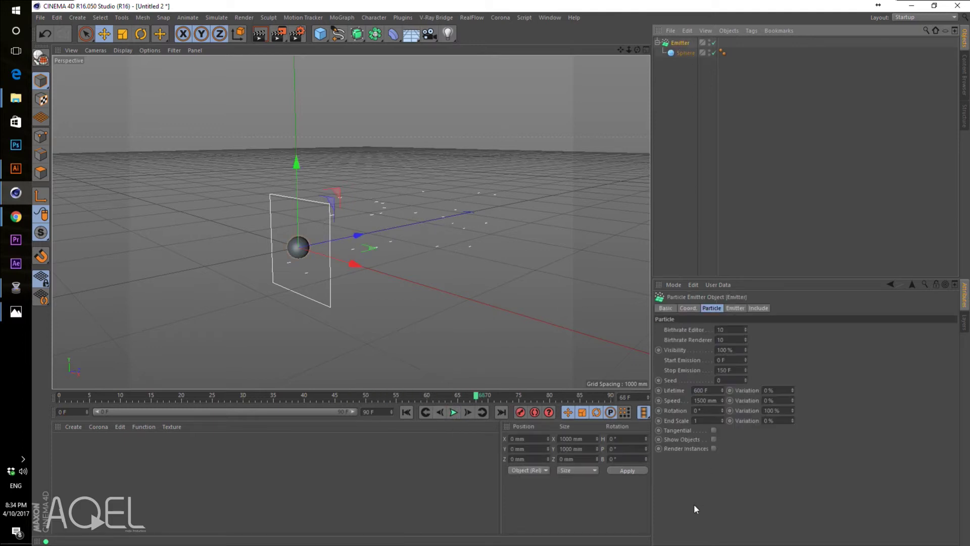
click(714, 439)
click(453, 411)
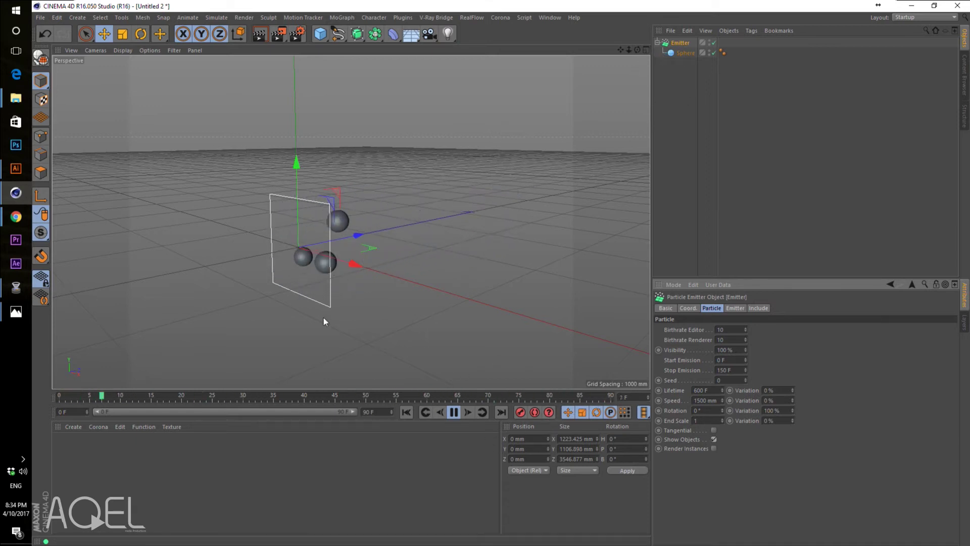
click(457, 413)
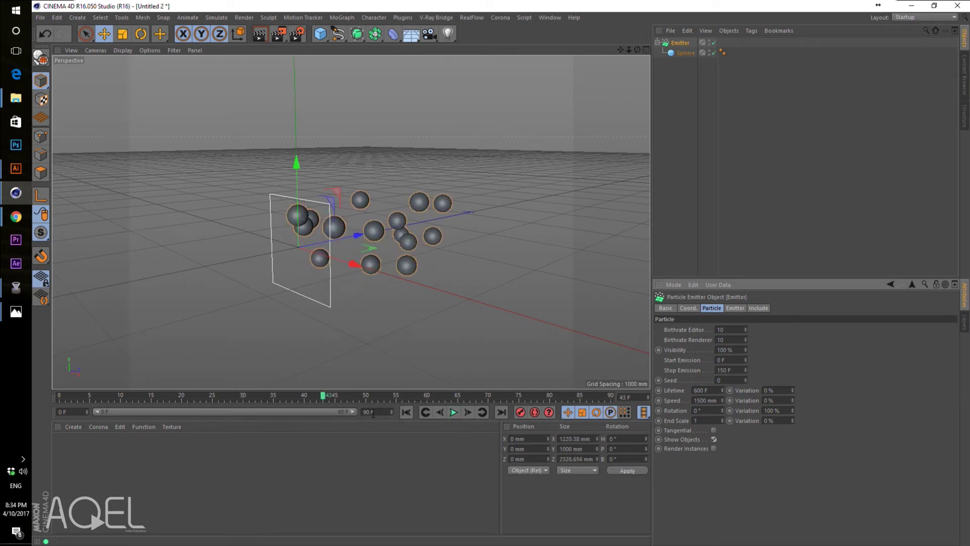
- Extend the animation end frame from 90 F to 500 F
drag(380, 413, 295, 419)
text(500)
key(Return)
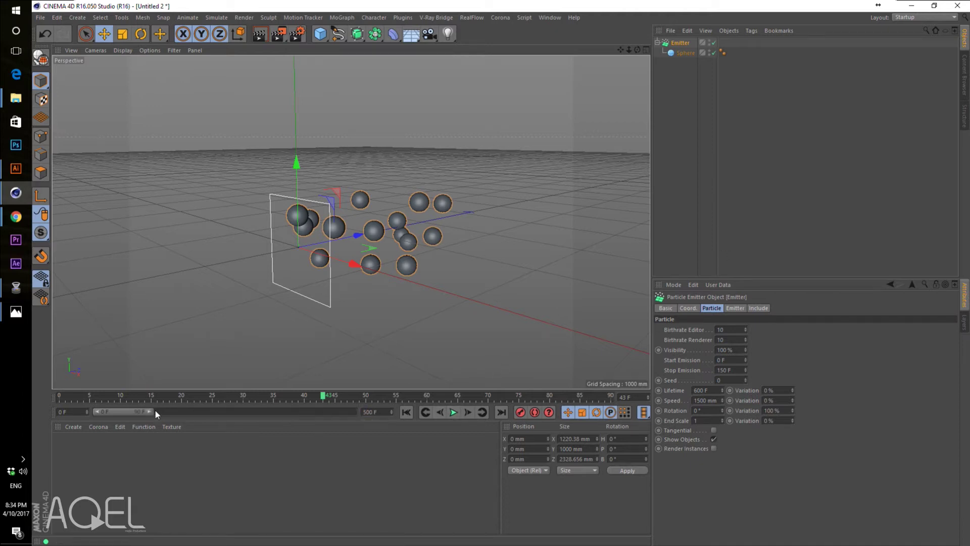
- Play the 500-frame animation to about frame 240, orbiting around the sphere particles
drag(156, 410, 354, 410)
click(454, 411)
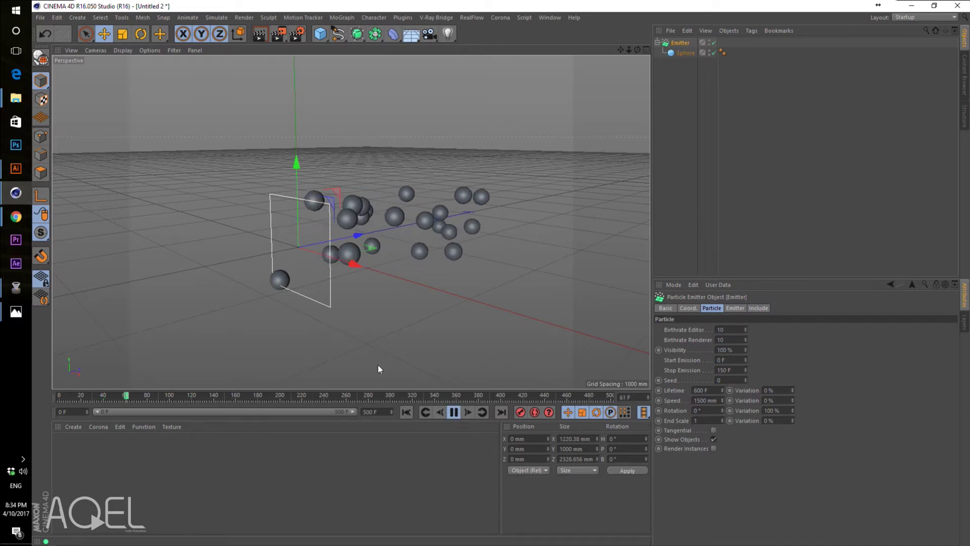
scroll(474, 207, down, 5)
drag(637, 51, 617, 75)
scroll(510, 168, up, 3)
drag(638, 50, 628, 74)
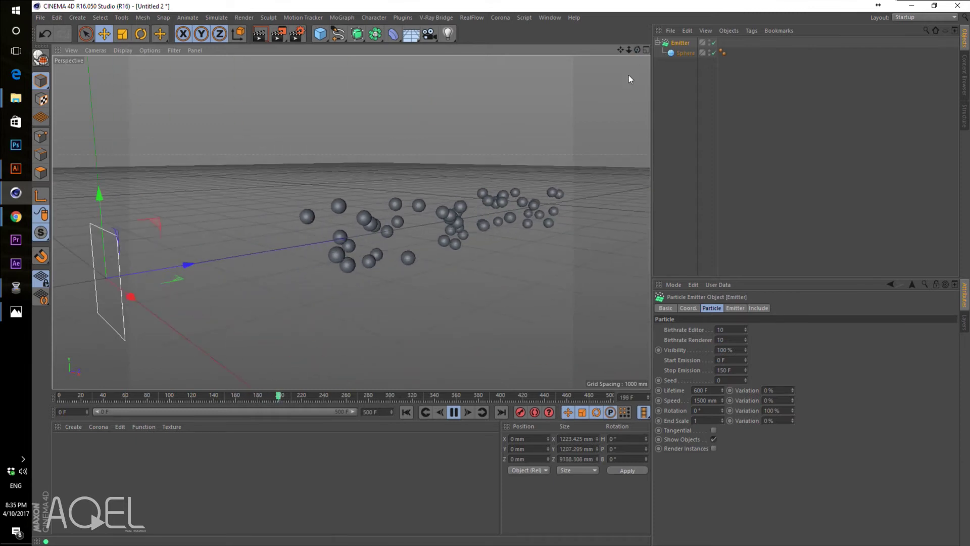
click(454, 412)
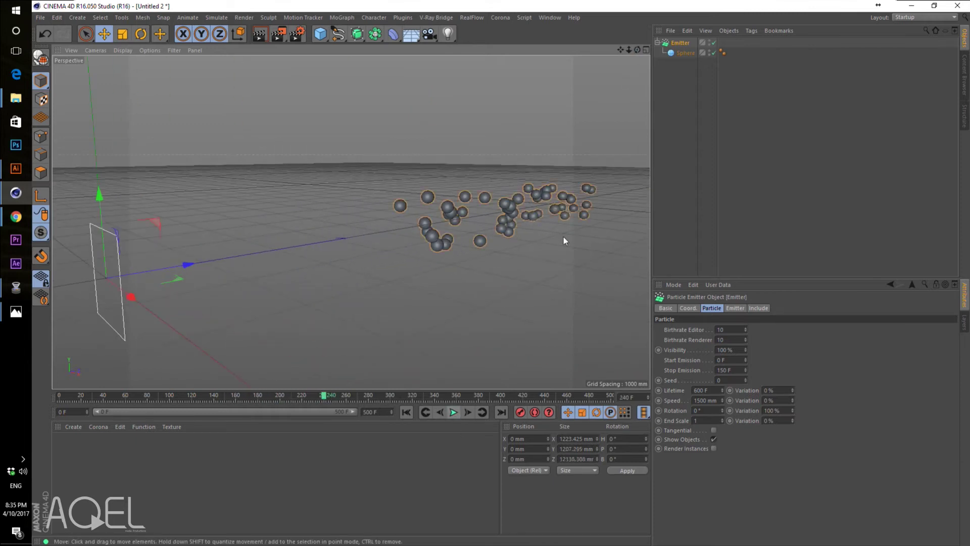
- Rewind to frame 0, clear the selection and glance at the reference render
drag(82, 399, 59, 399)
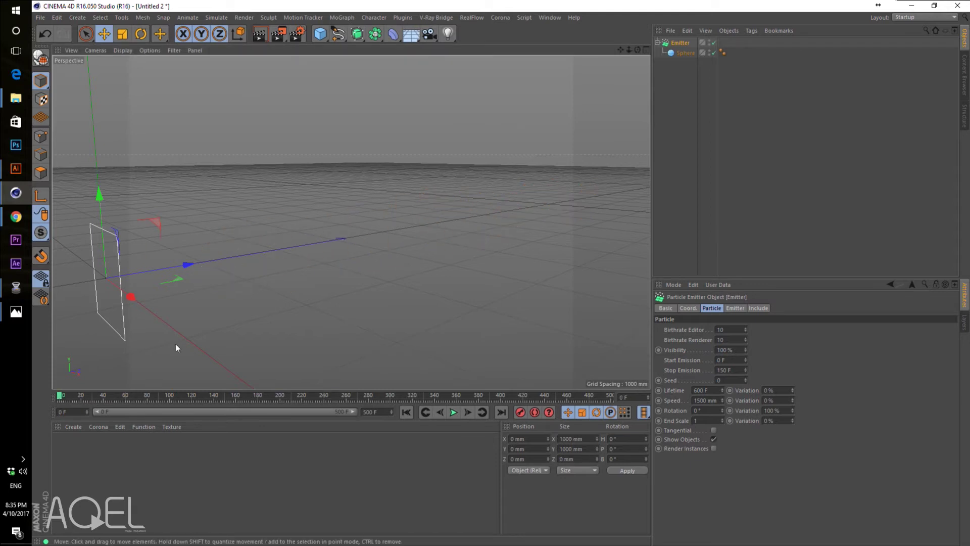
click(659, 75)
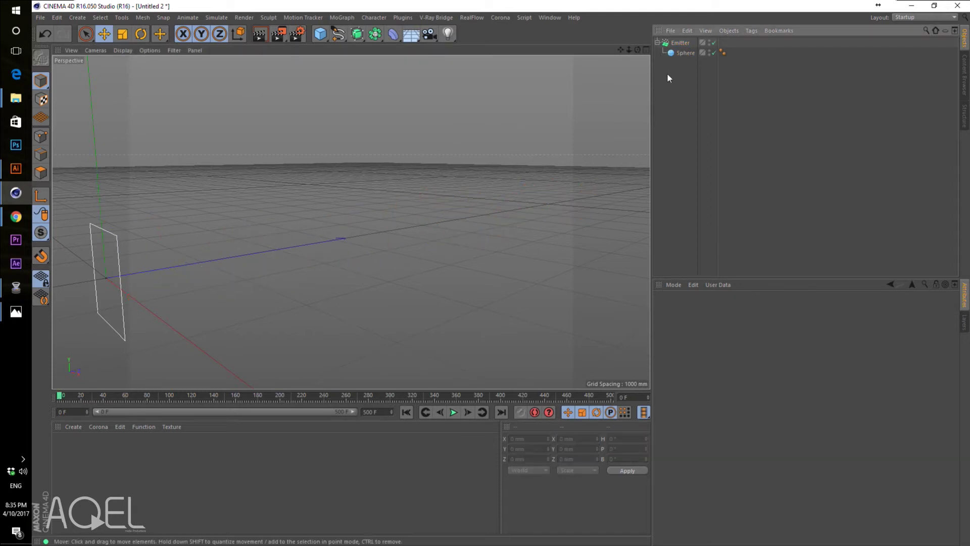
drag(500, 7, 483, 362)
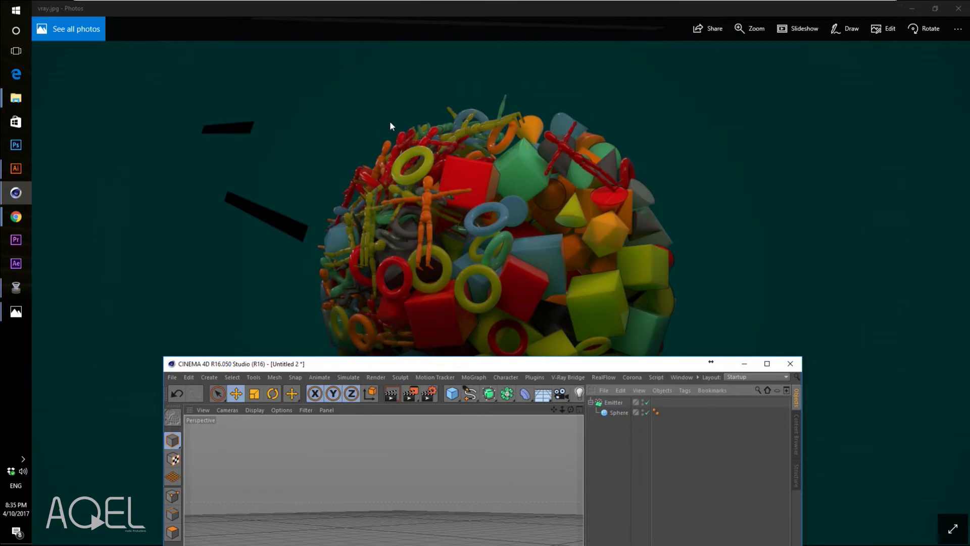
double_click(466, 364)
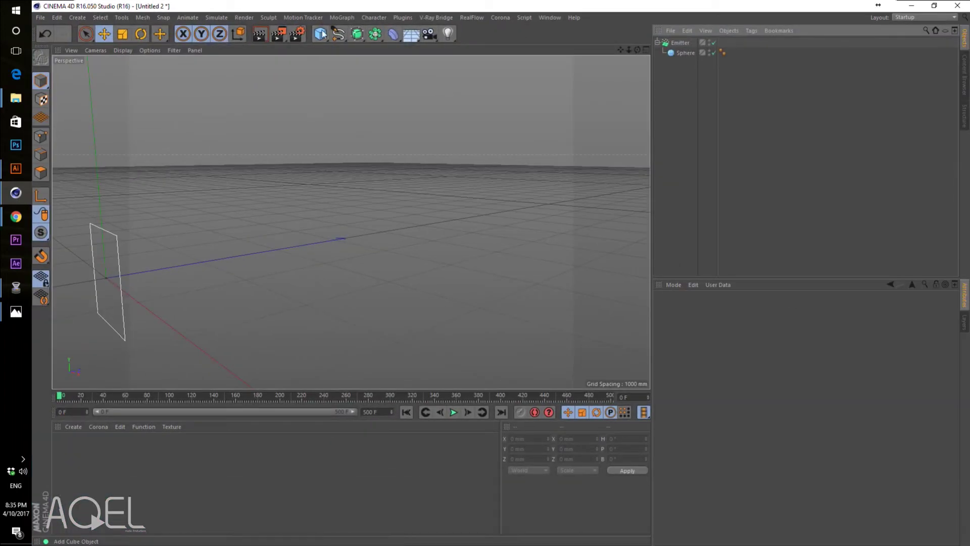
- Add a second Sphere, scale it to about 6126 mm and enable X-Ray
click(321, 37)
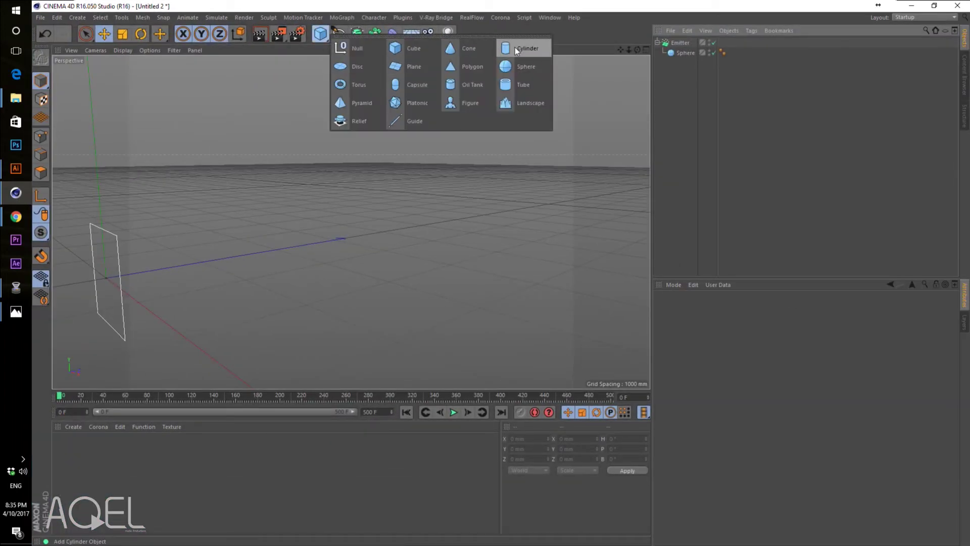
click(505, 68)
scroll(241, 190, down, 3)
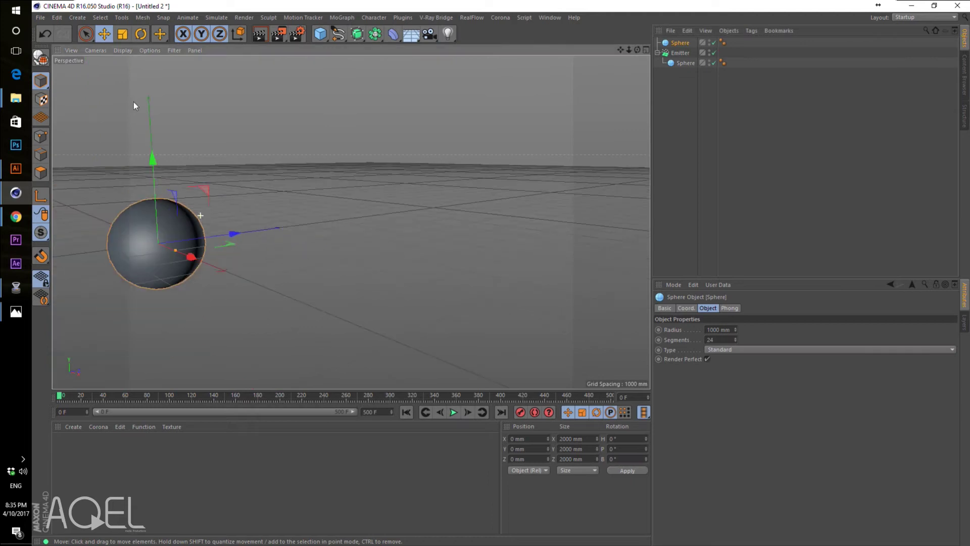
click(122, 34)
drag(182, 223, 303, 223)
drag(295, 300, 316, 300)
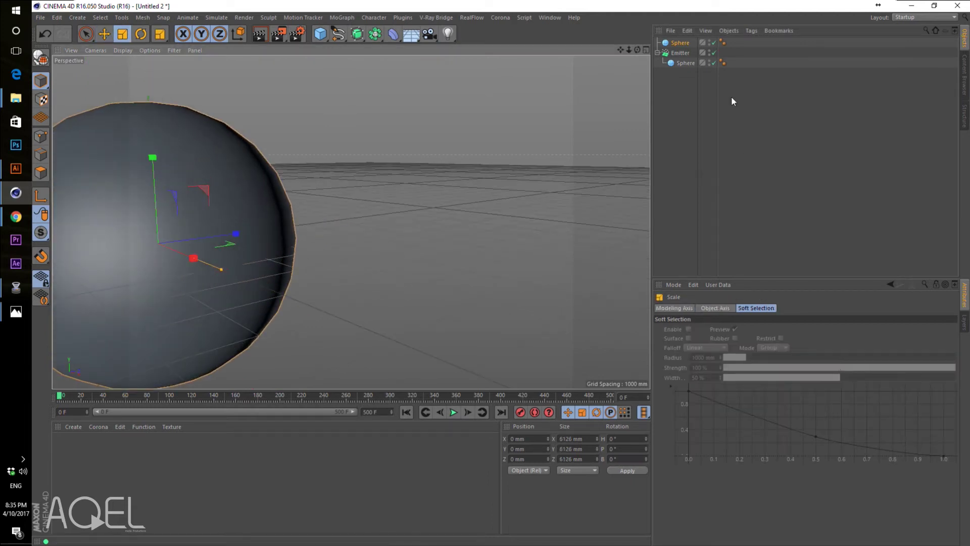
click(680, 43)
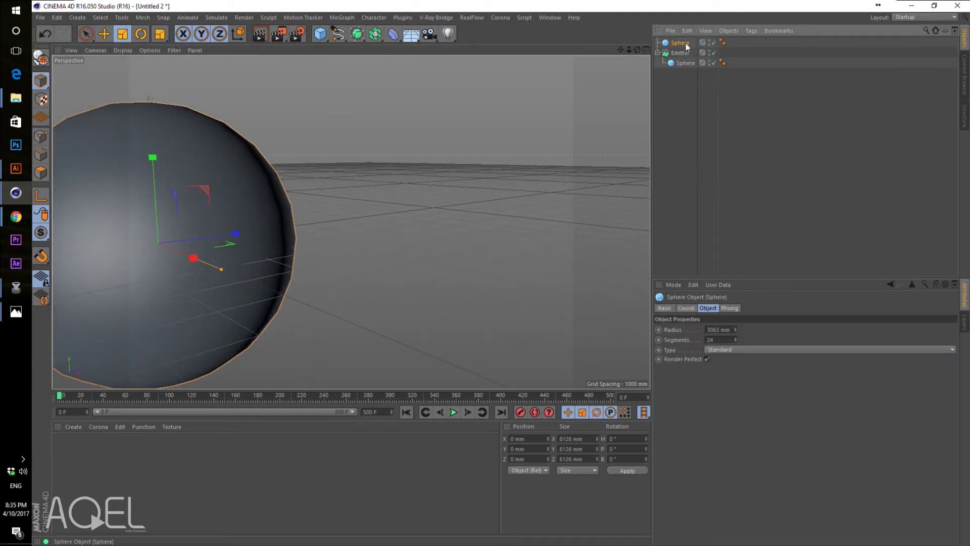
click(665, 309)
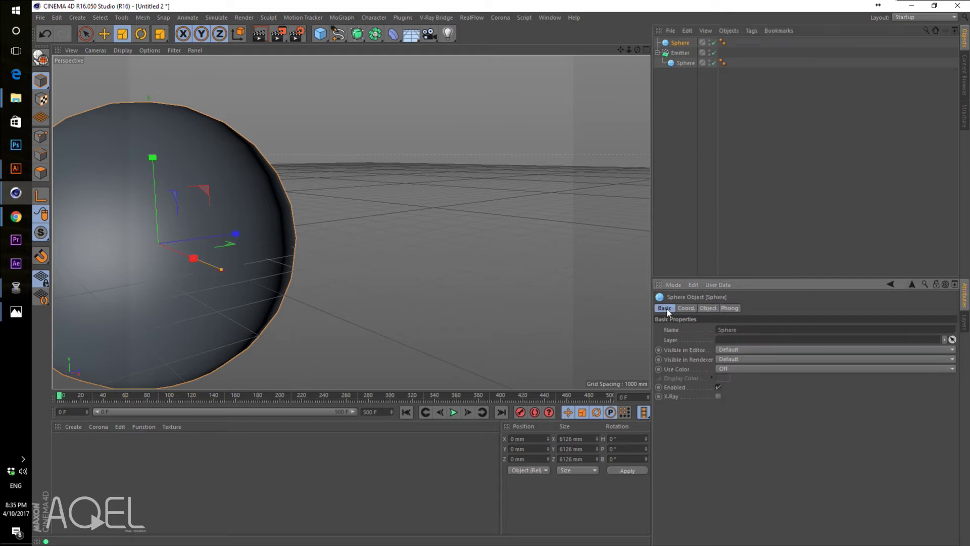
click(719, 396)
- Reframe the view and play the animation to watch particles spray from the Emitter
alt+drag(283, 266, 180, 234)
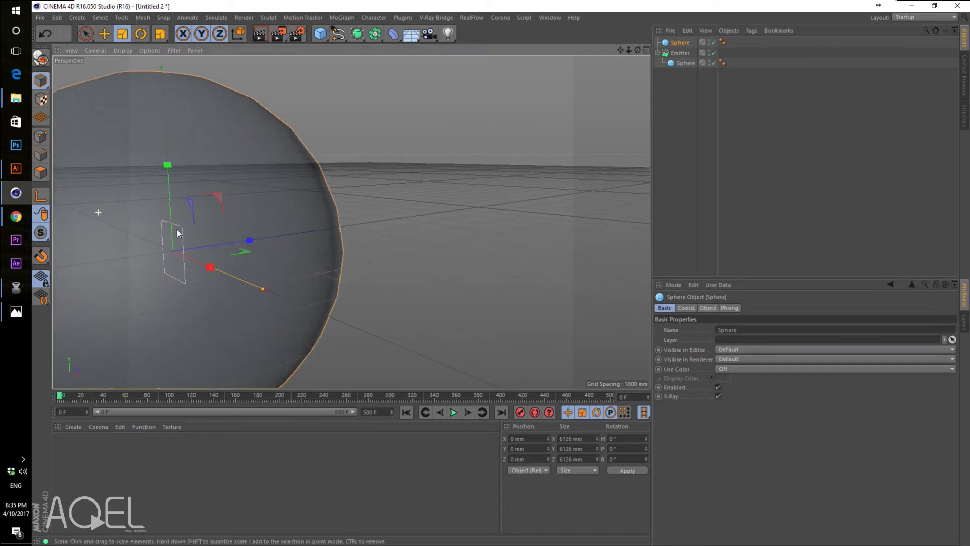
drag(621, 46, 410, 178)
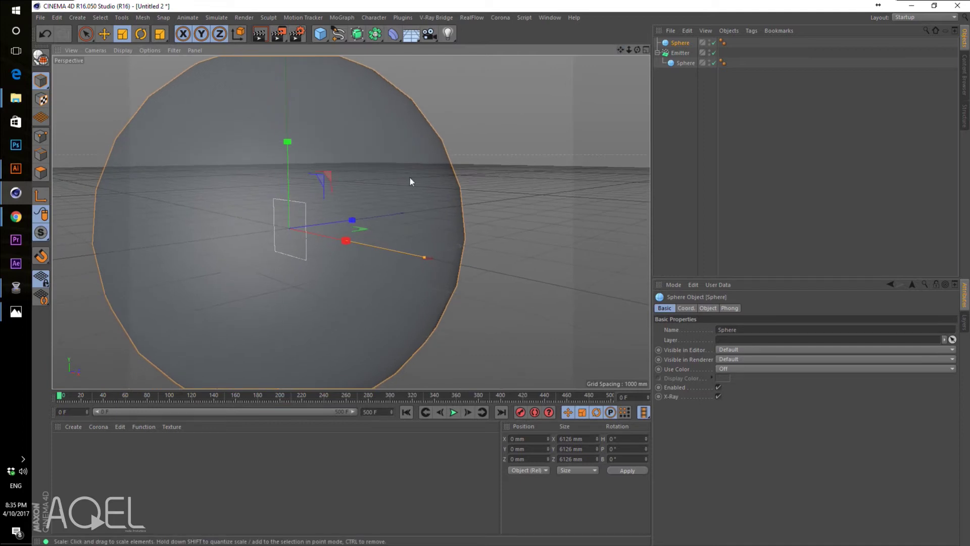
drag(621, 48, 459, 180)
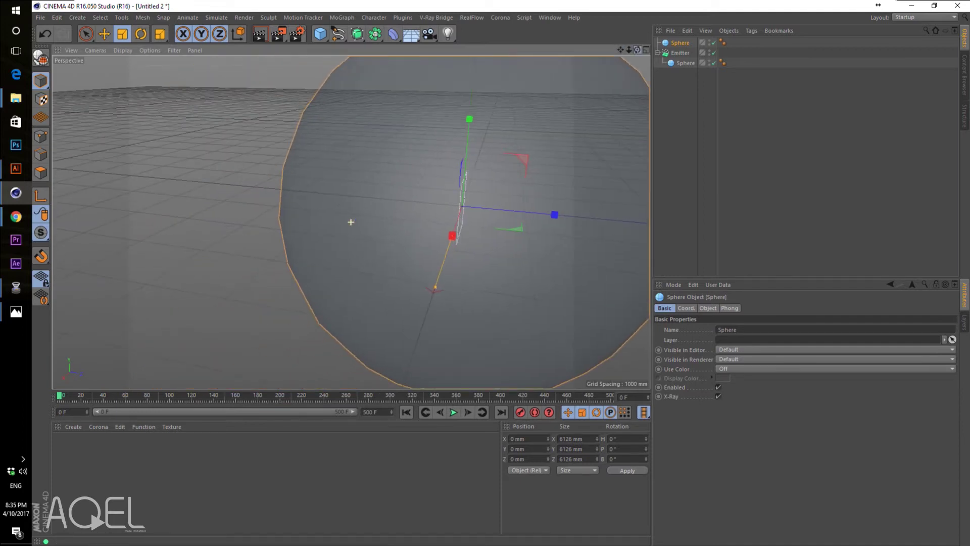
click(685, 62)
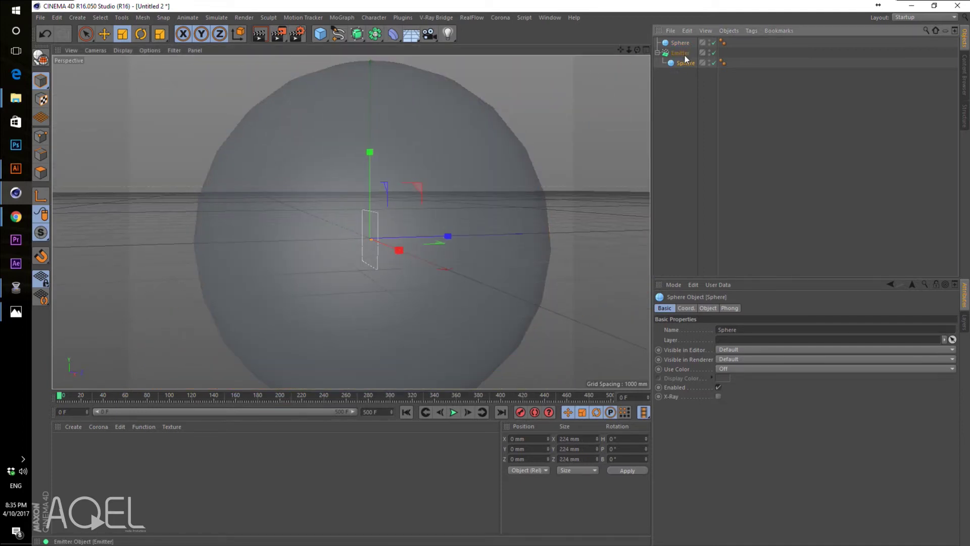
click(455, 412)
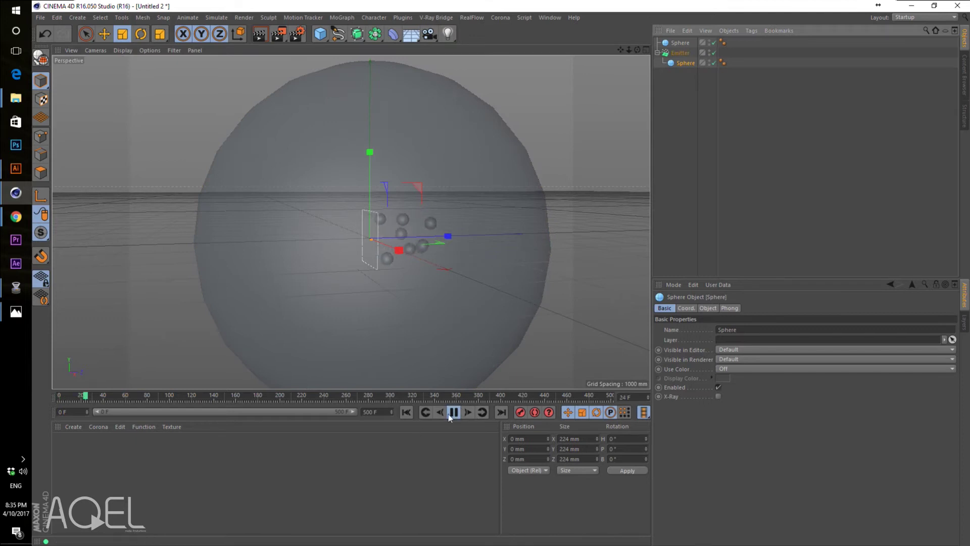
mouse_move(640, 48)
mouse_down()
mouse_move(621, 53)
mouse_move(590, 222)
mouse_up()
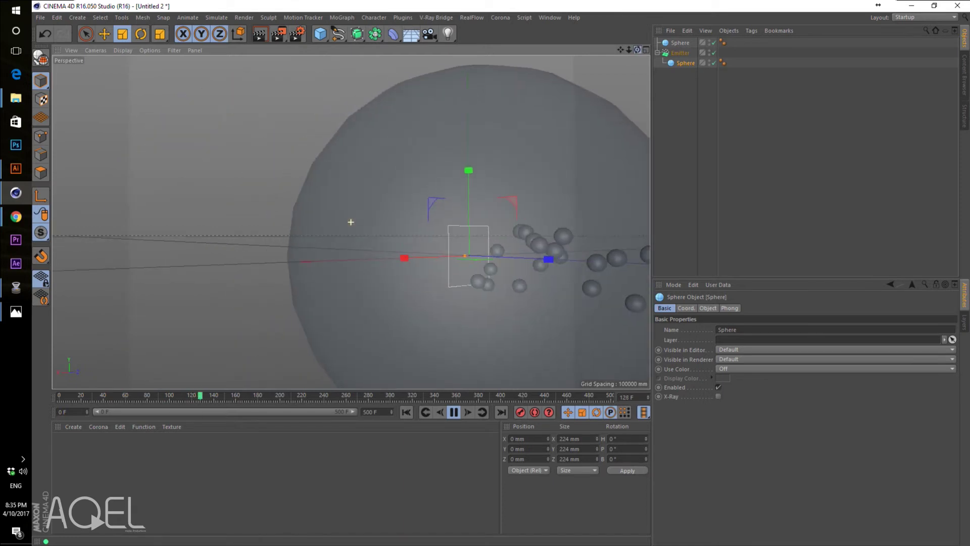
click(681, 81)
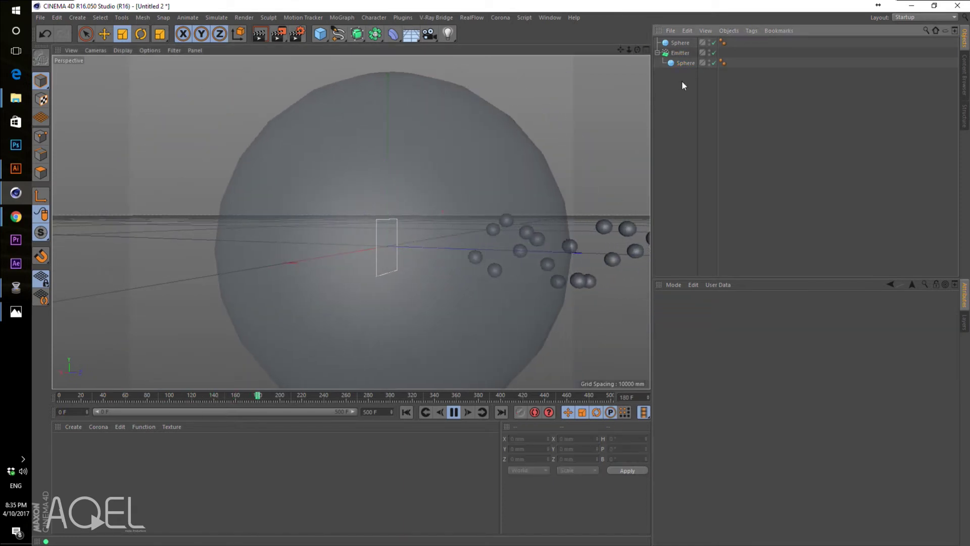
- Give the big sphere a 3063 mm radius and 82 segments
click(454, 412)
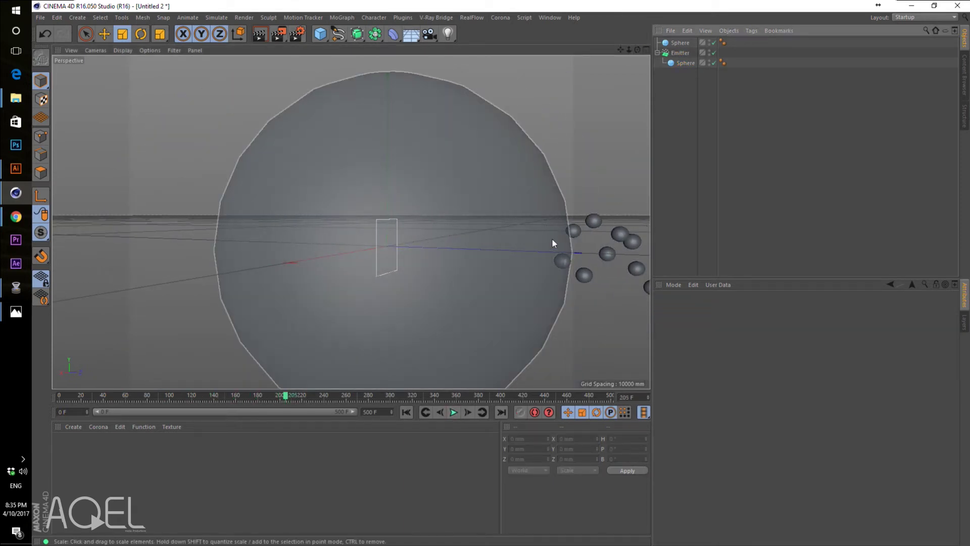
click(334, 240)
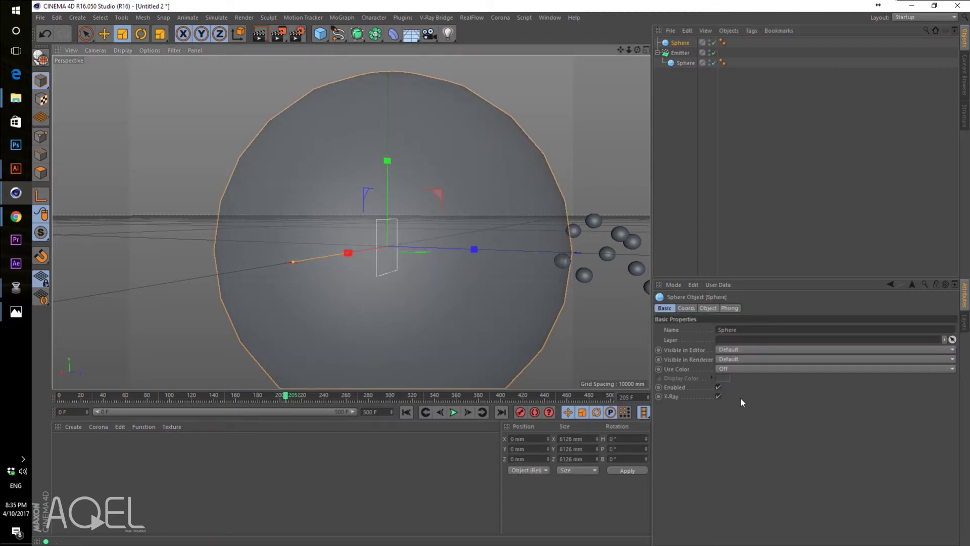
click(708, 308)
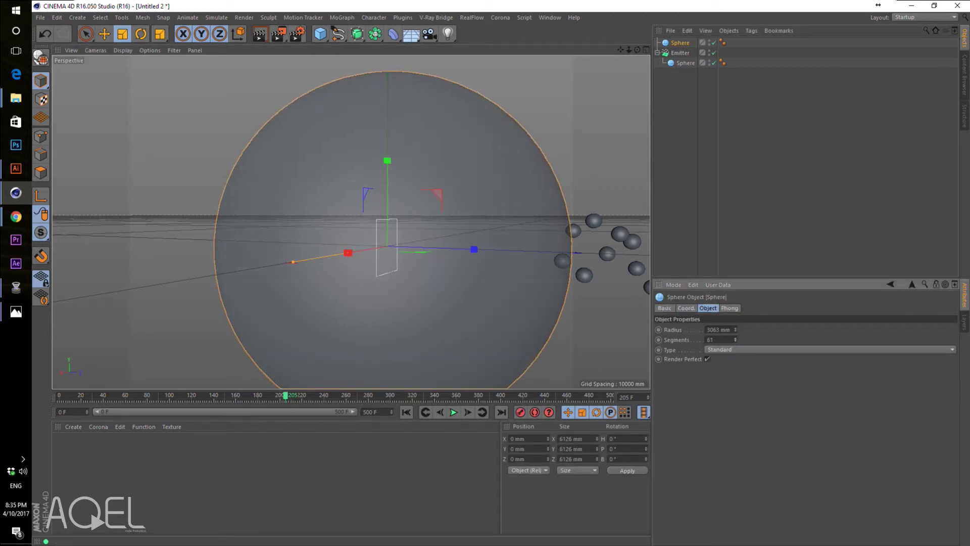
click(720, 215)
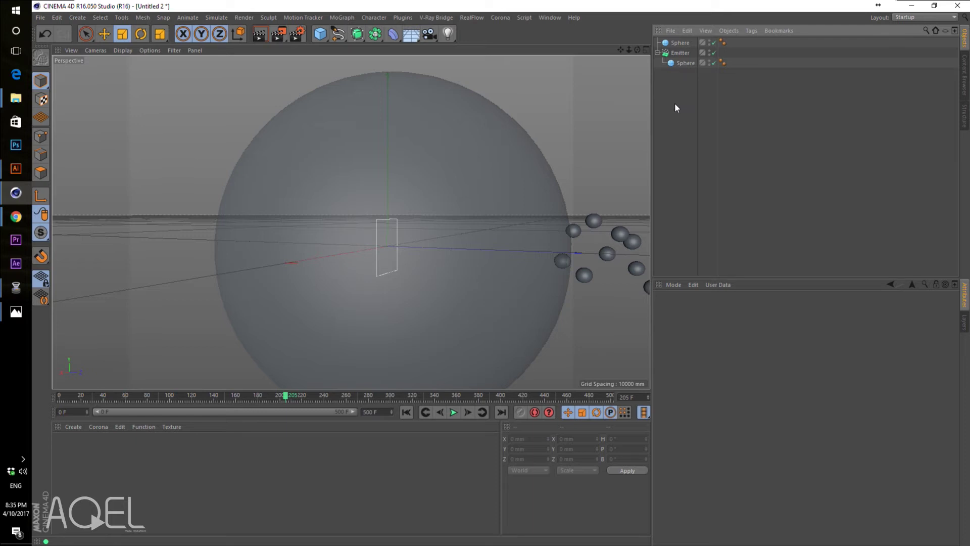
click(459, 179)
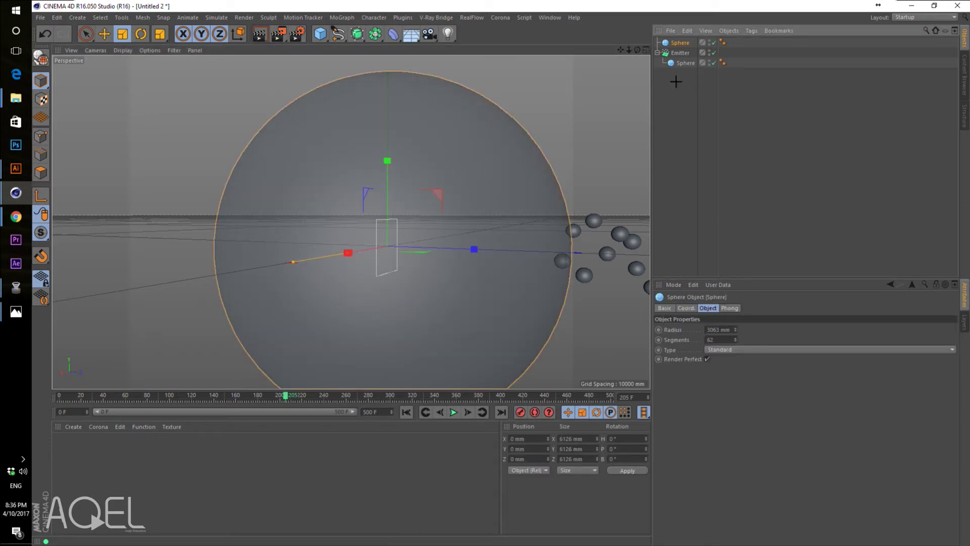
click(679, 80)
scroll(514, 98, down, 3)
scroll(515, 99, down, 2)
- Raise the Emitter to Y 7322.921 mm and rotate it P -90° to aim downward
drag(621, 51, 718, 74)
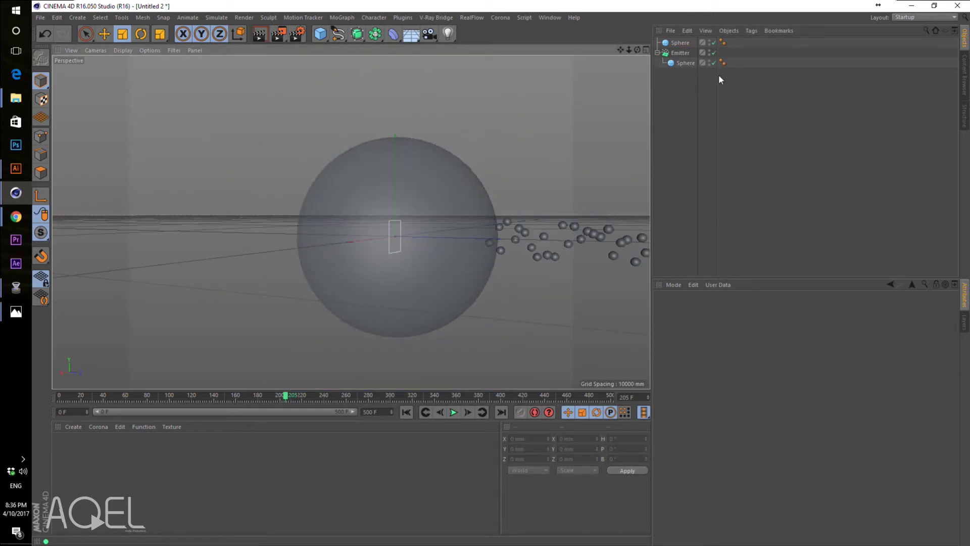
click(681, 52)
click(103, 34)
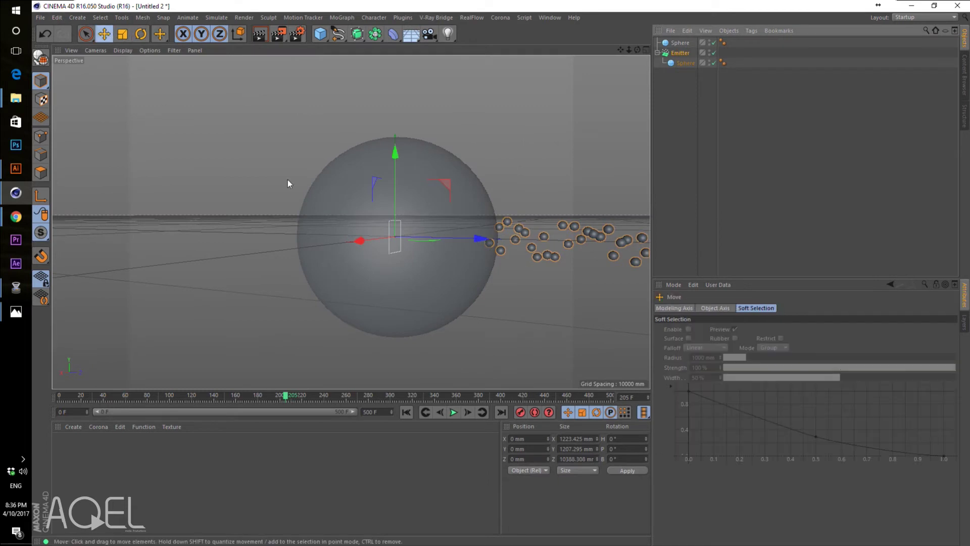
drag(396, 158, 396, 71)
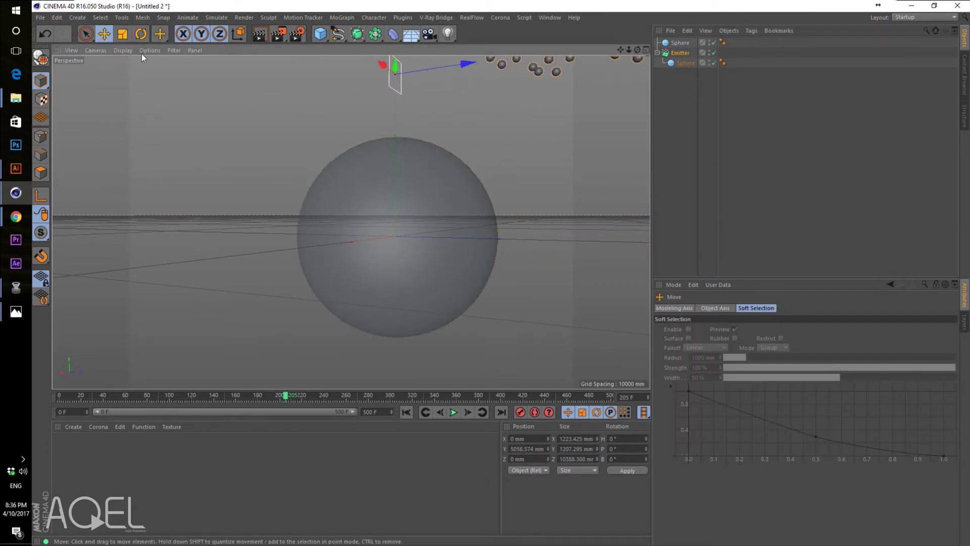
click(122, 34)
drag(620, 49, 622, 52)
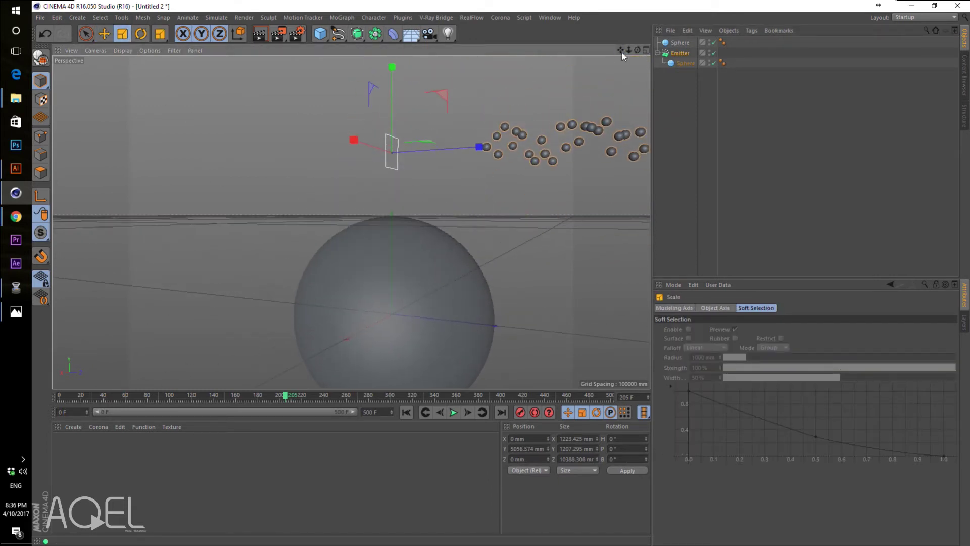
click(141, 34)
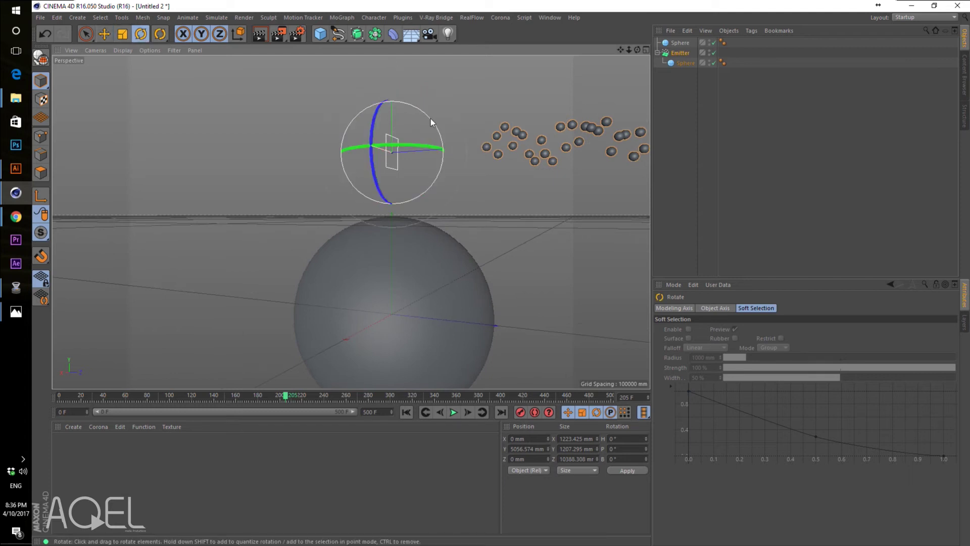
drag(431, 119, 423, 197)
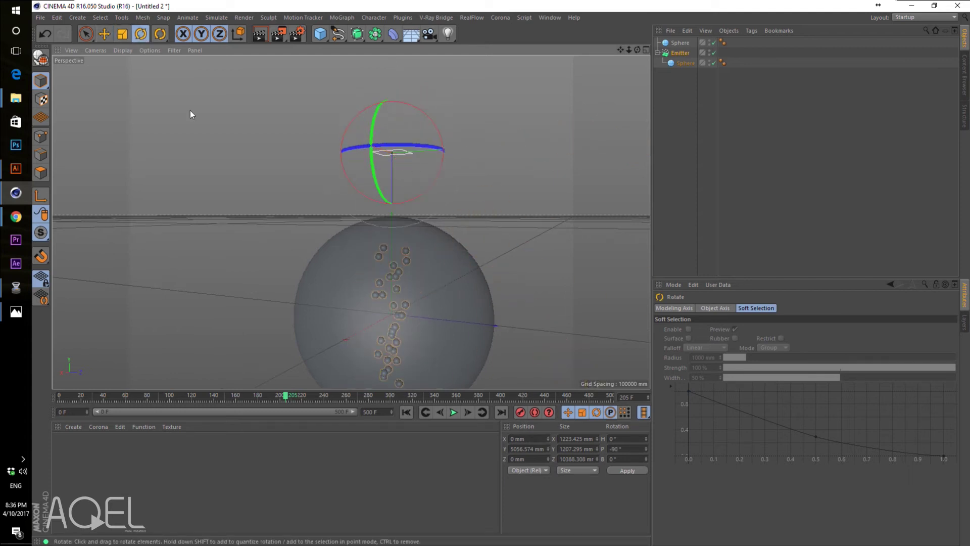
click(104, 34)
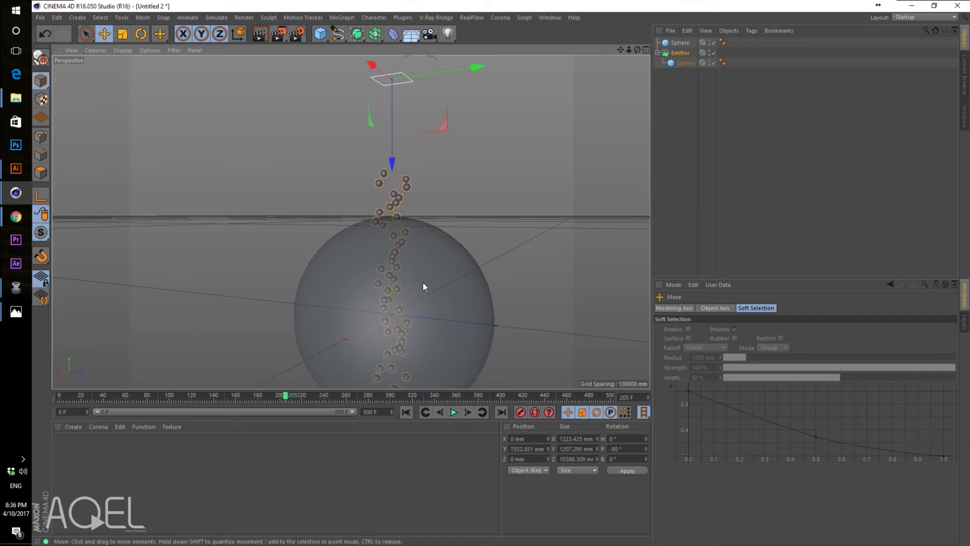
- Play the animation to watch particles drop into the big sphere, then rewind to frame 0
click(407, 412)
click(453, 412)
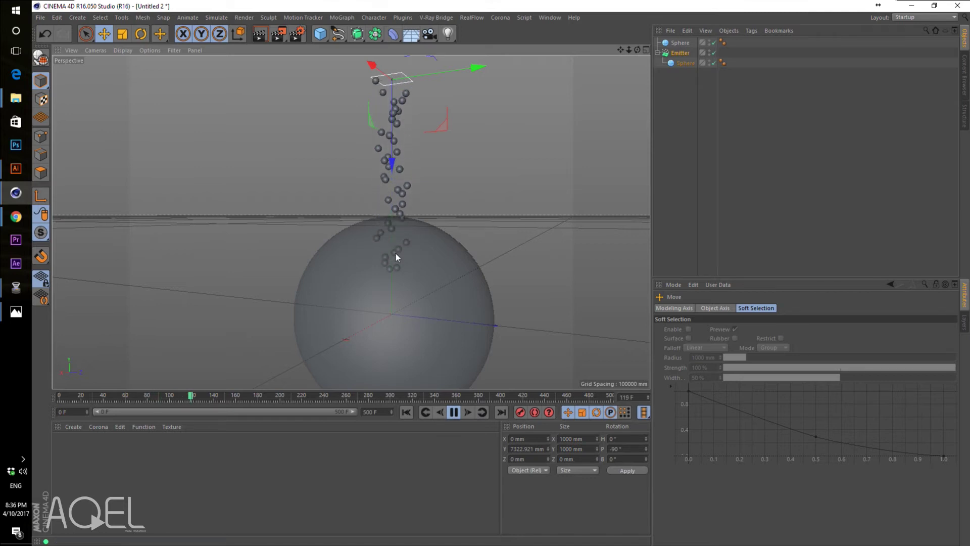
key(F8)
drag(194, 393, 29, 394)
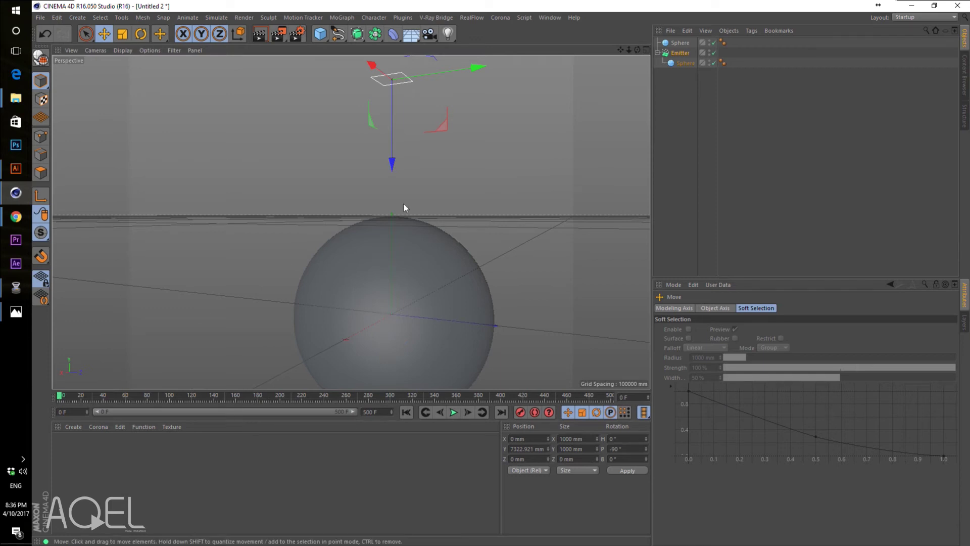
click(678, 72)
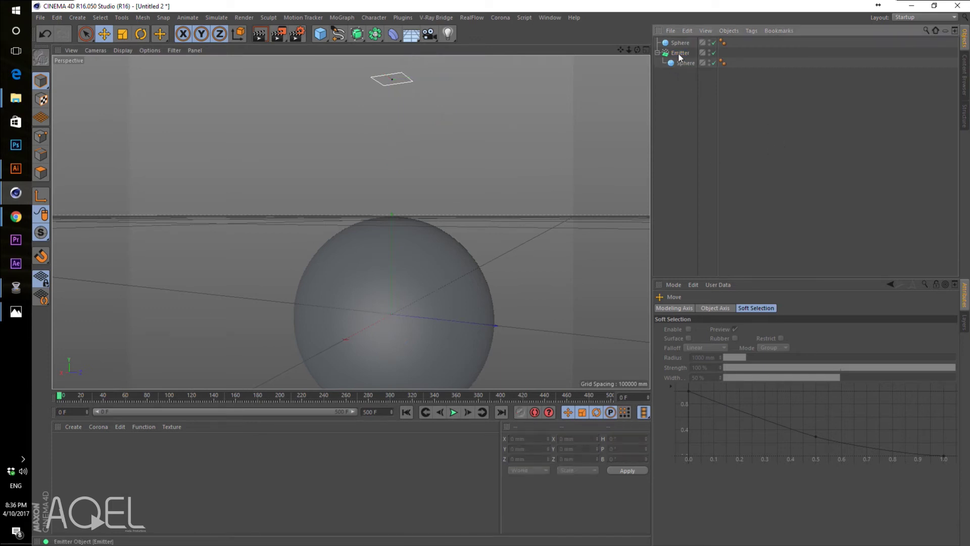
- Add a Rigid Body tag to the small sphere emitted under the Emitter
right_click(680, 54)
click(674, 87)
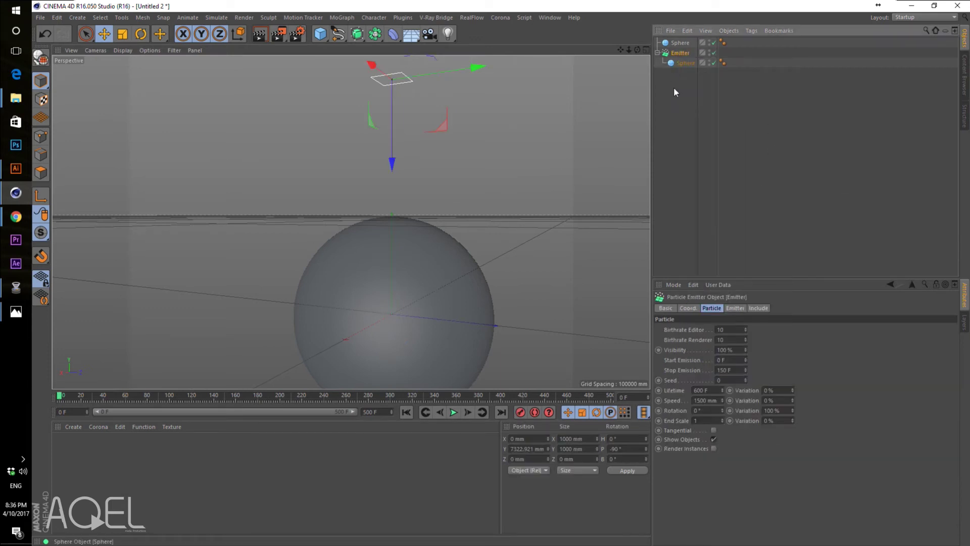
right_click(689, 63)
mouse_move(723, 182)
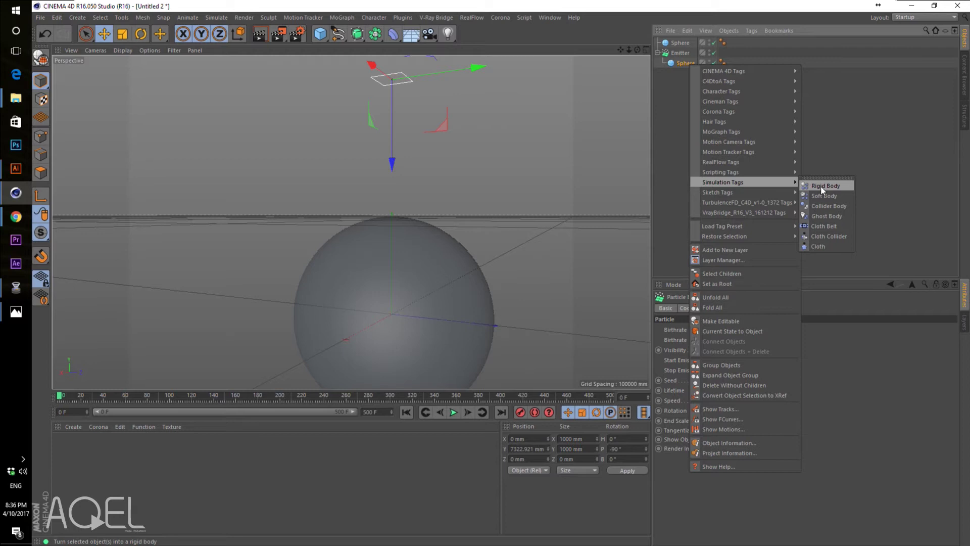
click(824, 186)
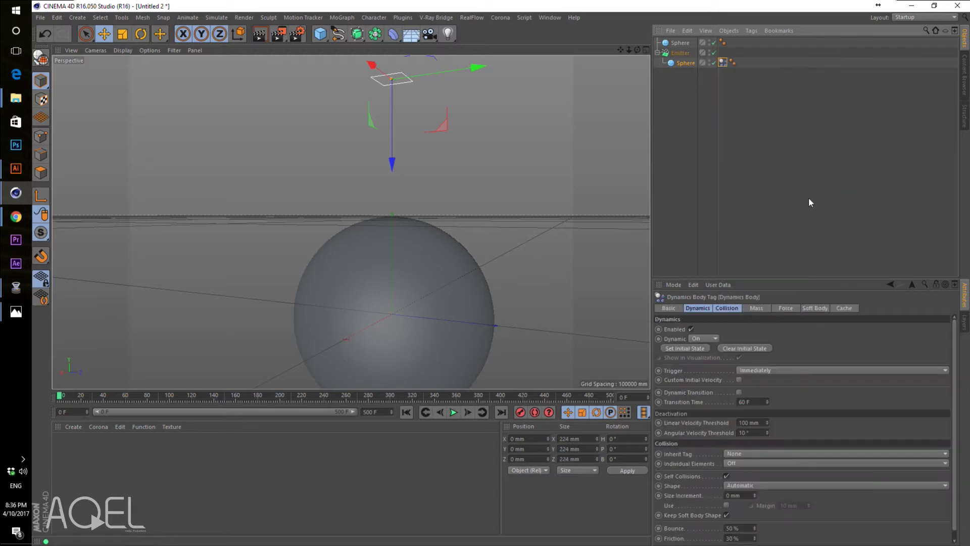
- Tag the large top-level Sphere as a Collider Body
click(681, 44)
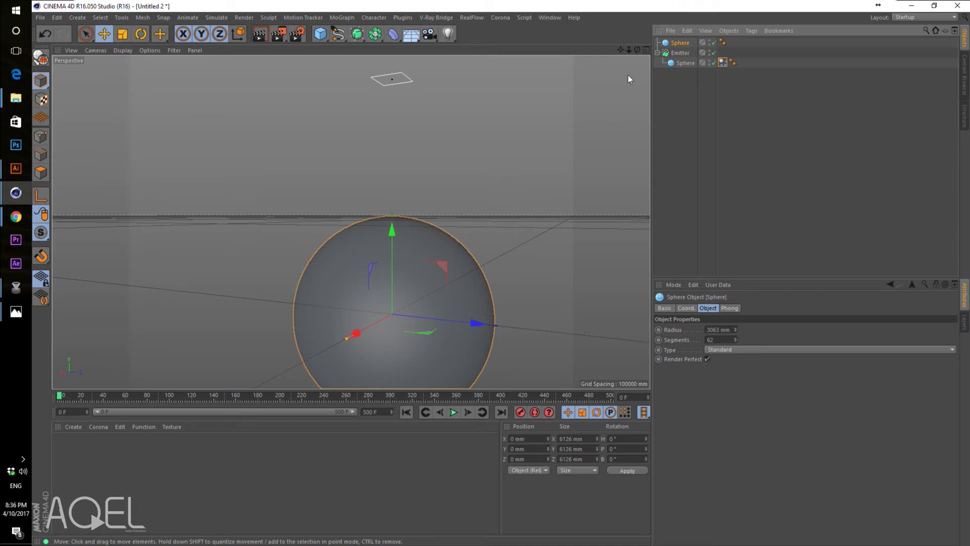
drag(620, 49, 614, 5)
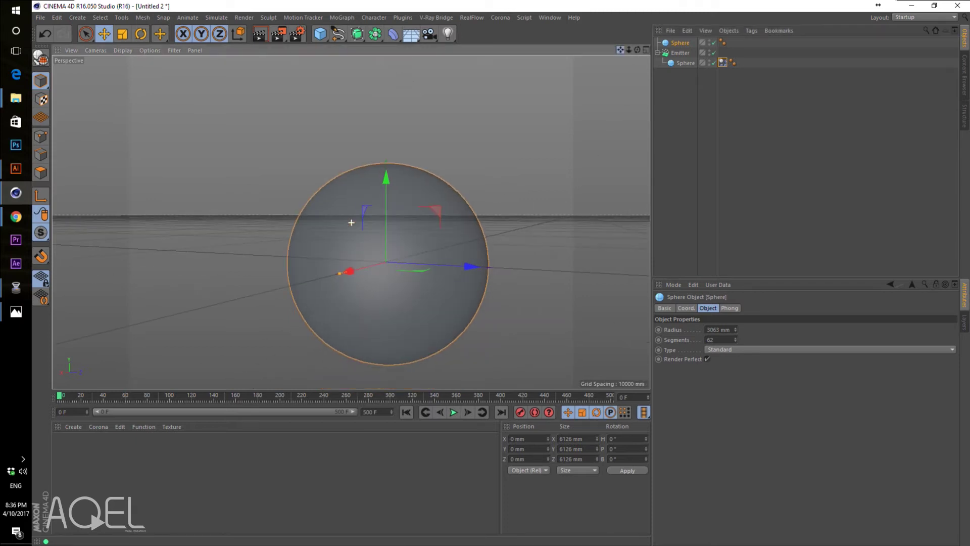
right_click(678, 43)
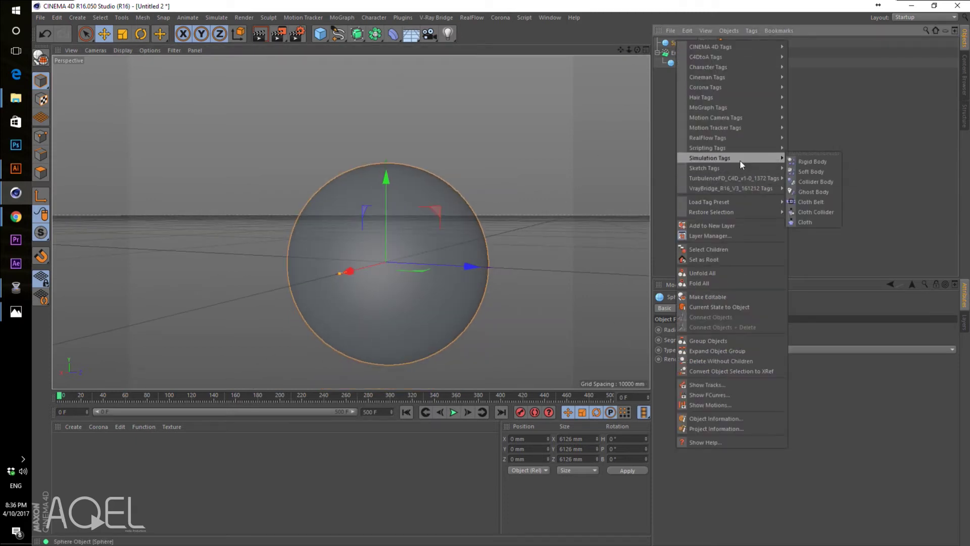
click(813, 183)
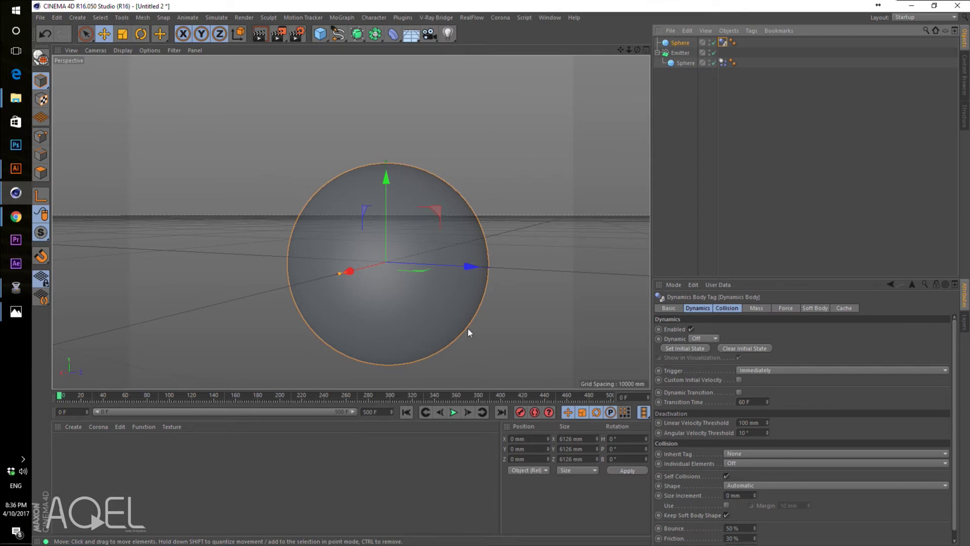
- Play the simulation from the start and pause at frame 42 as spheres hit the collider
click(681, 63)
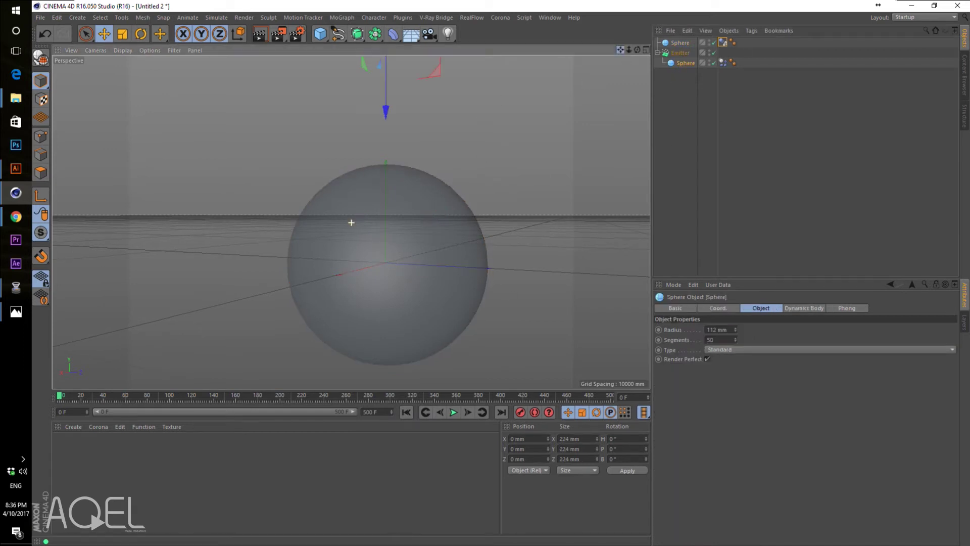
alt+middle_drag(350, 219, 351, 283)
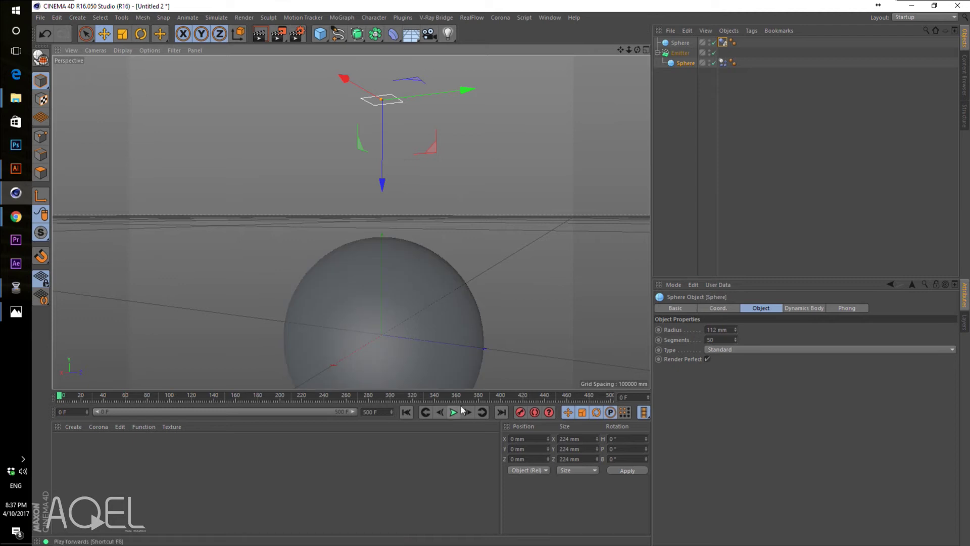
click(455, 414)
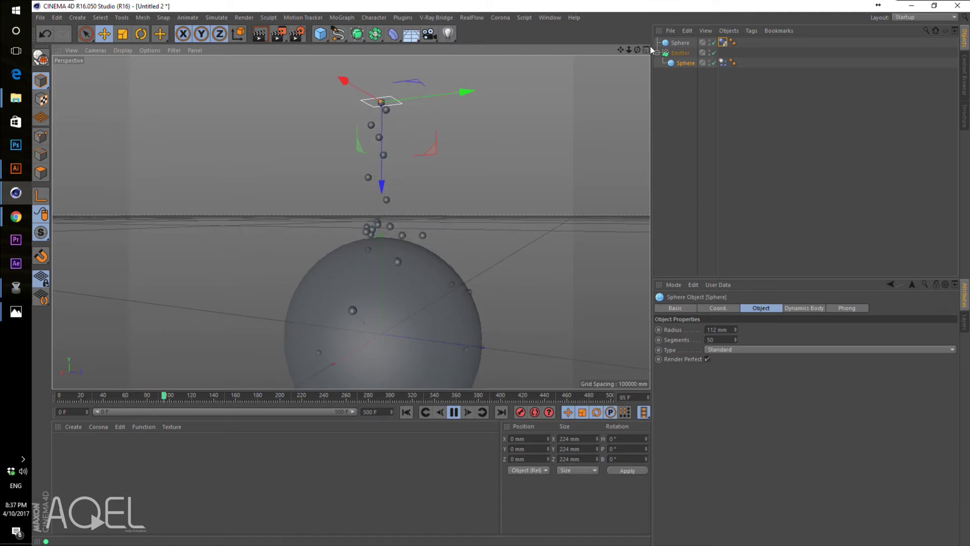
drag(629, 49, 623, 49)
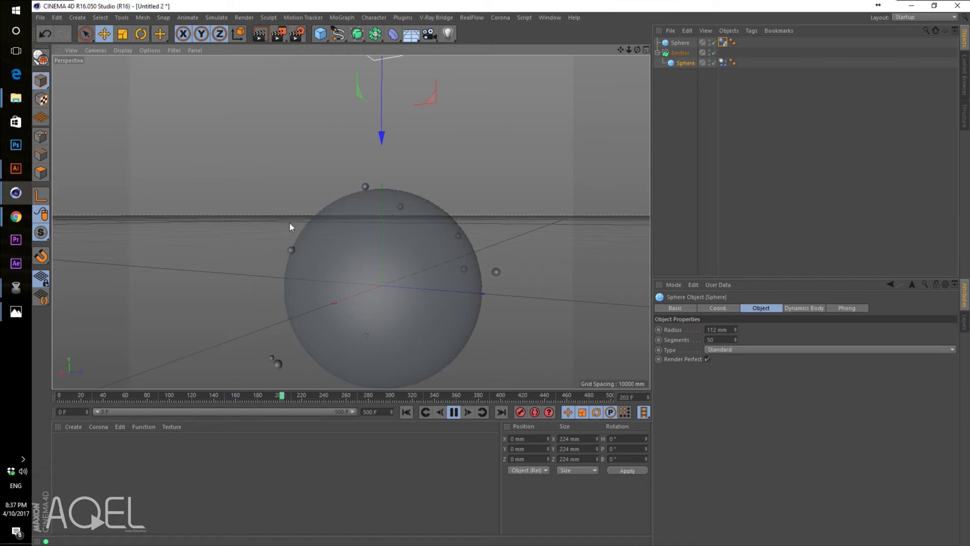
click(406, 412)
click(454, 412)
- Select the Emitter and frame the emitter and big sphere together
click(389, 199)
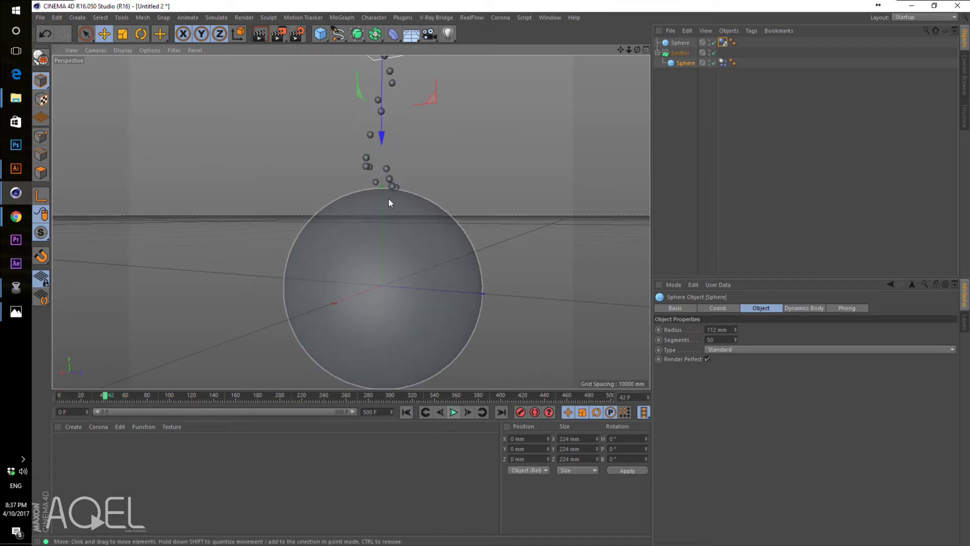
click(698, 78)
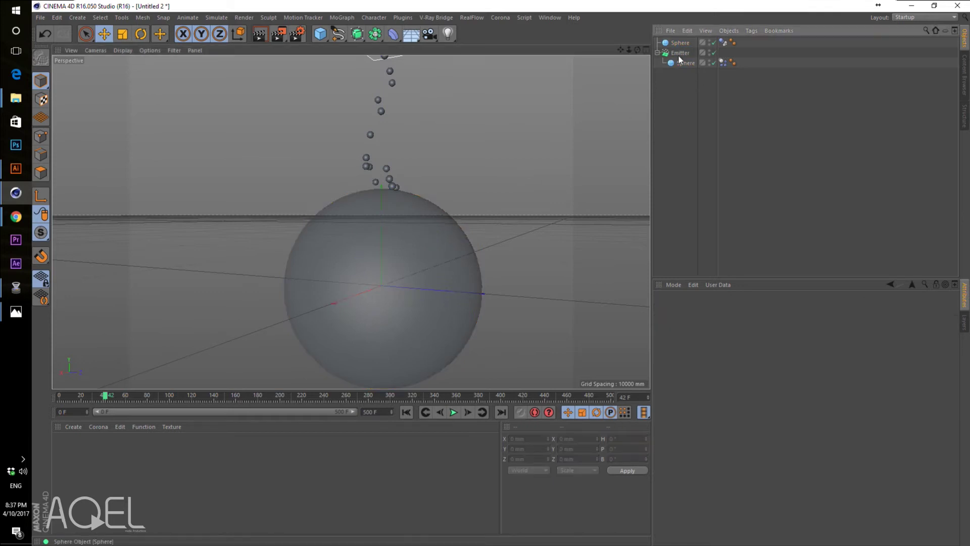
click(681, 53)
drag(629, 50, 412, 96)
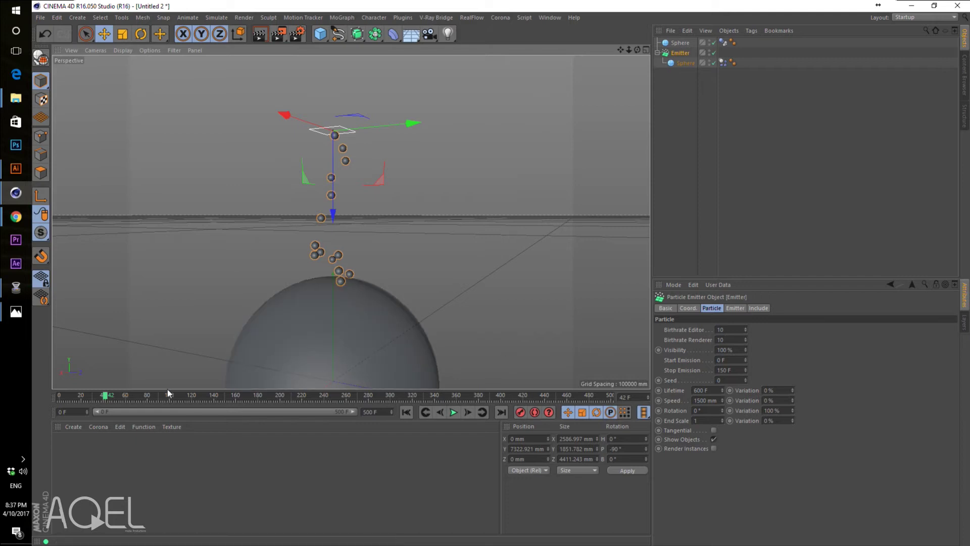
- Set the editor birthrate to 50 and replay the simulation from the start
drag(109, 399, 76, 396)
click(454, 412)
click(454, 412)
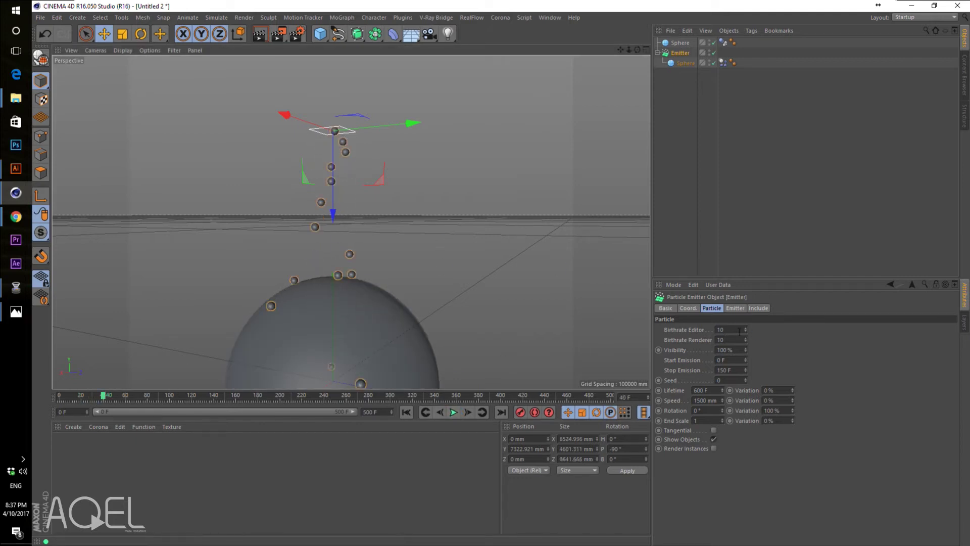
text(50)
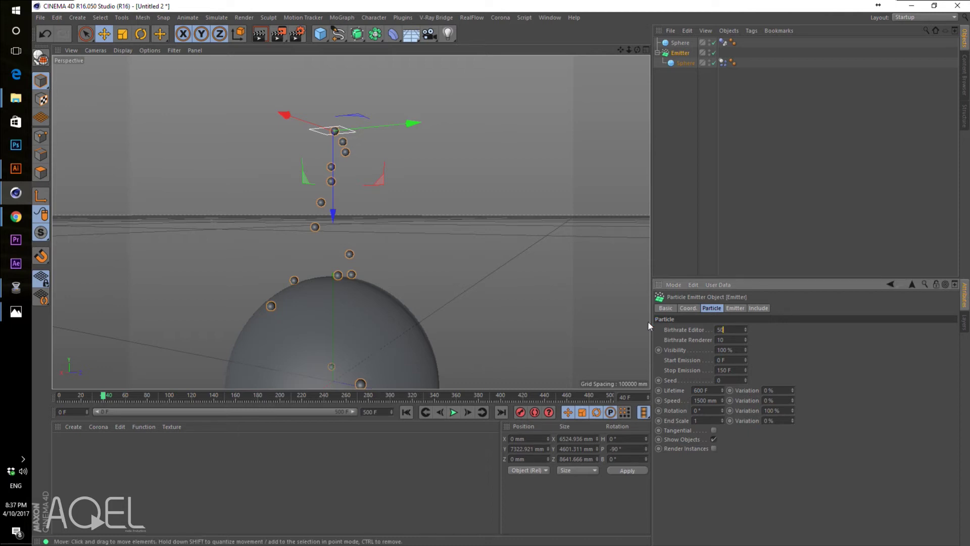
key(Return)
click(406, 413)
click(453, 412)
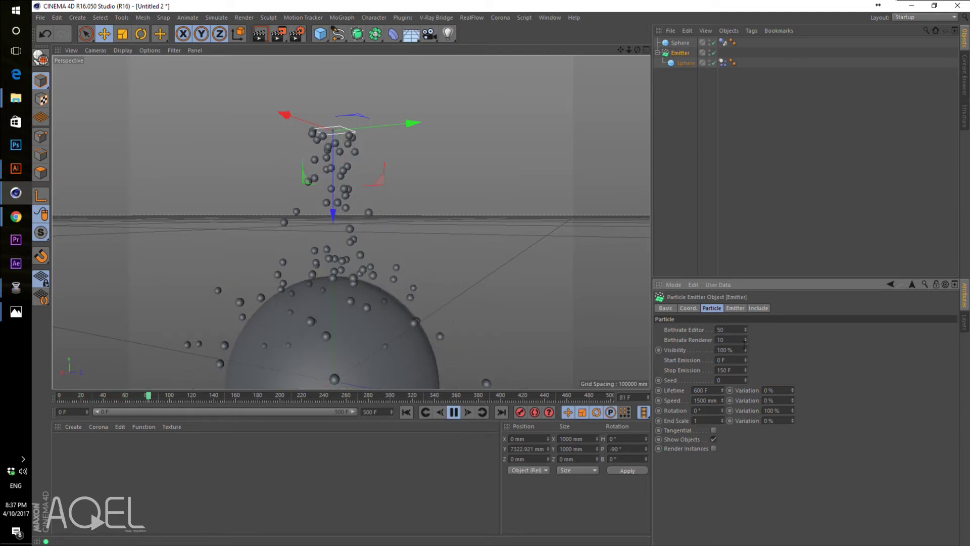
- Try an editor birthrate of 2 and replay it
text(2)
key(Return)
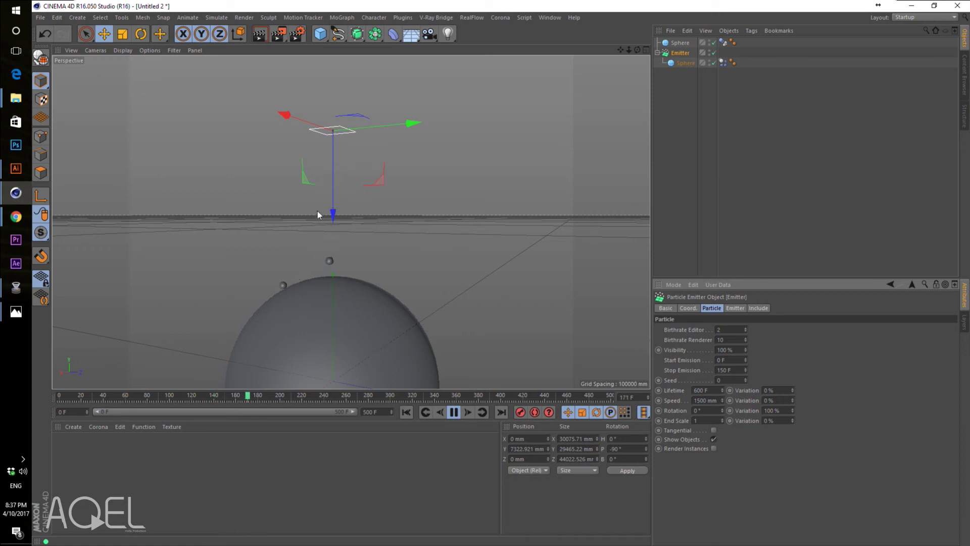
click(407, 411)
click(455, 412)
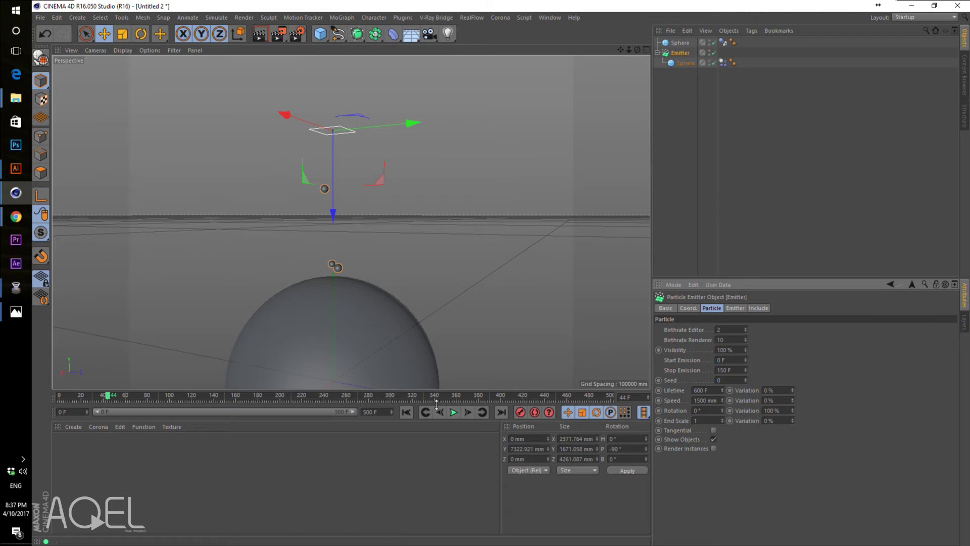
click(406, 412)
- Restore the editor birthrate to 50 and replay, stopping at frame 31
double_click(728, 329)
text(50)
click(454, 412)
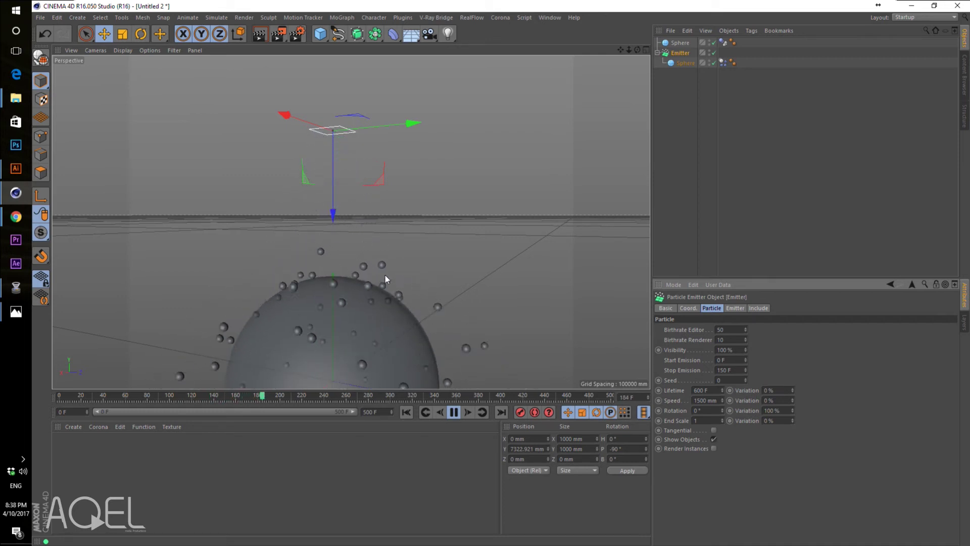
click(406, 412)
key(F8)
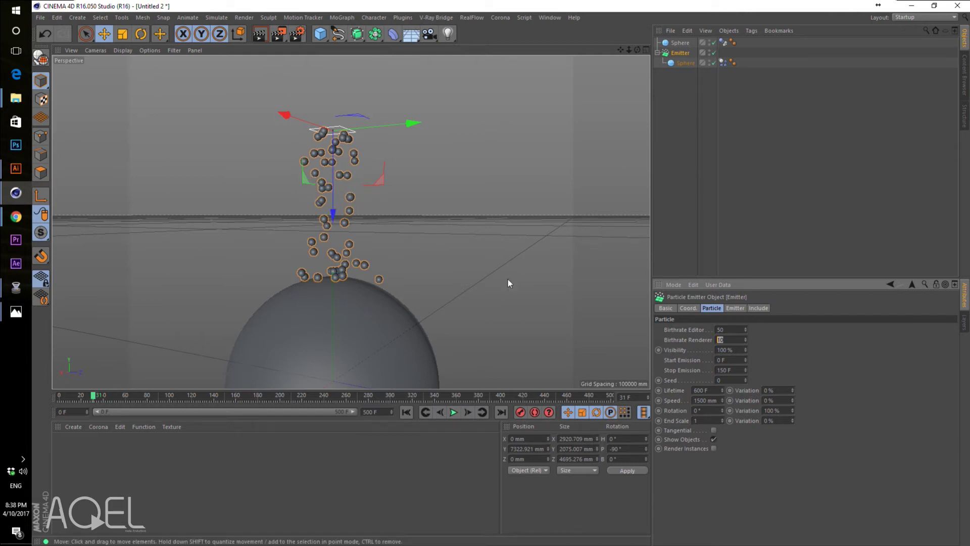
- Set the emitter's renderer birthrate to 100
click(731, 331)
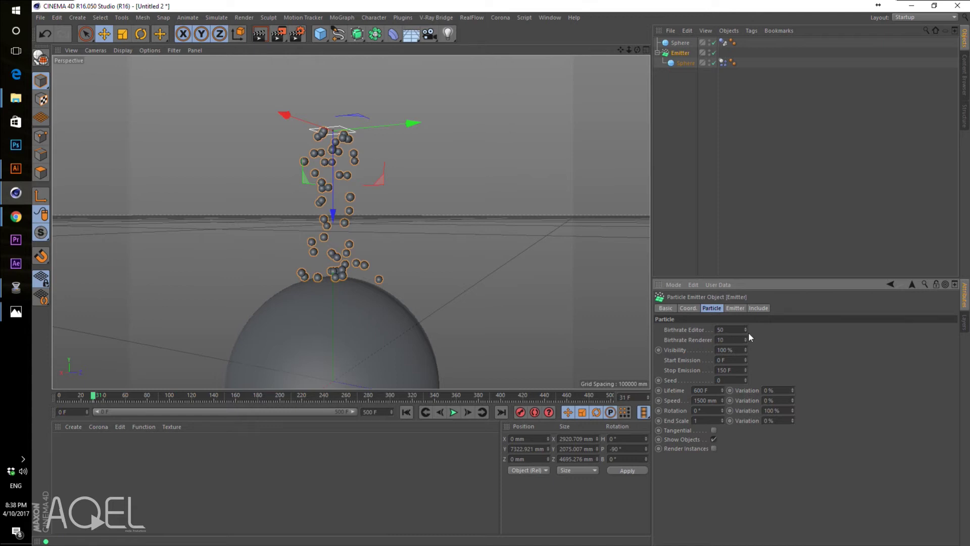
text(0)
key(Return)
key(Return)
- Test a lower emitter visibility in playback, then restore it to 100%
drag(745, 353, 740, 352)
click(407, 412)
click(454, 412)
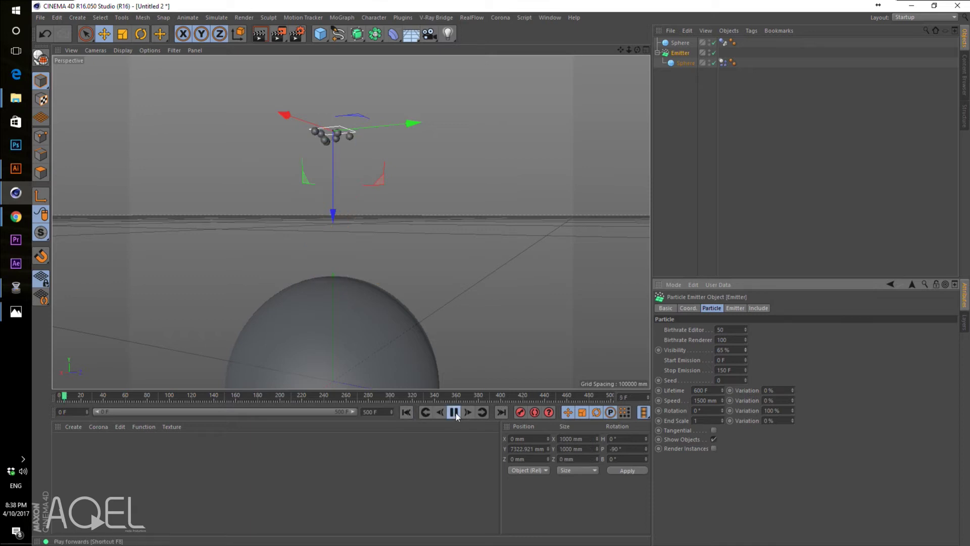
click(455, 412)
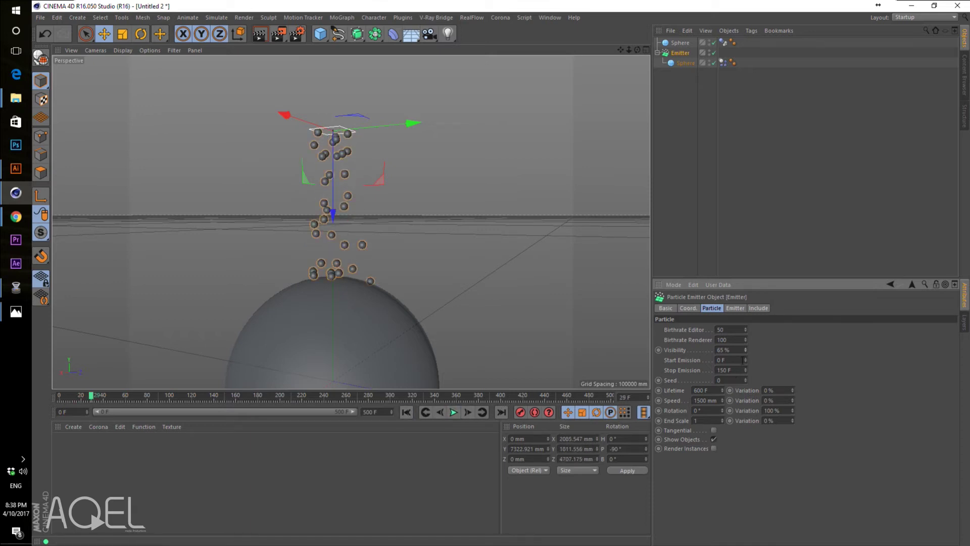
text(100)
- Replay the simulation from frame 0 and jump to frame 50
drag(91, 395, 59, 396)
click(454, 412)
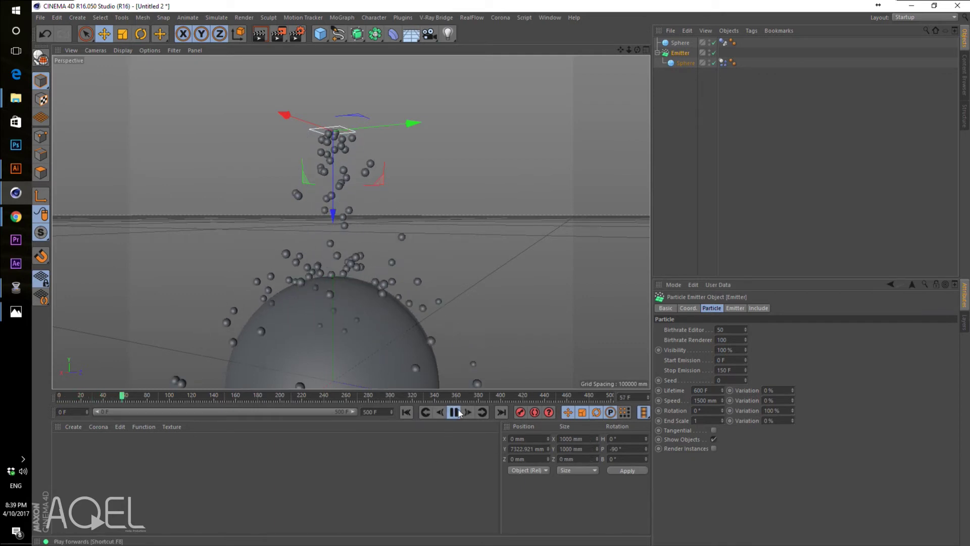
click(453, 412)
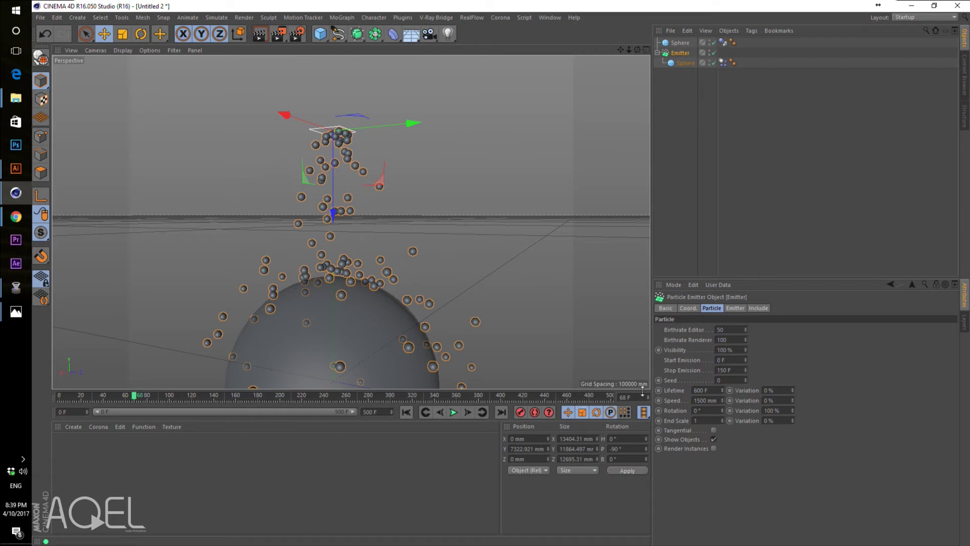
click(625, 397)
text(50)
key(Return)
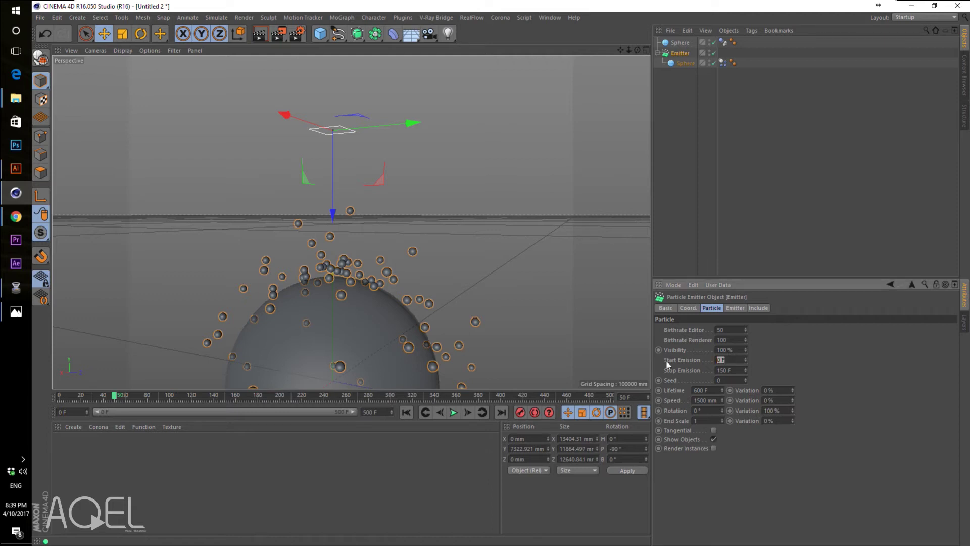
- Limit emission to frames 50 through 120 and replay
text(50)
key(Return)
drag(115, 400, 192, 399)
double_click(729, 374)
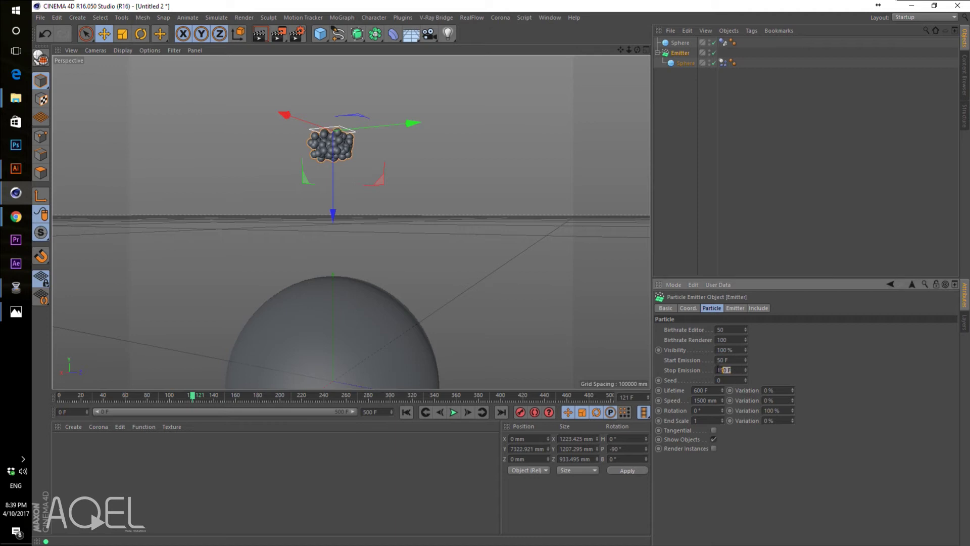
text(120.)
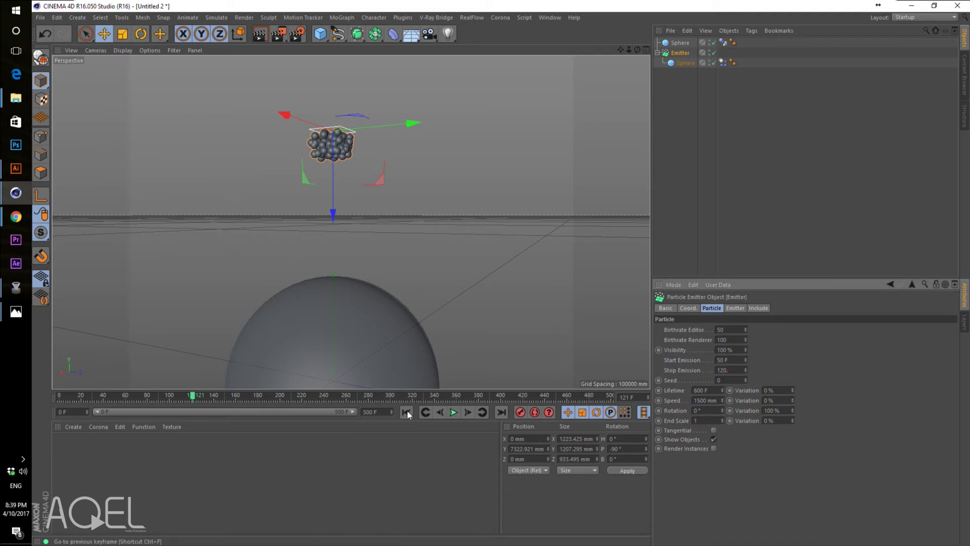
click(406, 412)
click(454, 412)
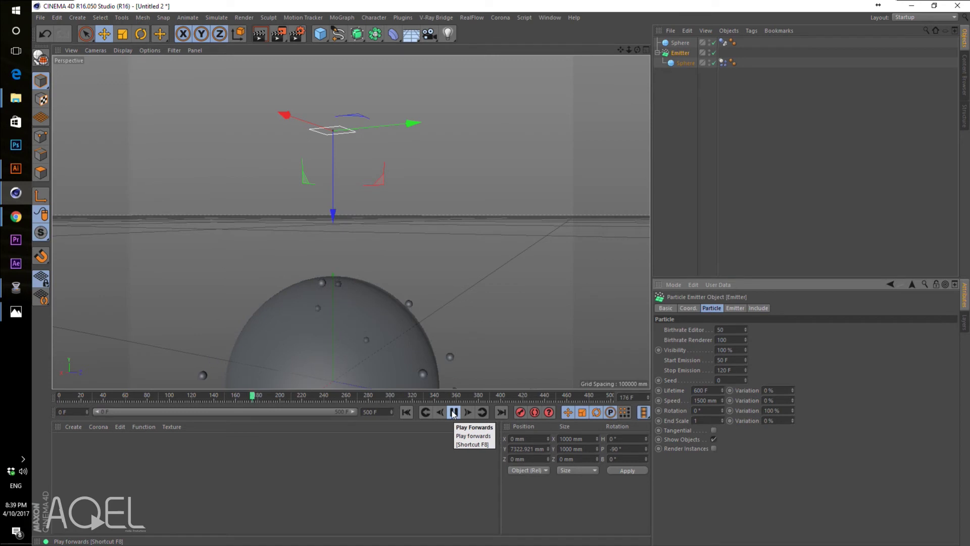
- Replay from the start to watch spheres pile atop the big sphere
click(405, 412)
click(453, 414)
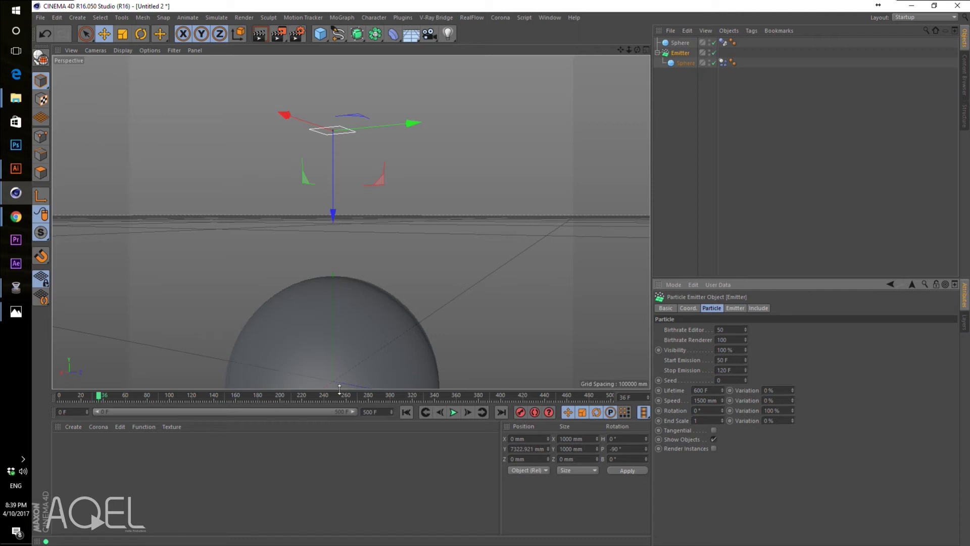
click(408, 412)
click(452, 412)
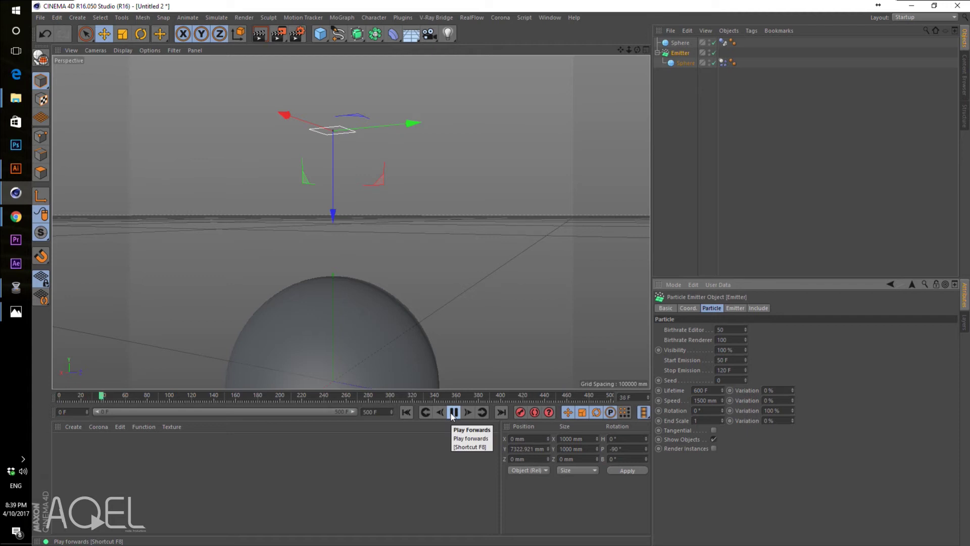
click(453, 412)
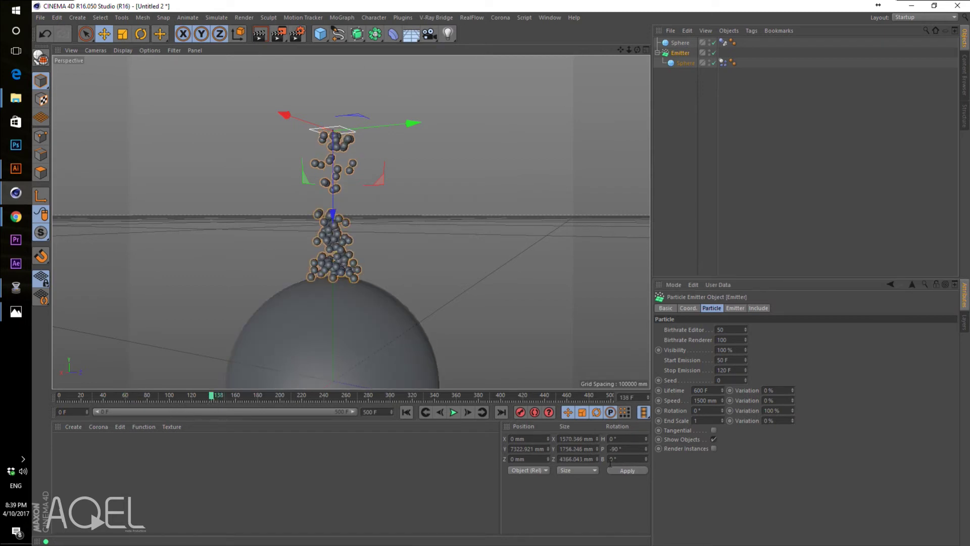
- Set particle Lifetime to 140 F and replay the simulation
text(500)
key(Return)
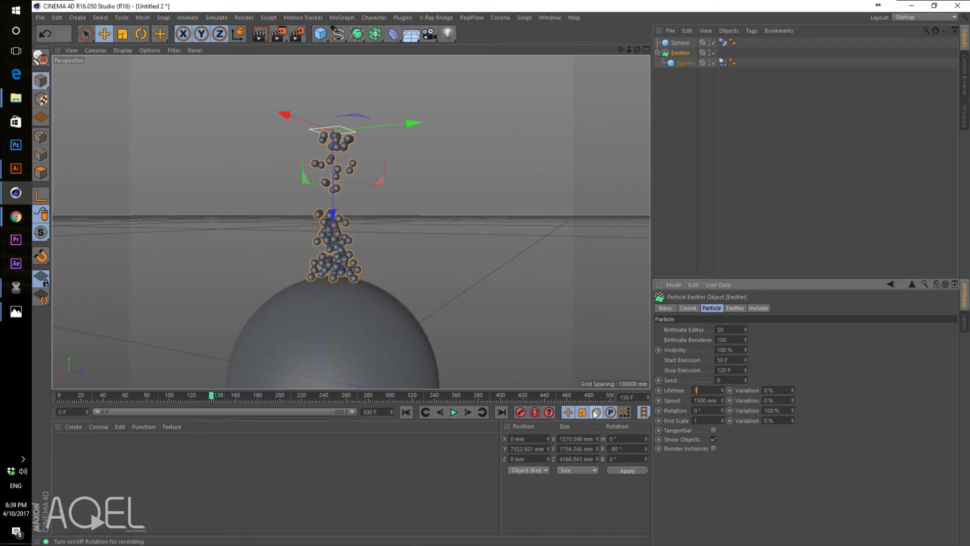
click(406, 412)
click(453, 412)
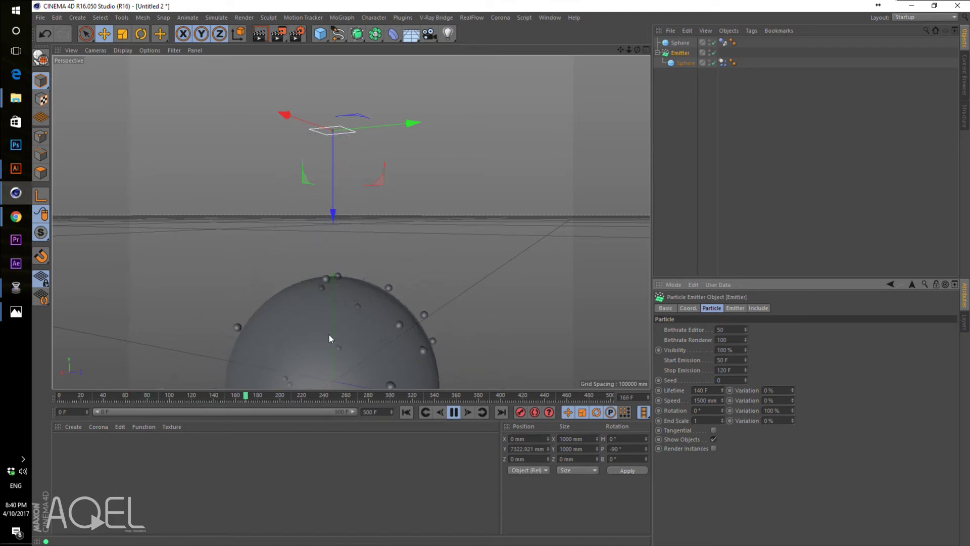
click(406, 412)
key(F8)
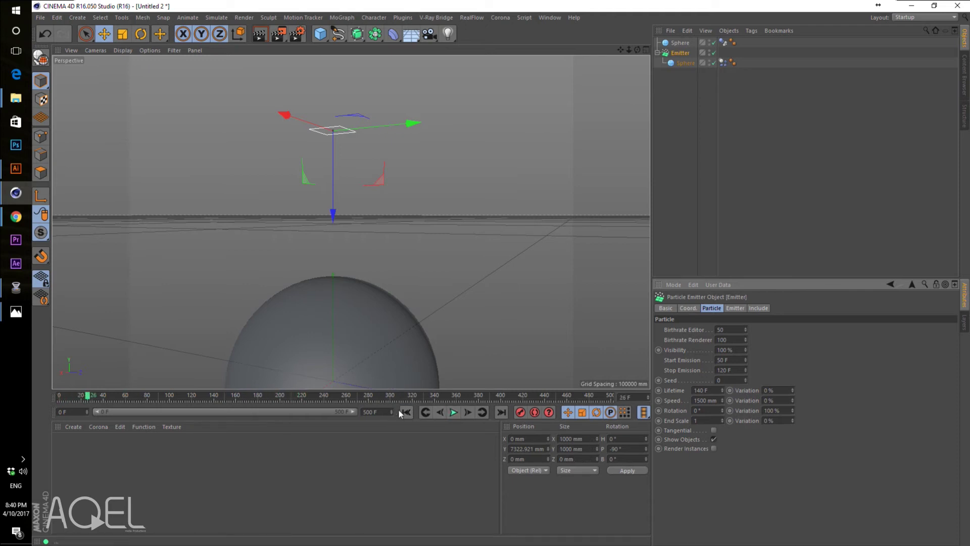
- Reframe the view on the sphere and reselect the Emitter
scroll(303, 296, down, 2)
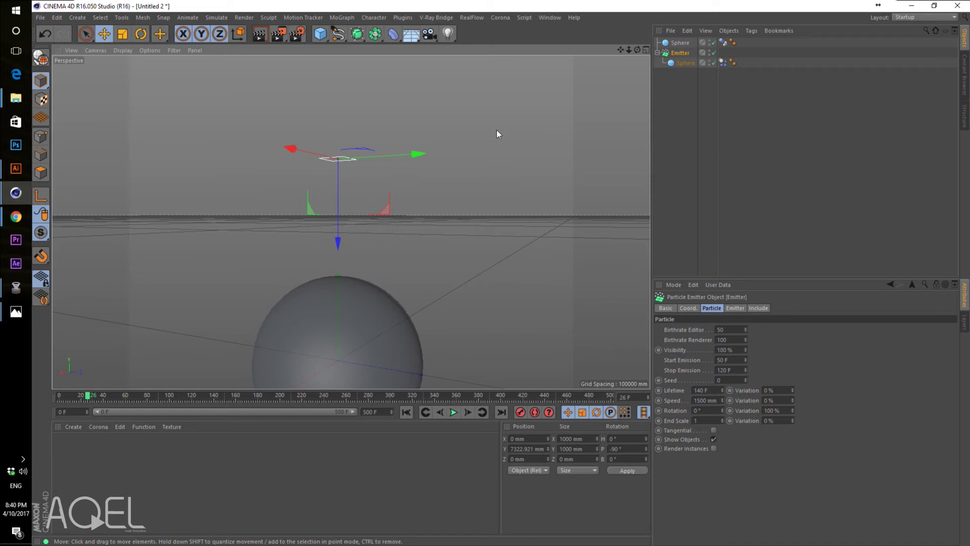
drag(621, 50, 592, 15)
click(718, 174)
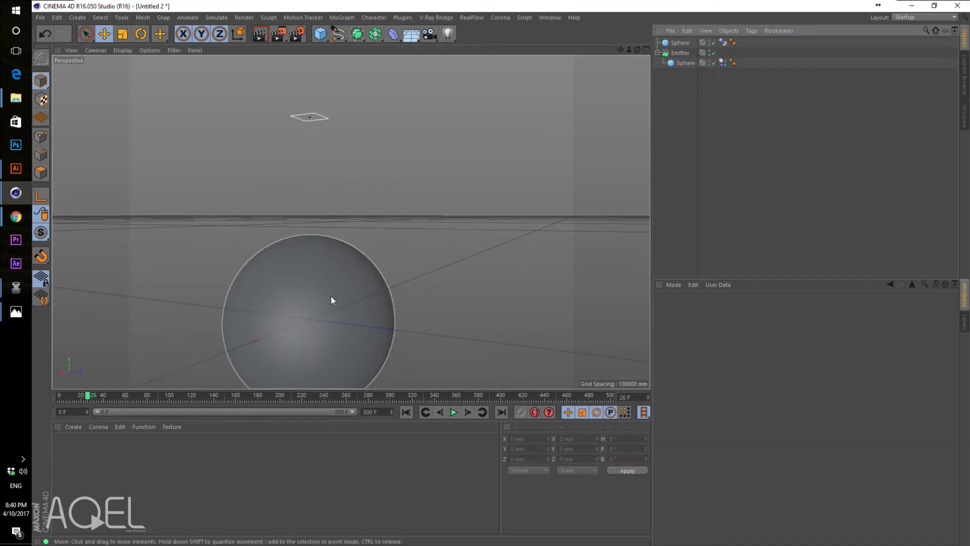
click(331, 297)
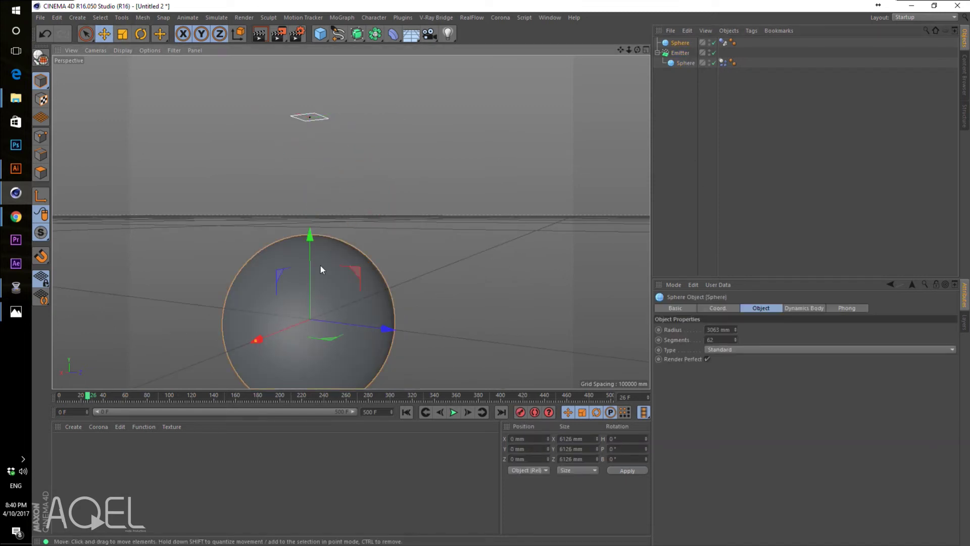
scroll(336, 274, up, 1)
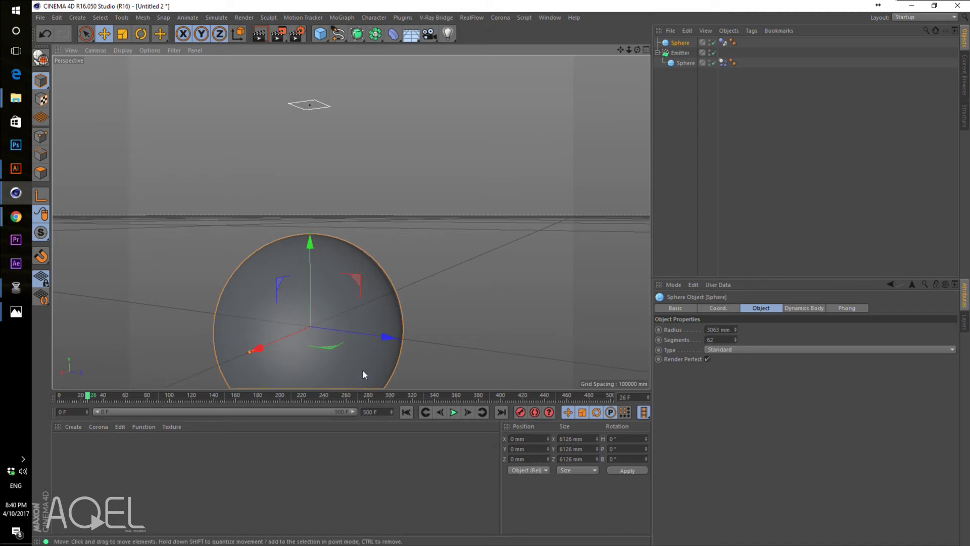
click(680, 52)
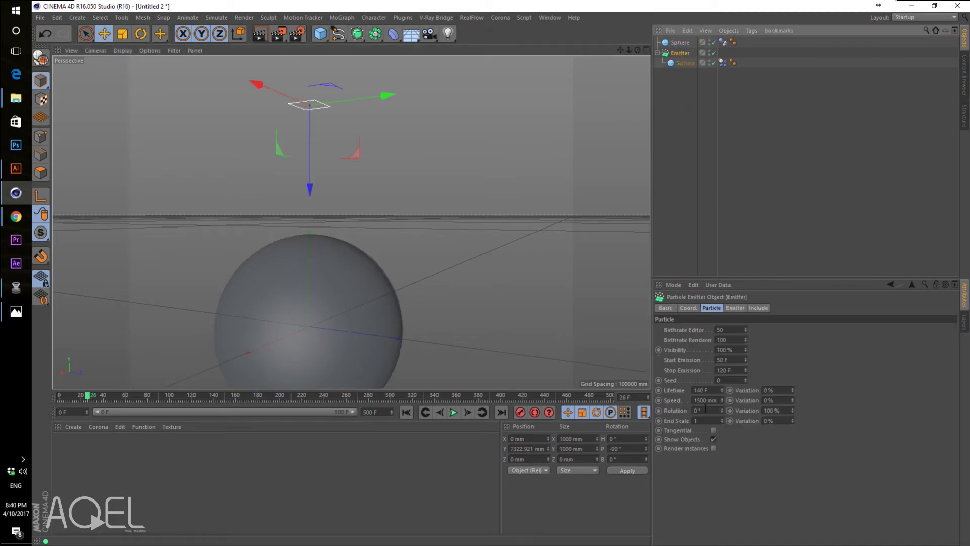
- Set particle Speed to 500 mm and play from frame 0
click(61, 396)
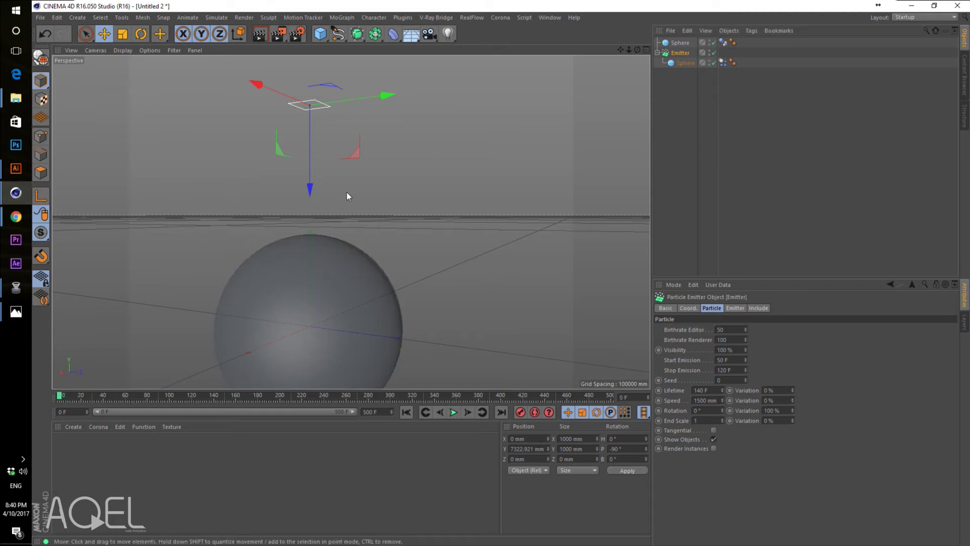
drag(722, 400, 723, 401)
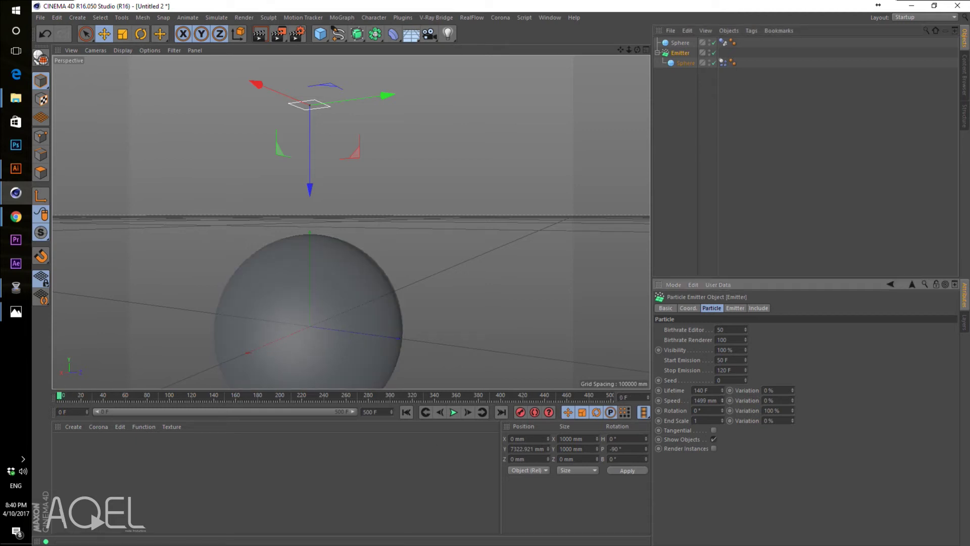
click(718, 400)
text(500)
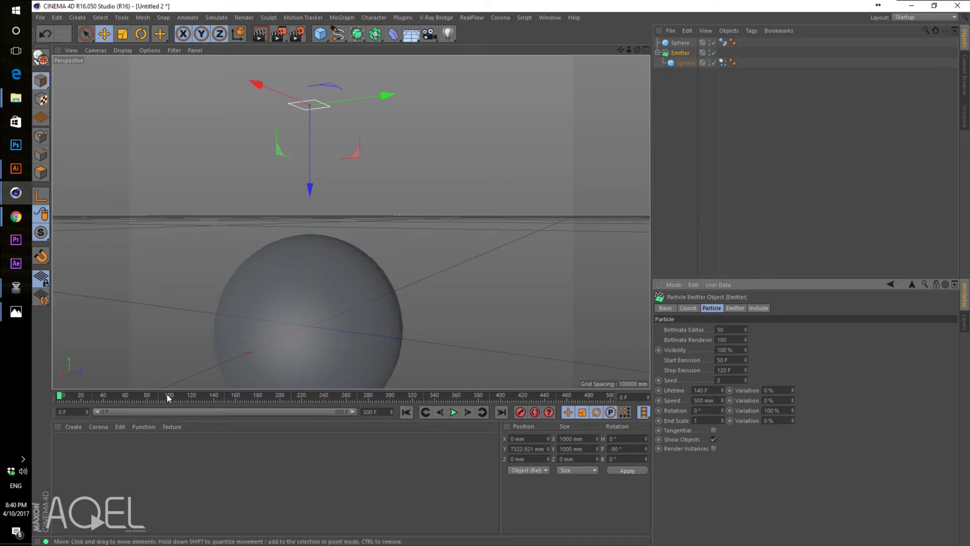
click(454, 412)
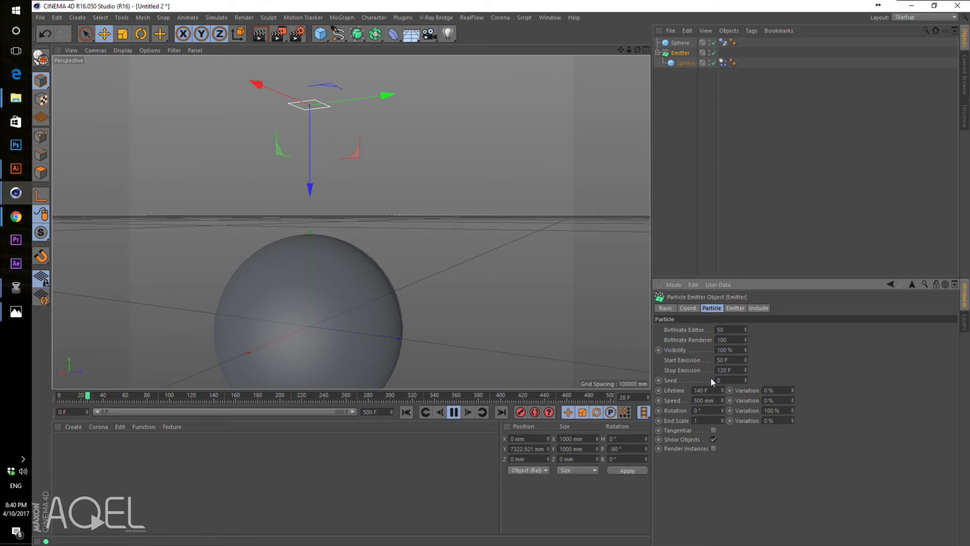
- Try a birthrate of 1, then undo it back to 50
double_click(728, 329)
text(1)
key(Return)
key(ctrl+z)
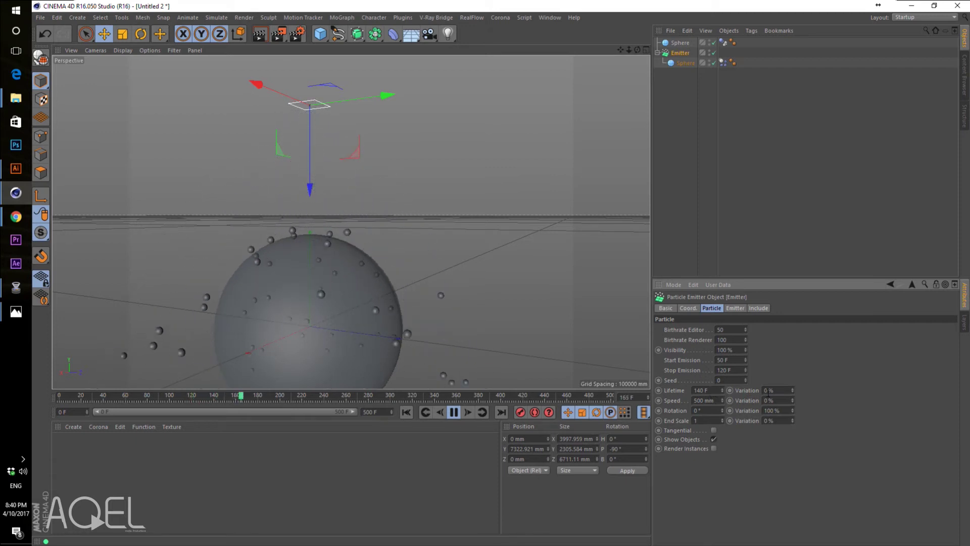
- Set Start Emission to 0 F and replay from the beginning
double_click(733, 360)
text(0)
key(Return)
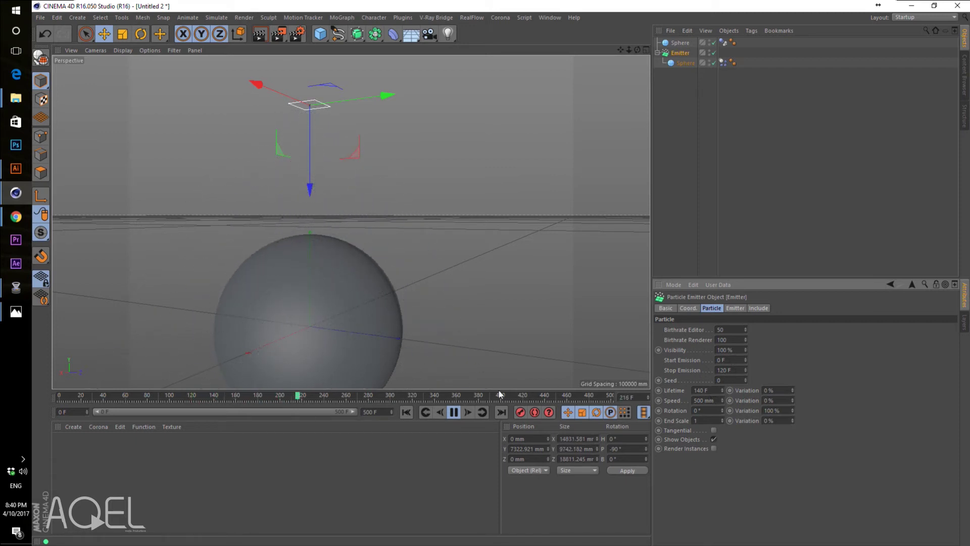
click(405, 412)
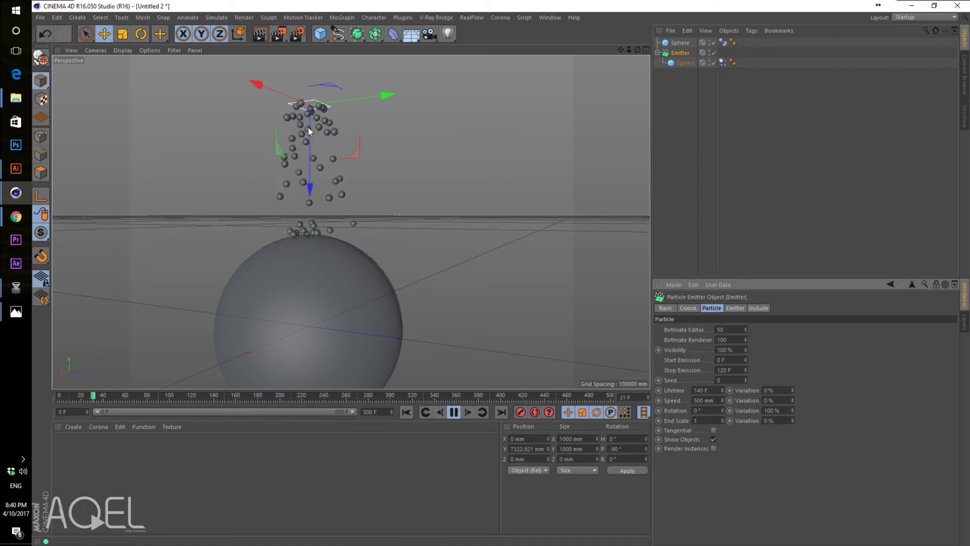
click(406, 412)
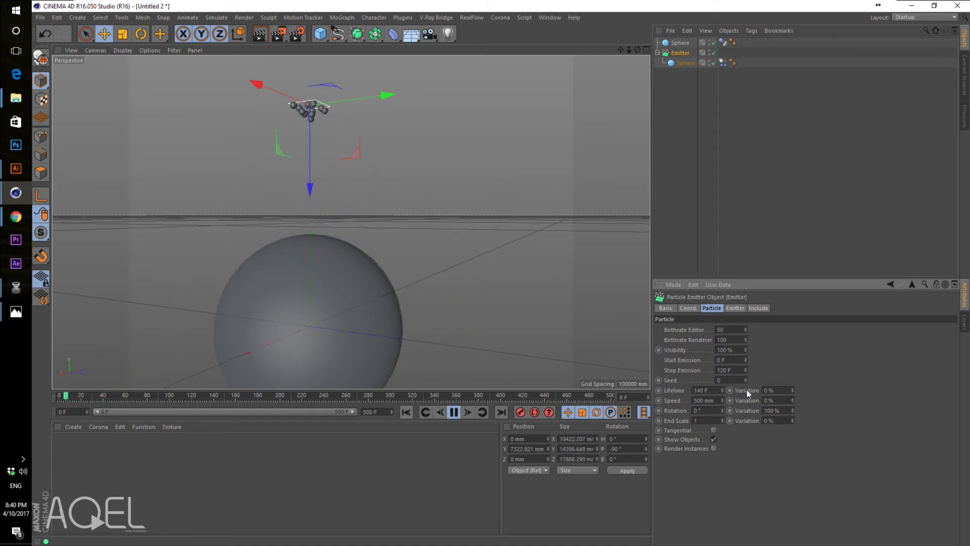
- Set particle Speed to 5000 mm and replay
double_click(705, 400)
text(5)
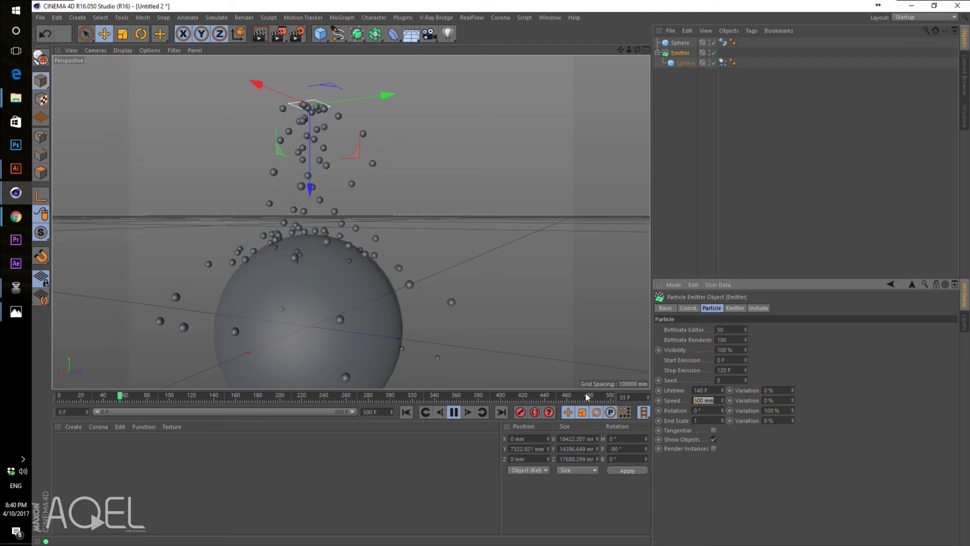
text(000)
key(Return)
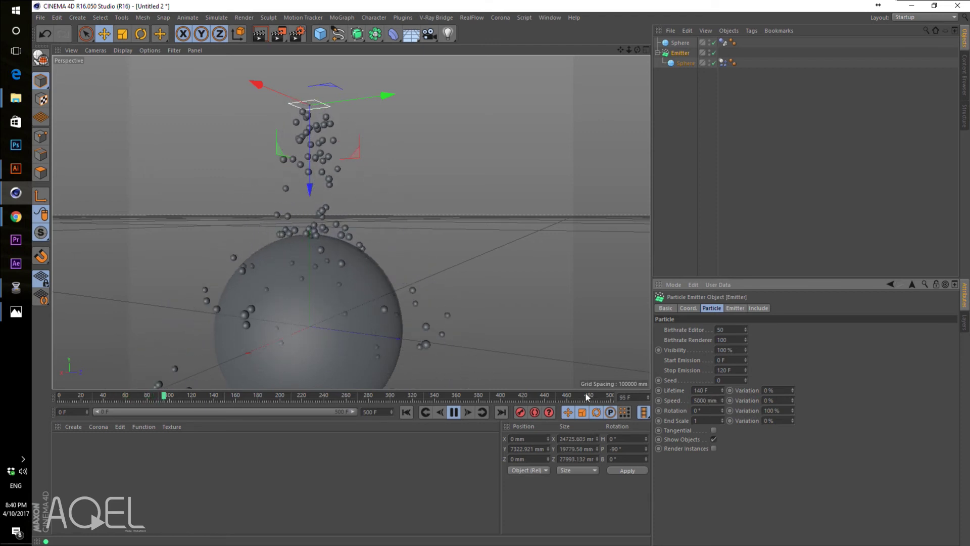
click(406, 413)
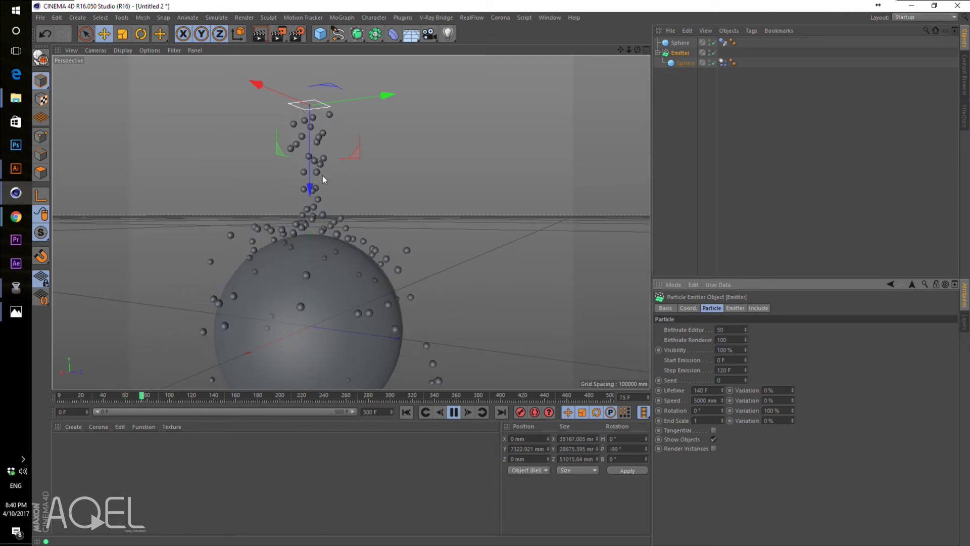
- Raise particle Speed to 10000 mm, replay, and pause to inspect the spray
click(705, 400)
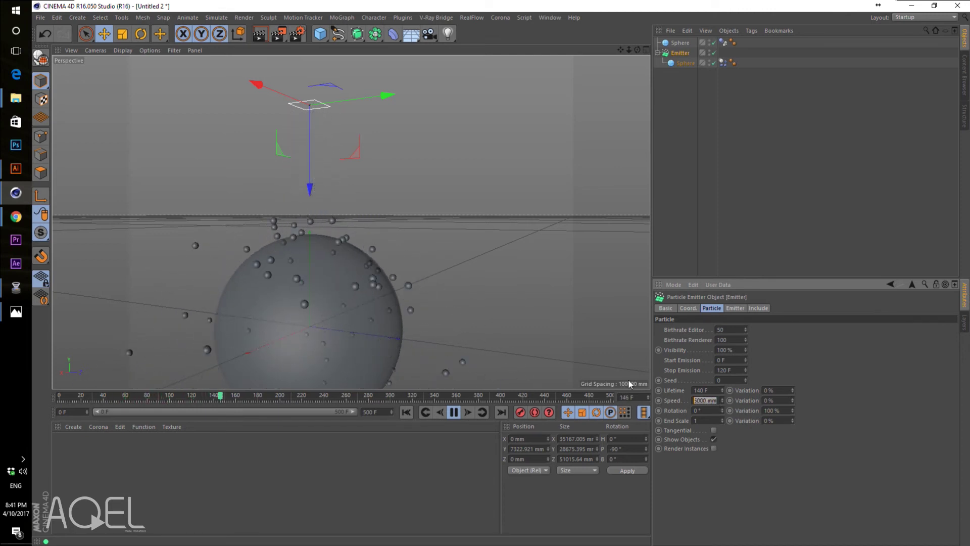
text(1)
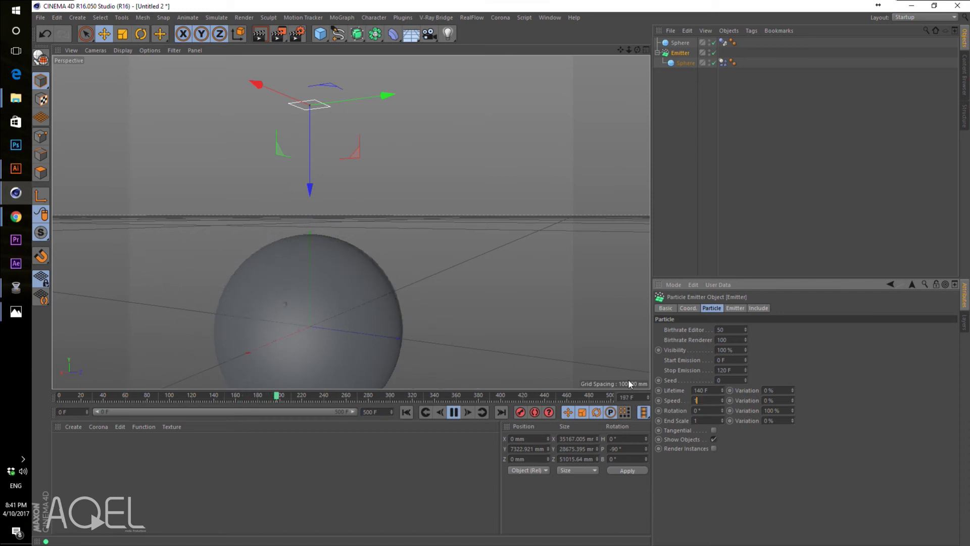
text(0000)
key(Return)
click(413, 412)
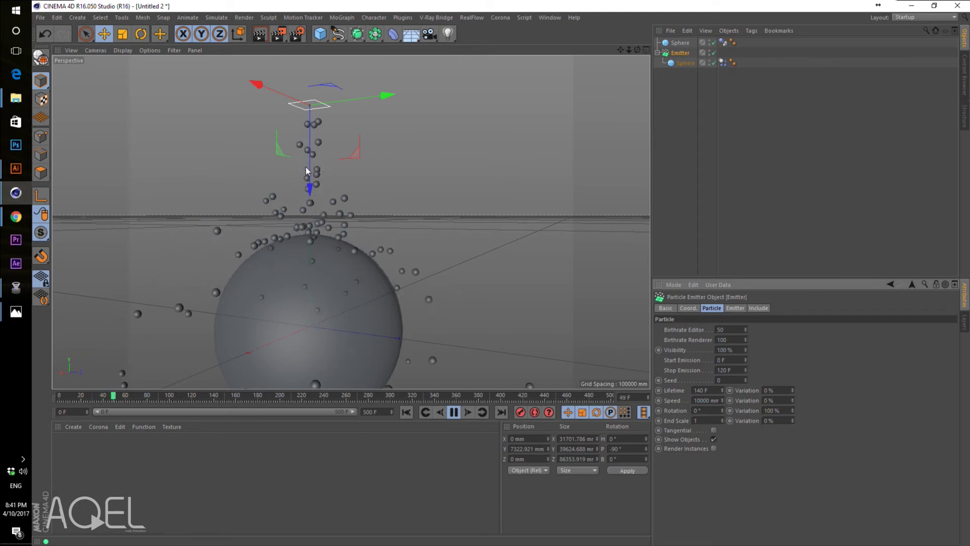
click(454, 413)
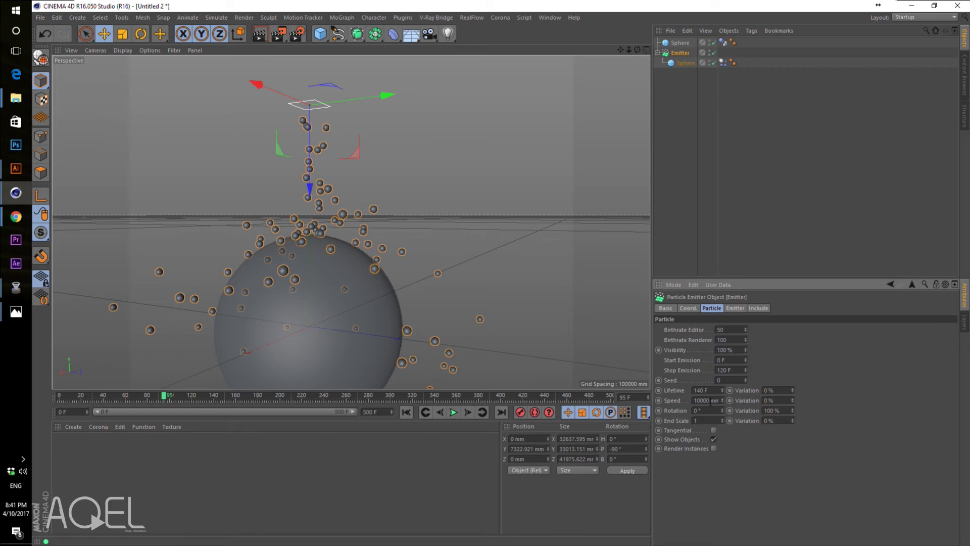
- Set particle Speed to 100 mm and replay from the start
text(10)
click(406, 412)
click(454, 412)
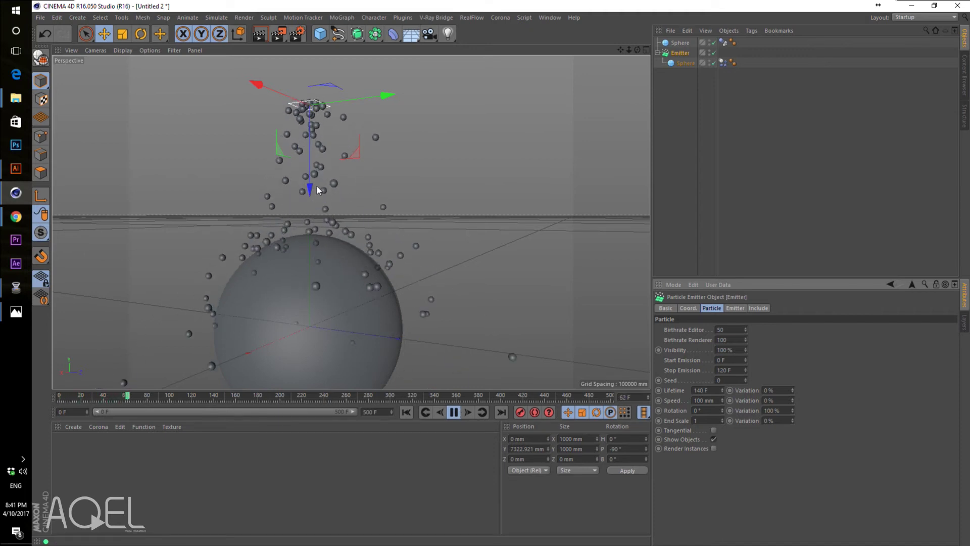
click(406, 412)
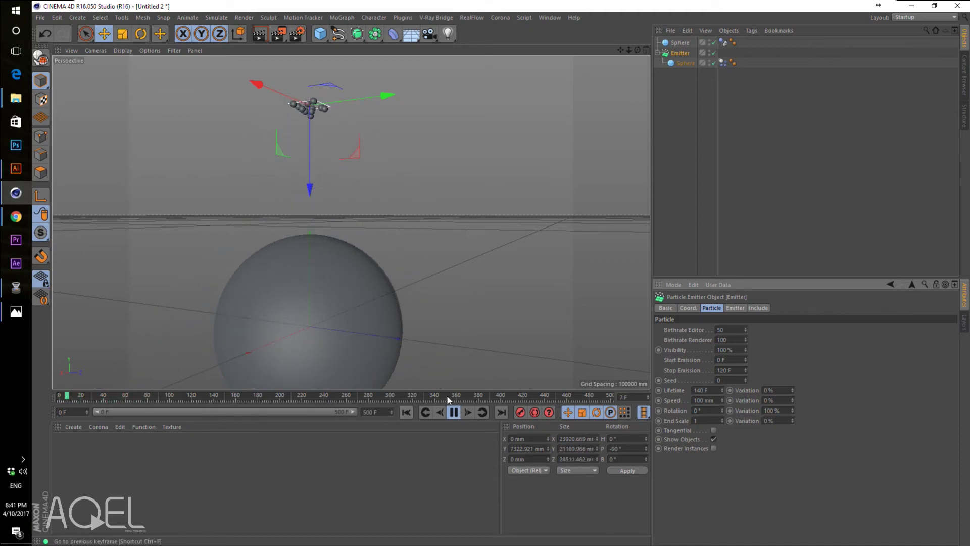
- Set particle Rotation to 19°, undoing a stray change, and replay from frame 0
click(724, 406)
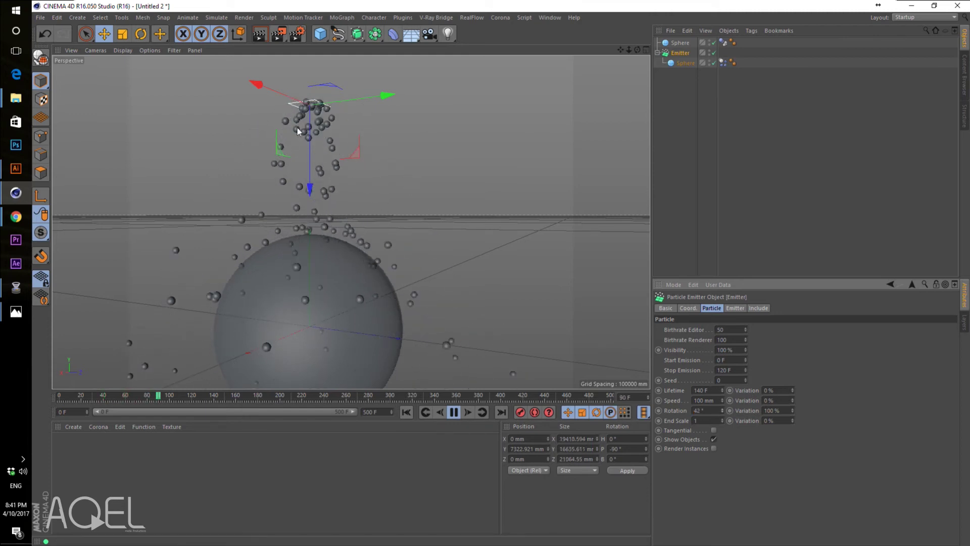
key(ctrl+z)
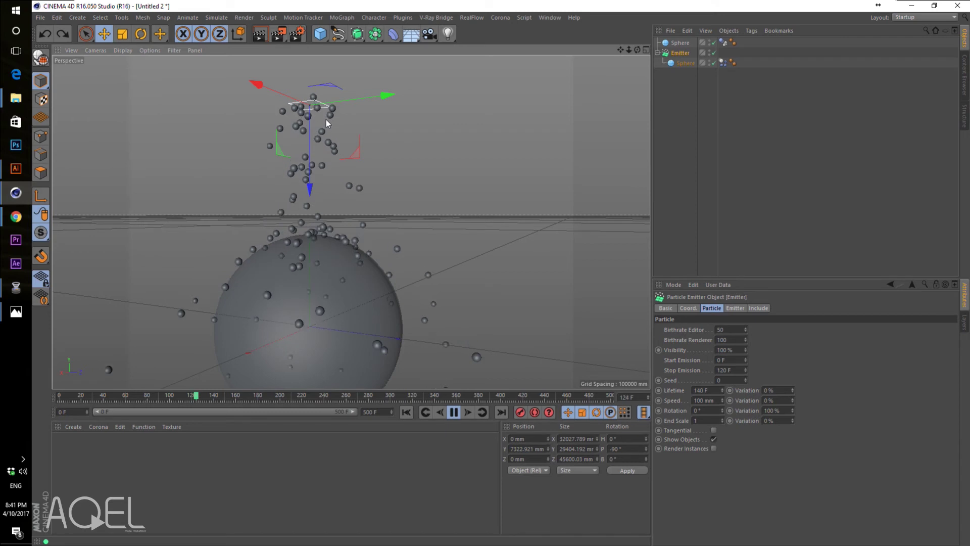
click(453, 412)
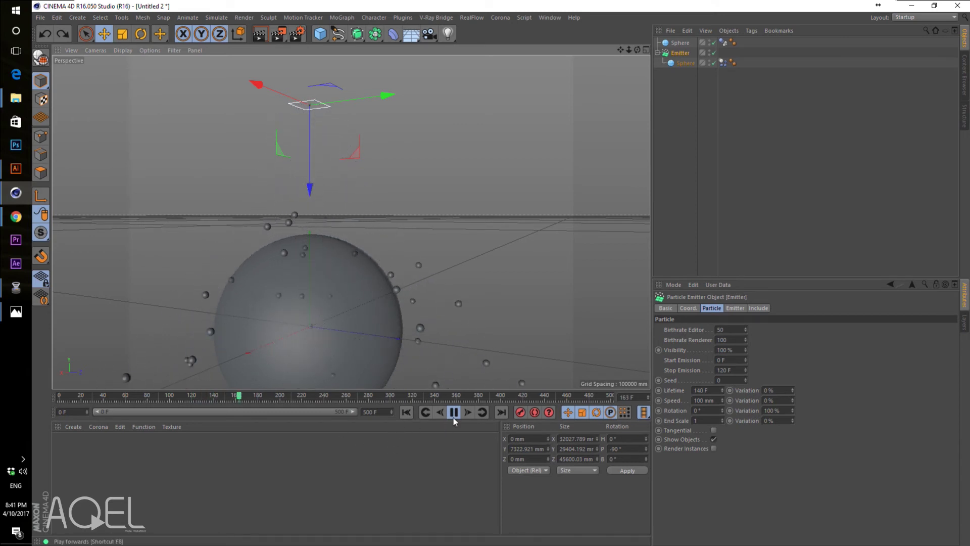
click(722, 412)
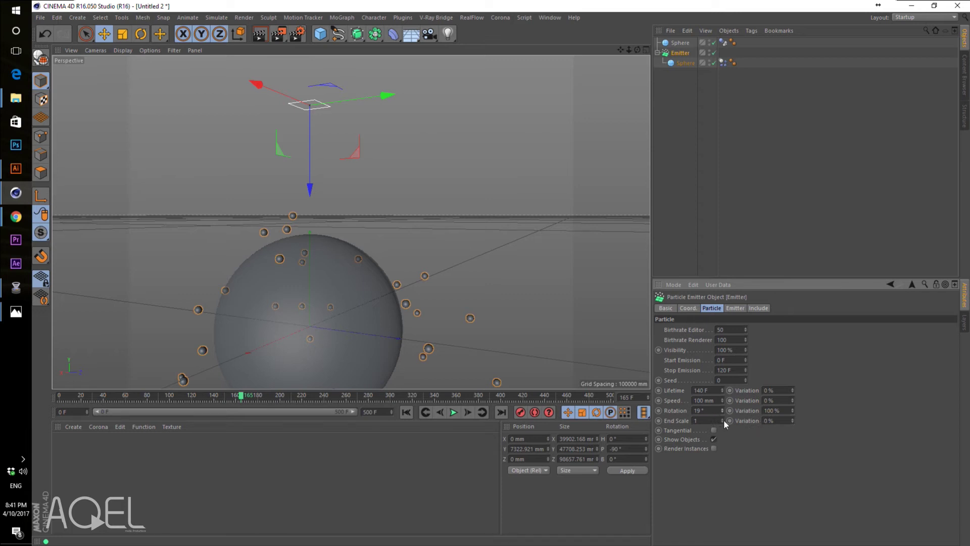
click(407, 412)
click(455, 414)
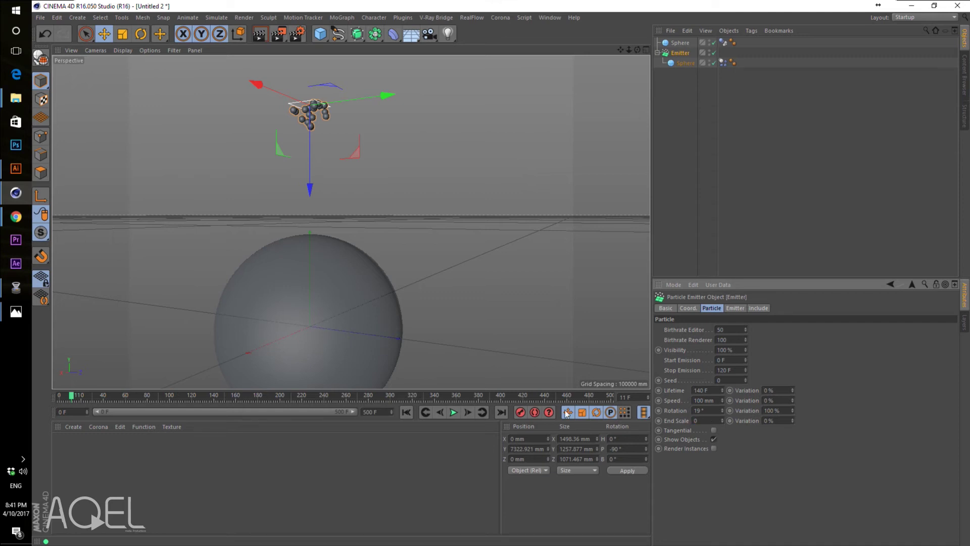
- Set particle End Scale to 0.01 and replay from the first frame
text(0)
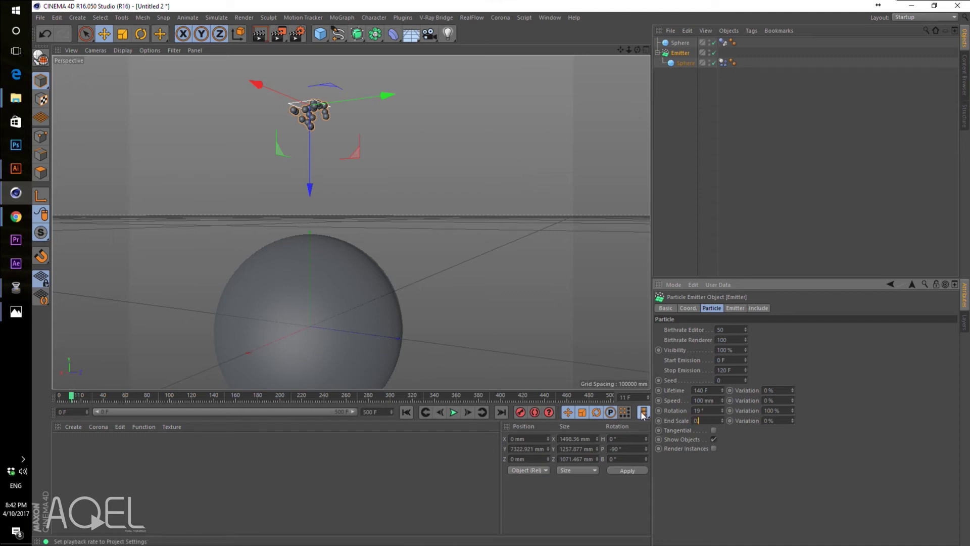
click(454, 412)
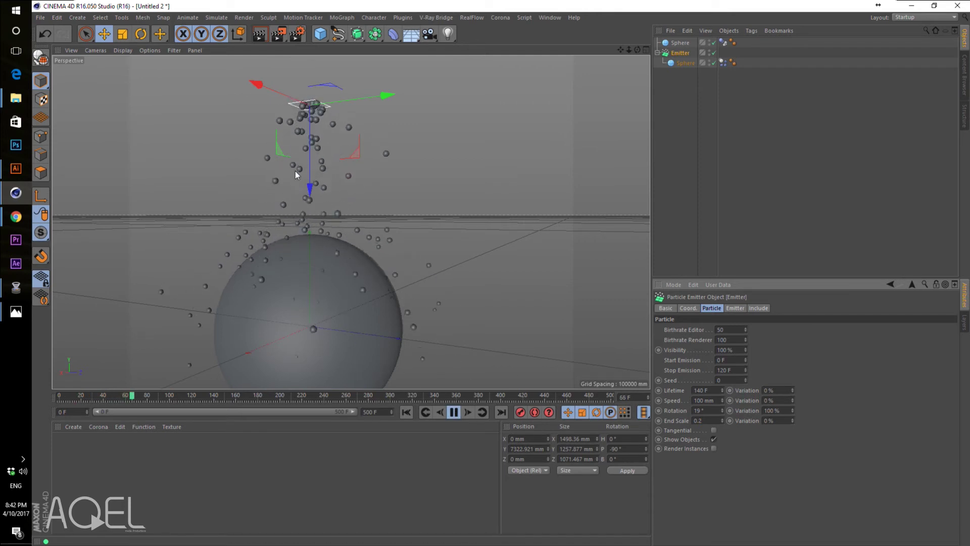
double_click(698, 421)
text(0)
key(Return)
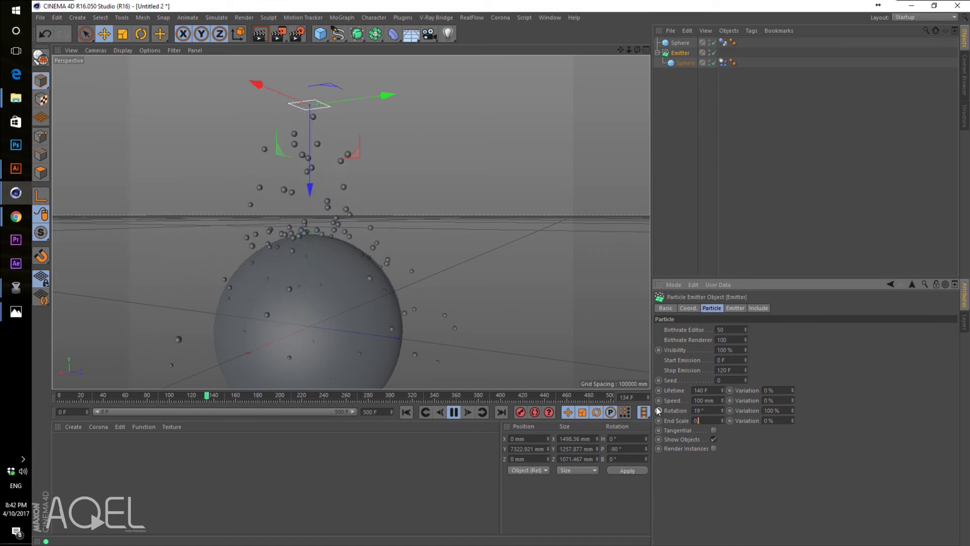
text(.01)
key(Return)
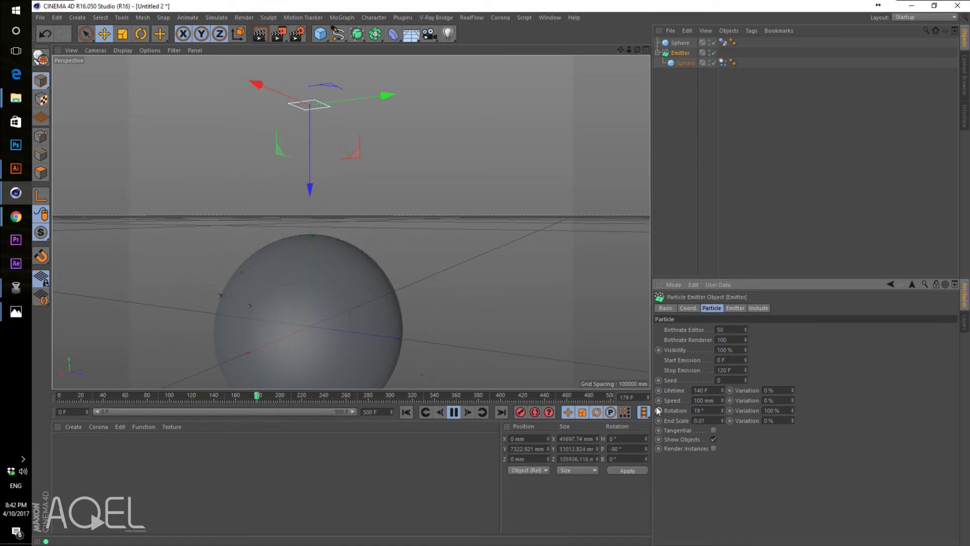
click(407, 412)
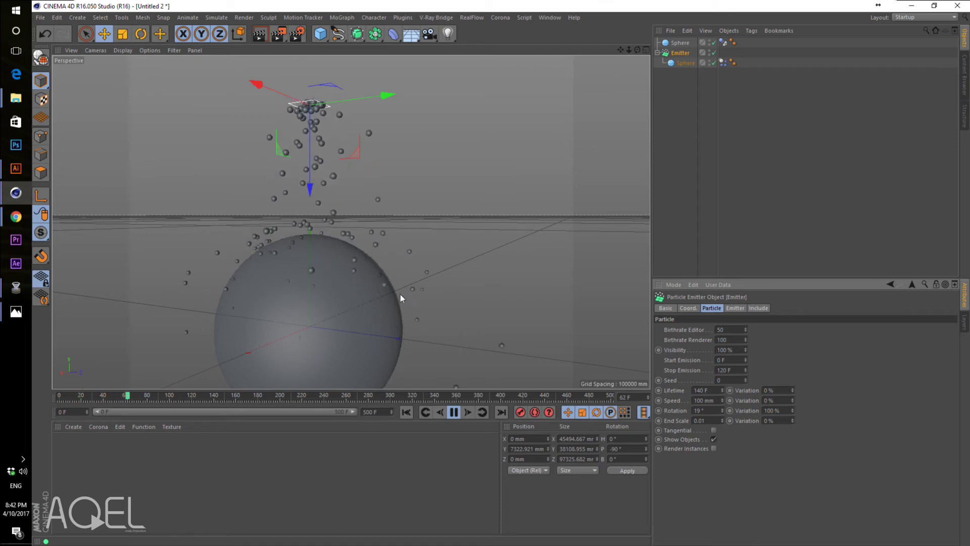
- Zoom in to watch particles shrink, adjust lifetime variation, and show the Emitter settings
alt+right_drag(316, 263, 454, 328)
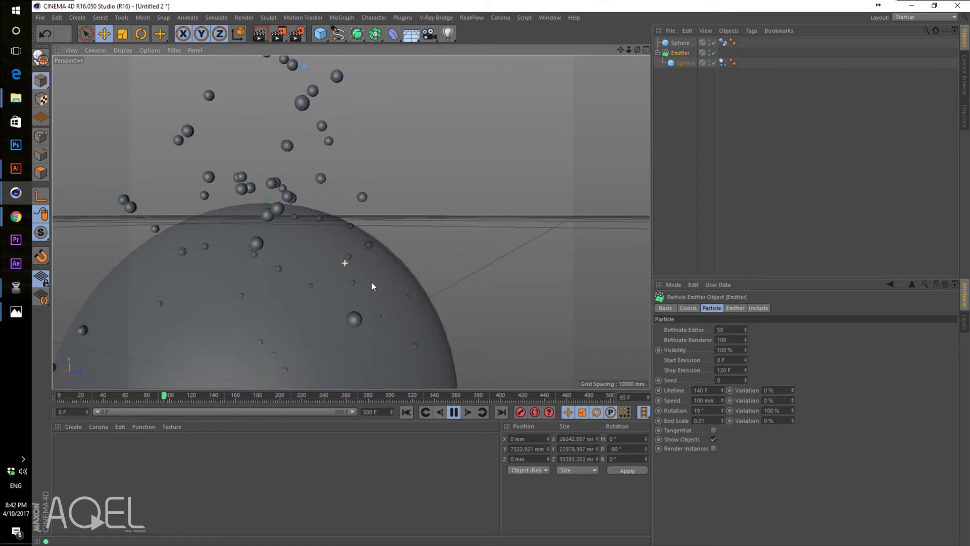
scroll(453, 329, down, 5)
scroll(599, 99, down, 1)
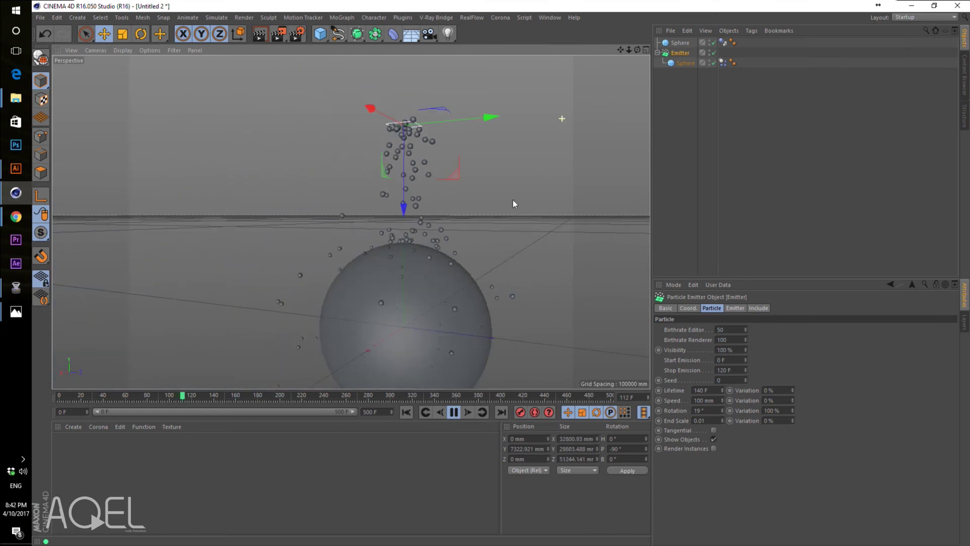
drag(620, 49, 564, 20)
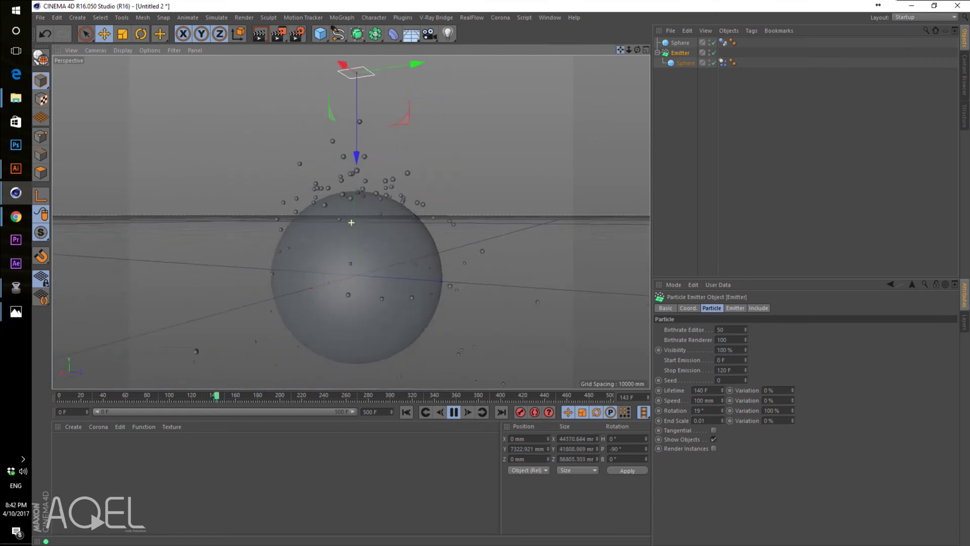
scroll(351, 227, up, 1)
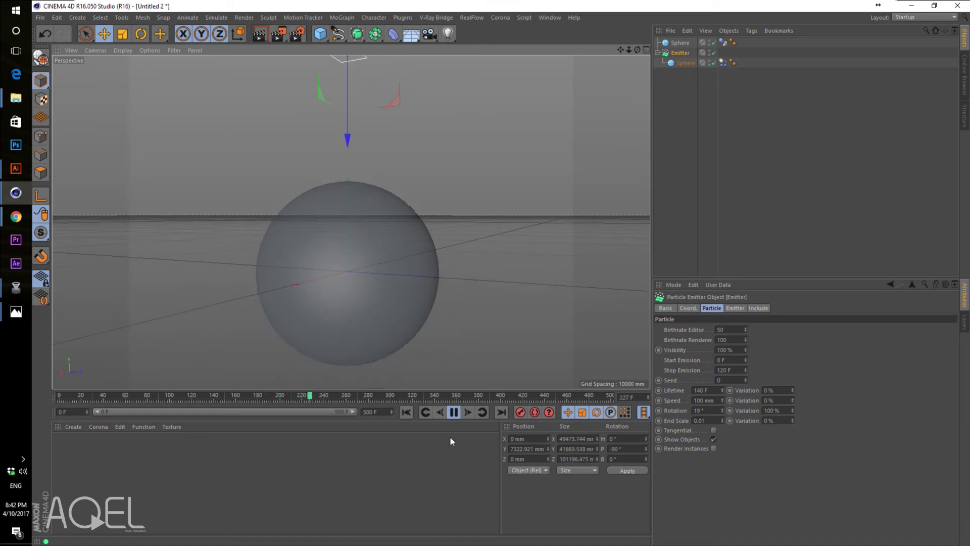
click(405, 411)
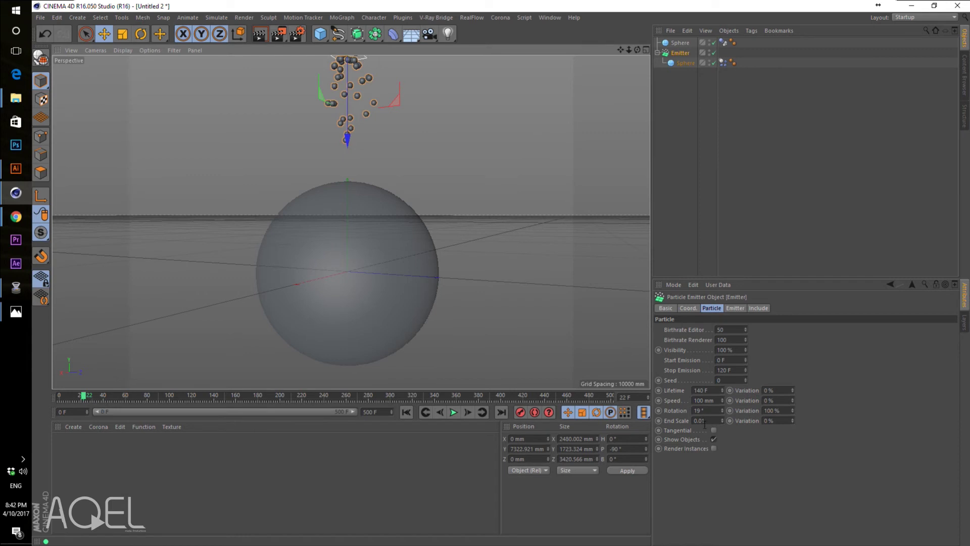
drag(792, 391, 791, 377)
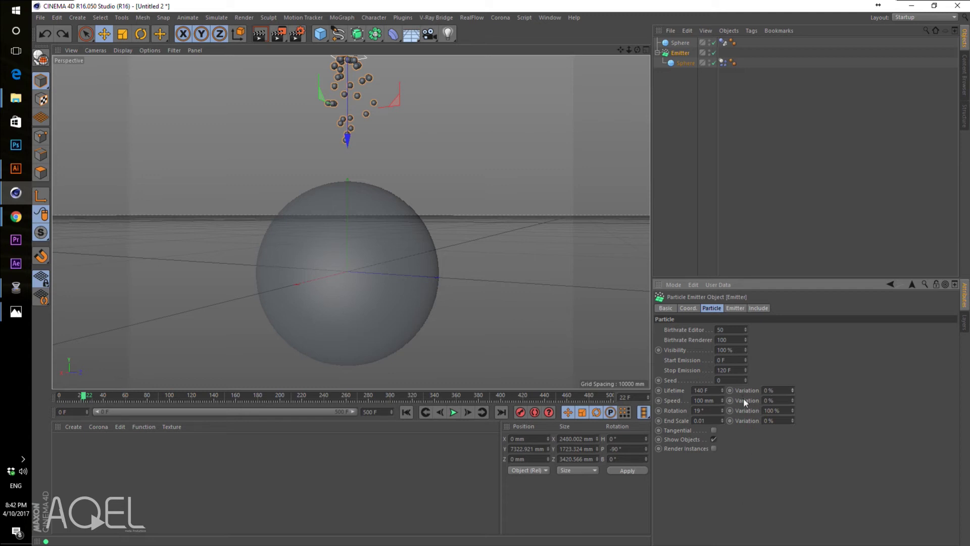
click(739, 309)
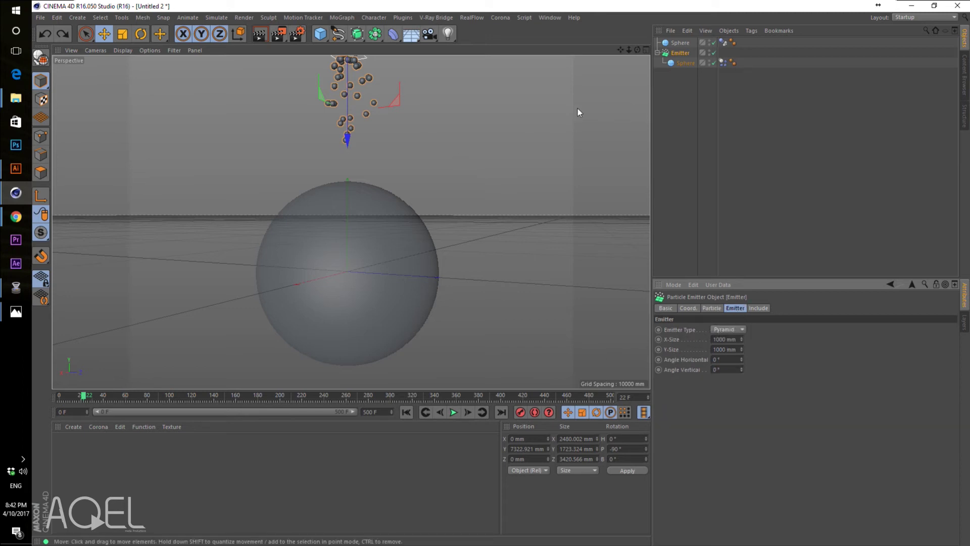
- Enlarge the emitter to 3688 × 3287 mm and replay to watch the wider spread
drag(620, 50, 352, 222)
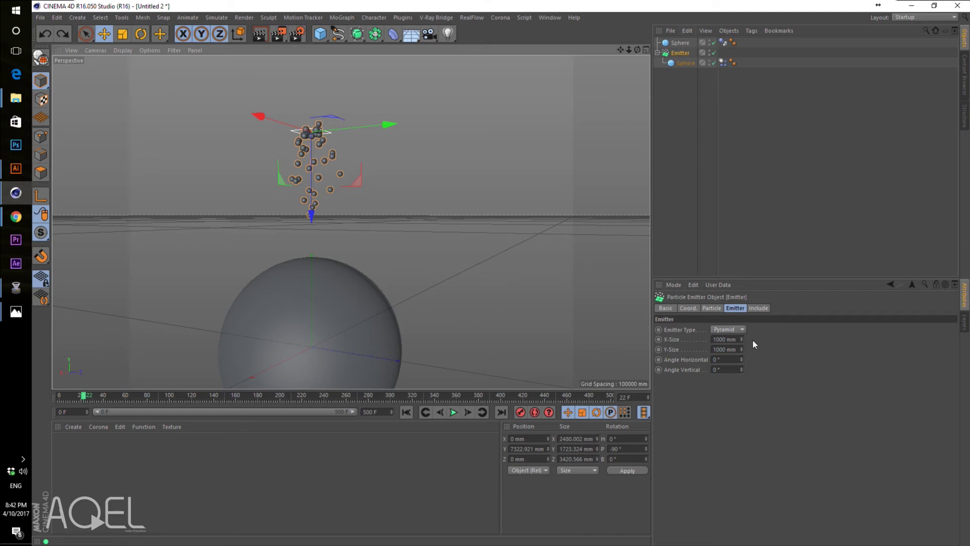
drag(741, 340, 745, 346)
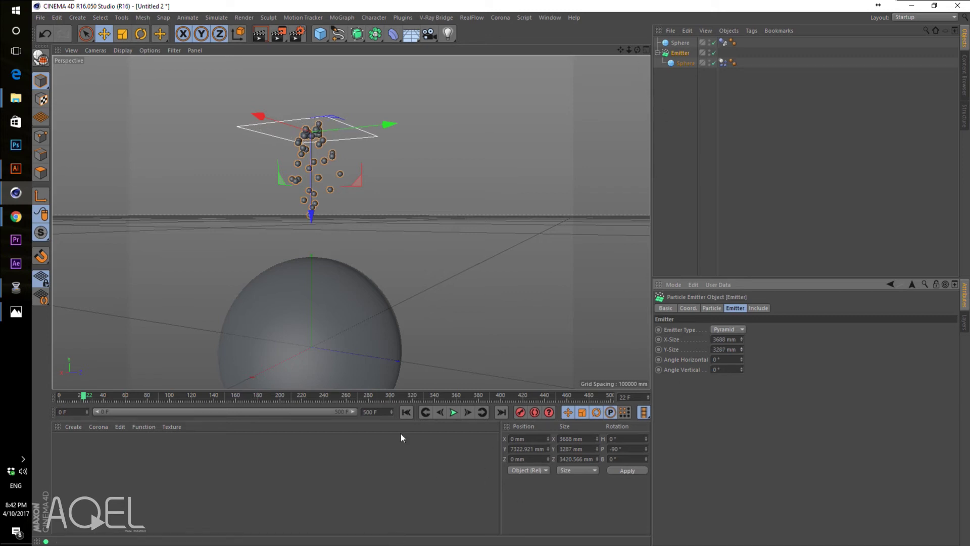
click(407, 412)
click(453, 412)
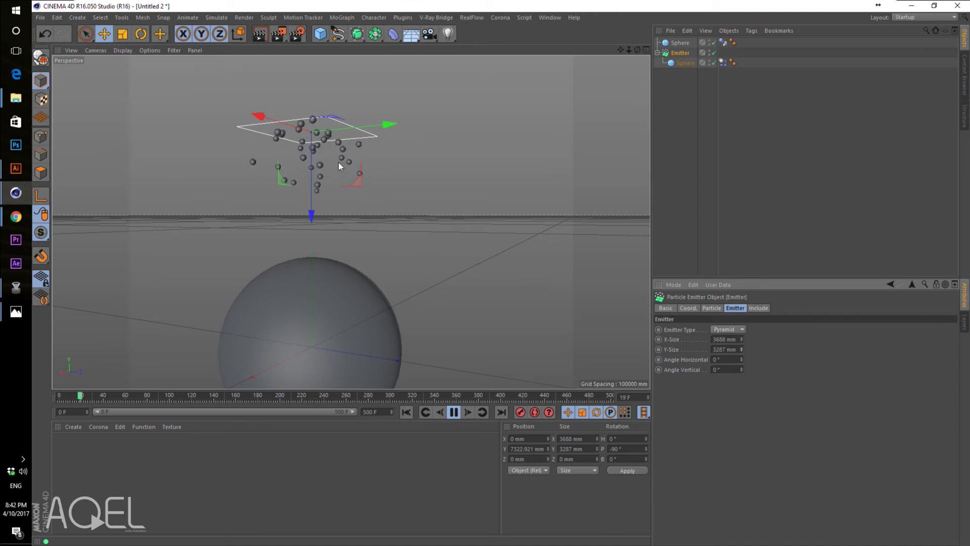
drag(637, 49, 596, 70)
drag(350, 222, 233, 195)
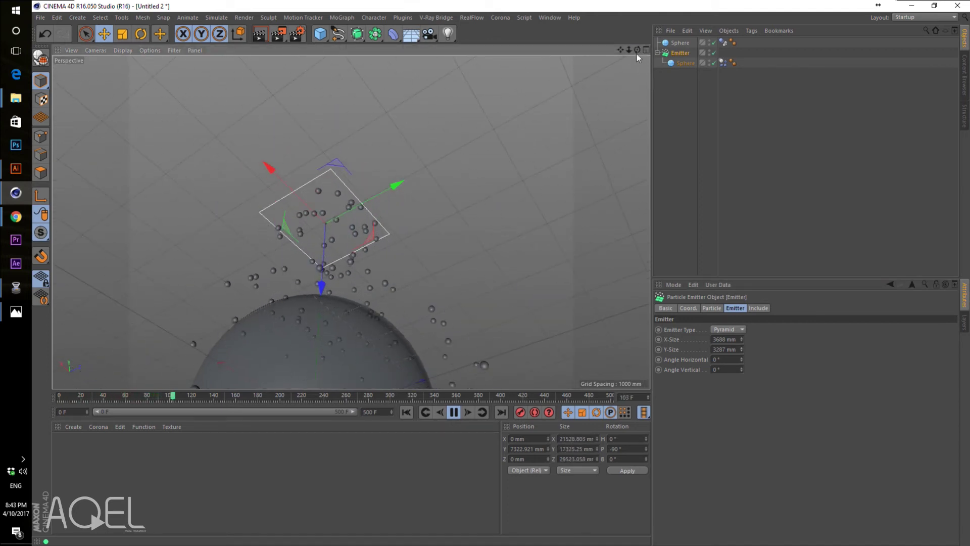
- Set the emitter X-Size and Y-Size to 100 mm and replay to test
click(724, 339)
text(100)
click(718, 360)
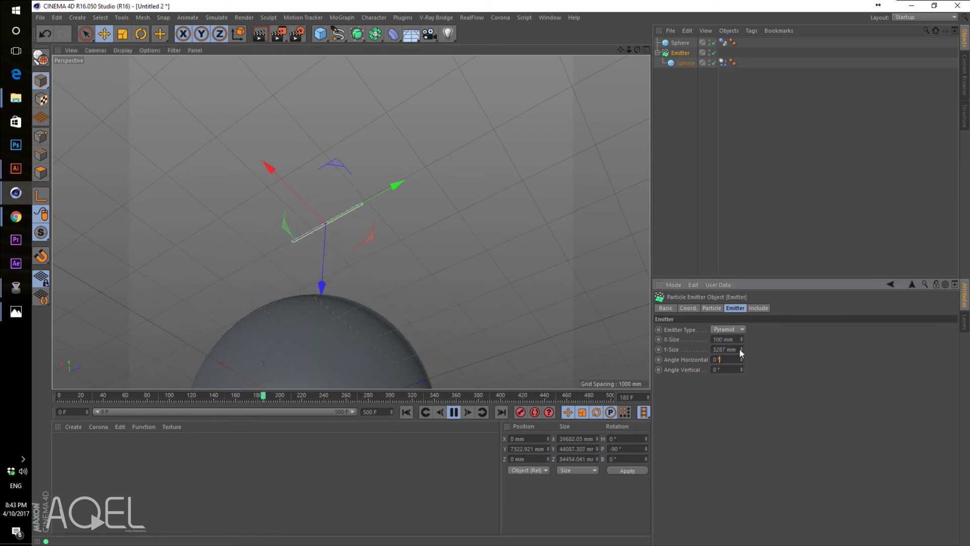
text(100)
key(Return)
click(406, 412)
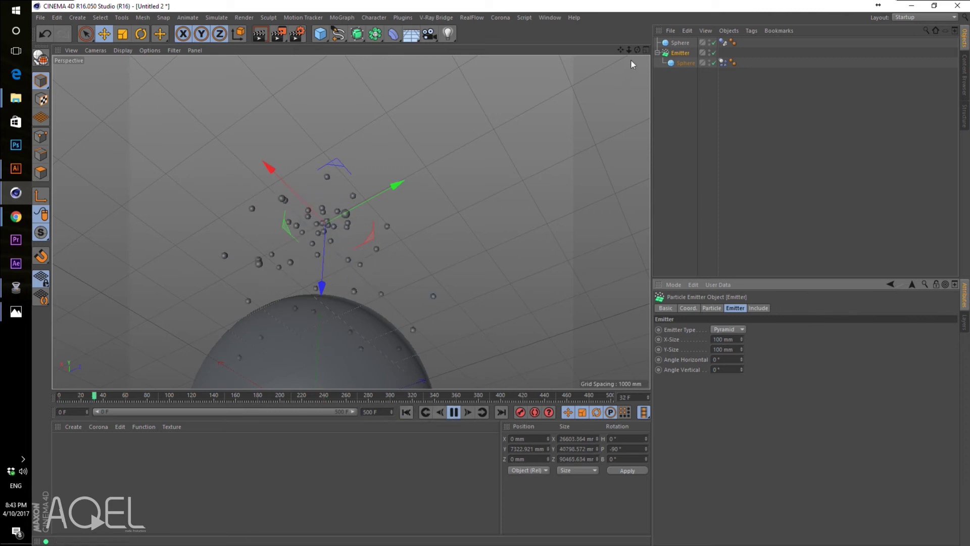
scroll(350, 222, down, 5)
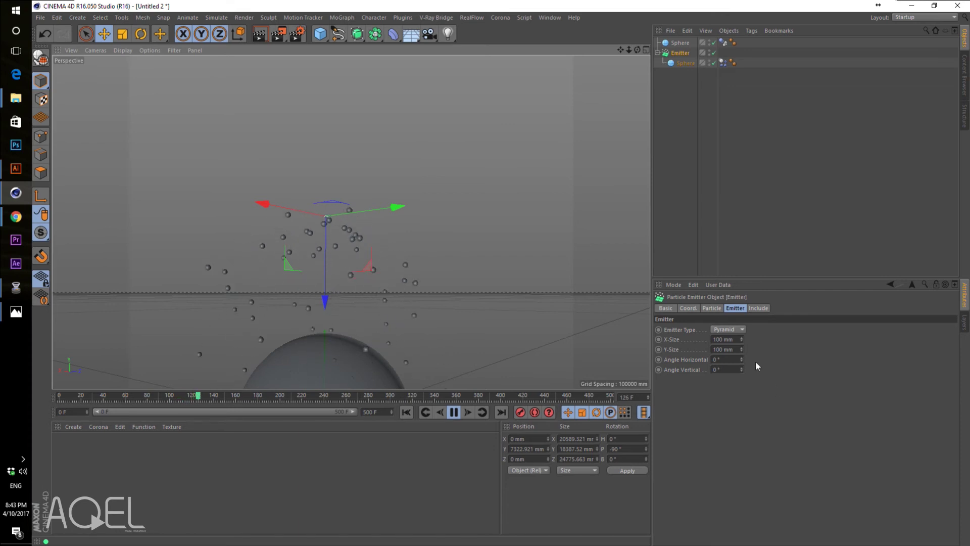
- Change the emitter size to 5000 mm and replay the simulation
double_click(723, 339)
text(500)
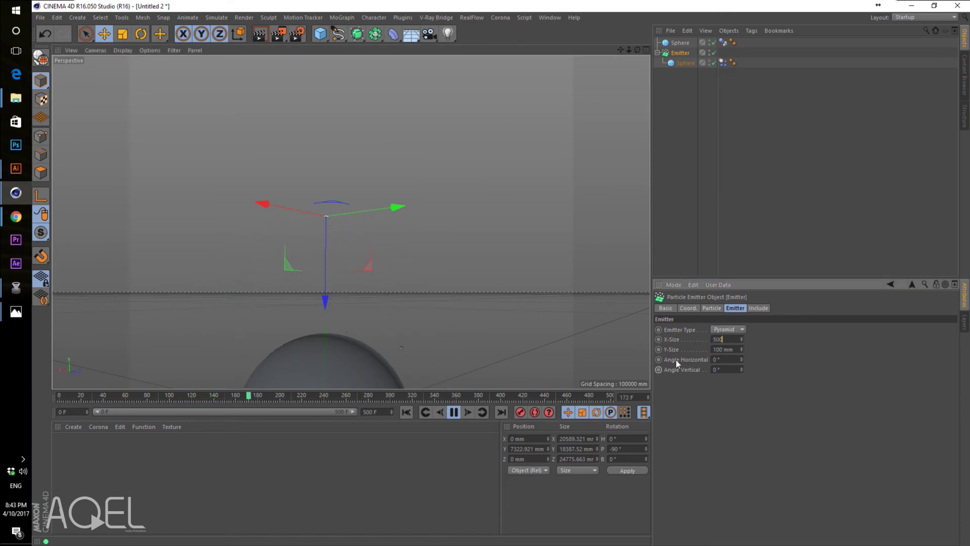
text(5000)
key(Return)
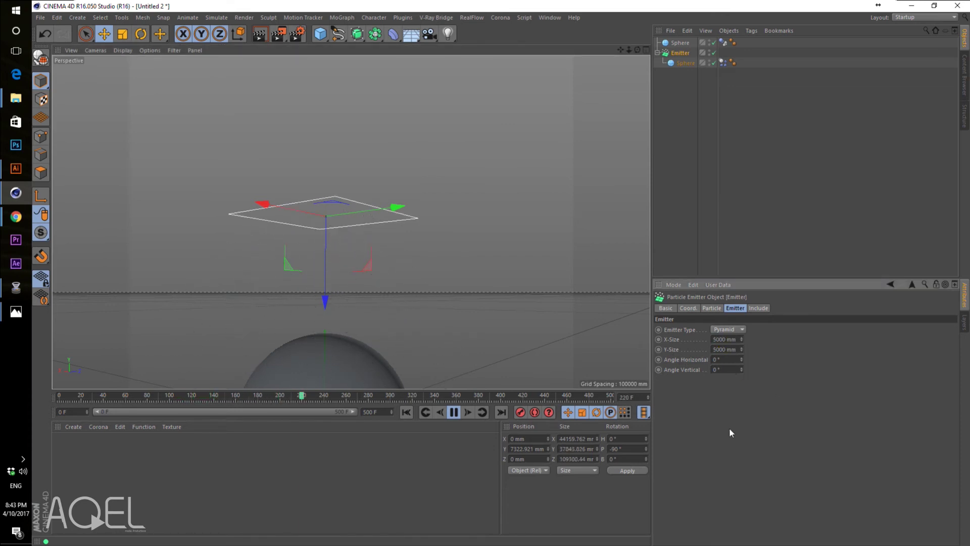
click(406, 412)
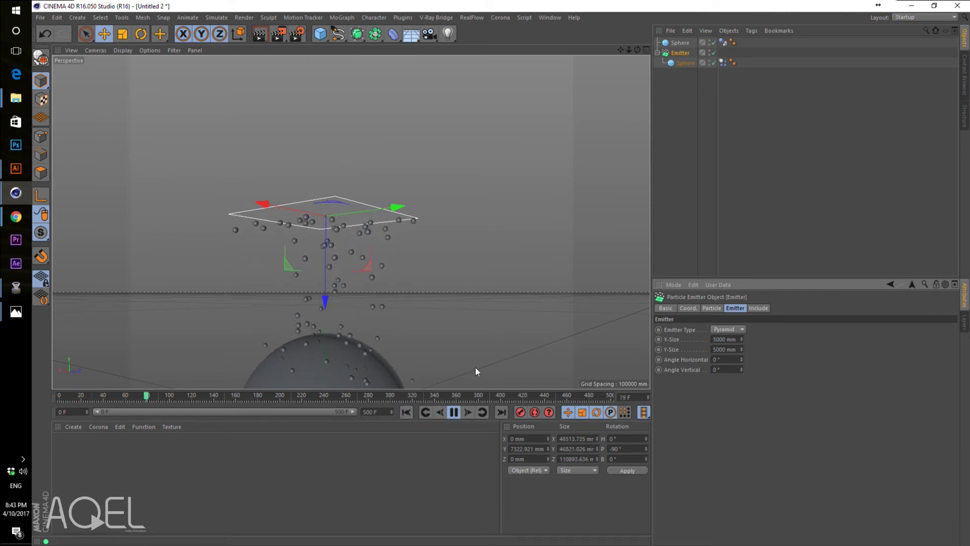
click(454, 412)
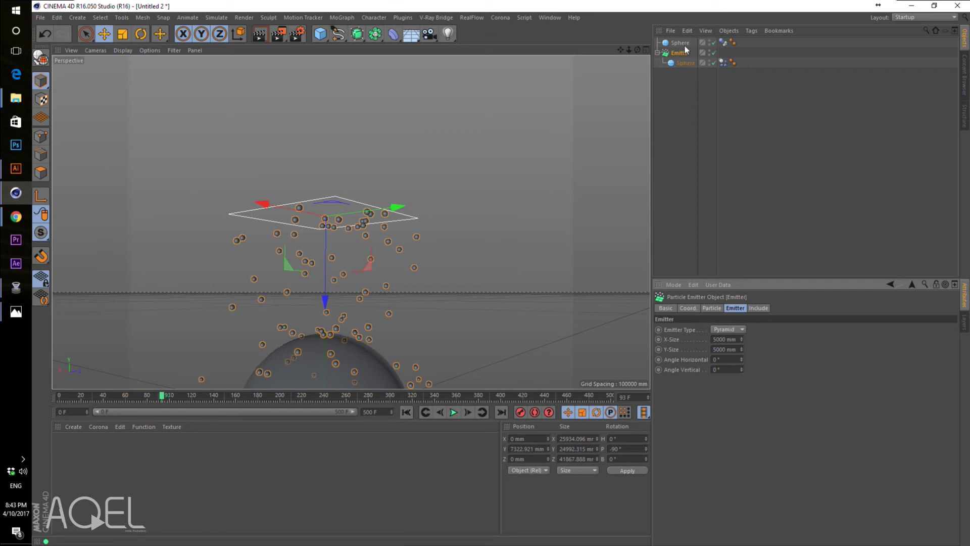
- Scale the emitted particle sphere down to 98.56 mm, replay, and render a test frame
click(279, 95)
click(121, 34)
drag(362, 265, 76, 249)
click(406, 412)
click(453, 412)
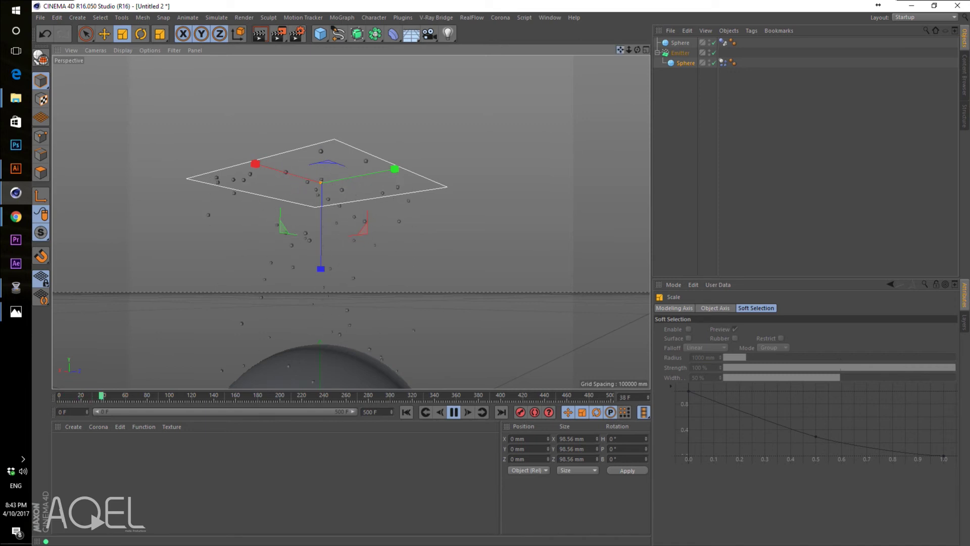
drag(620, 50, 611, 46)
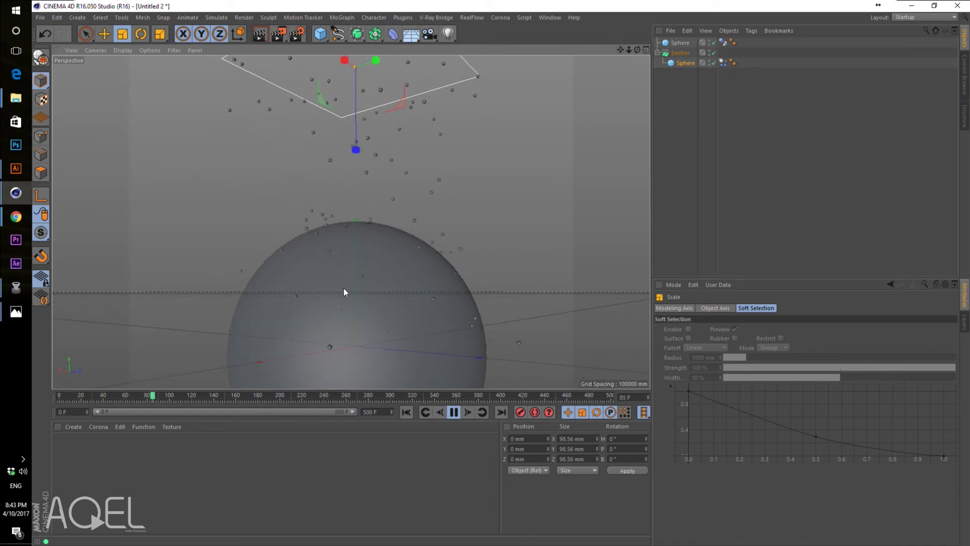
click(454, 412)
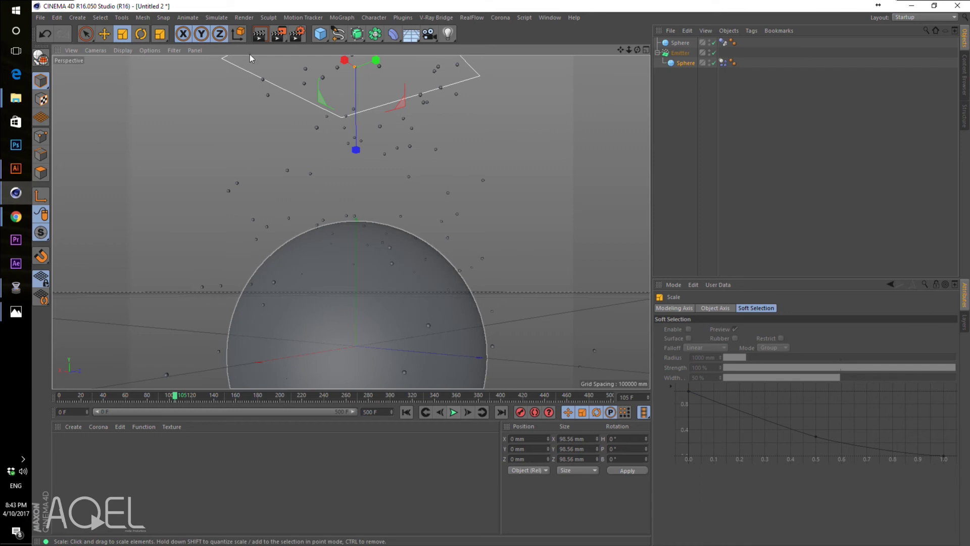
click(277, 38)
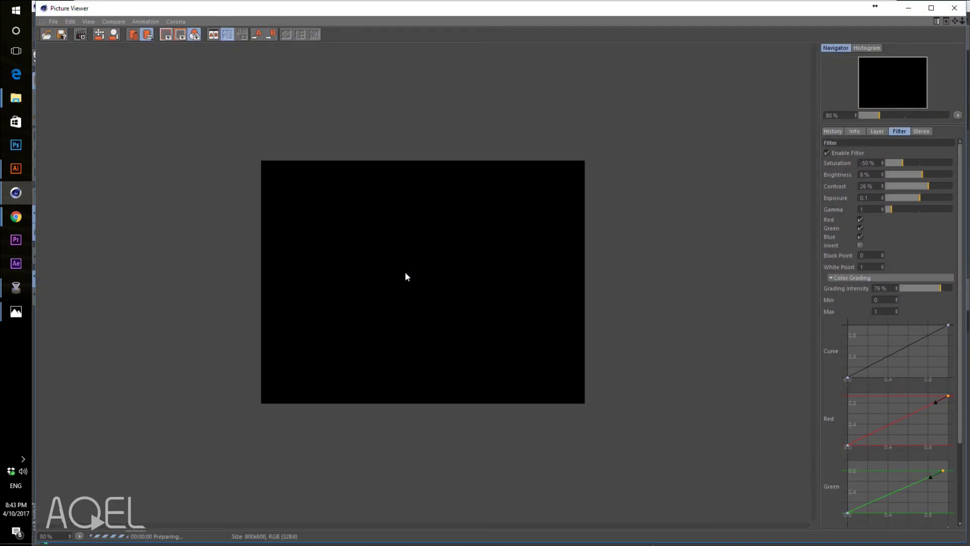
- Zoom around the test render in the Picture Viewer, then close it
scroll(470, 277, up, 2)
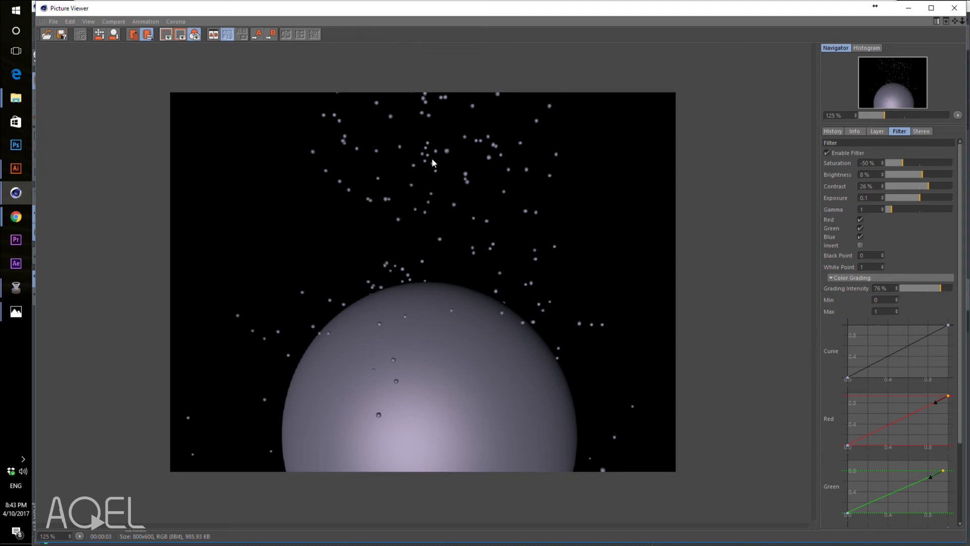
scroll(418, 245, down, 1)
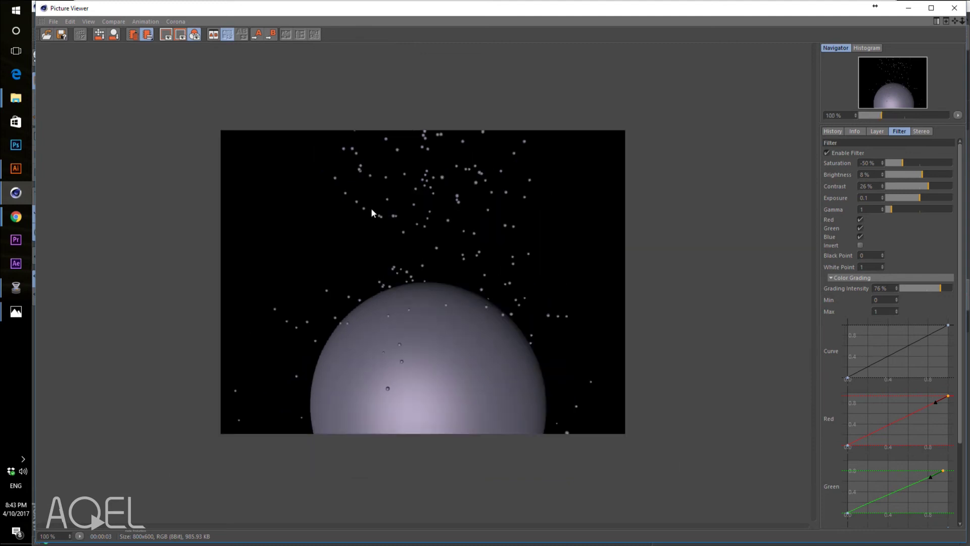
click(955, 7)
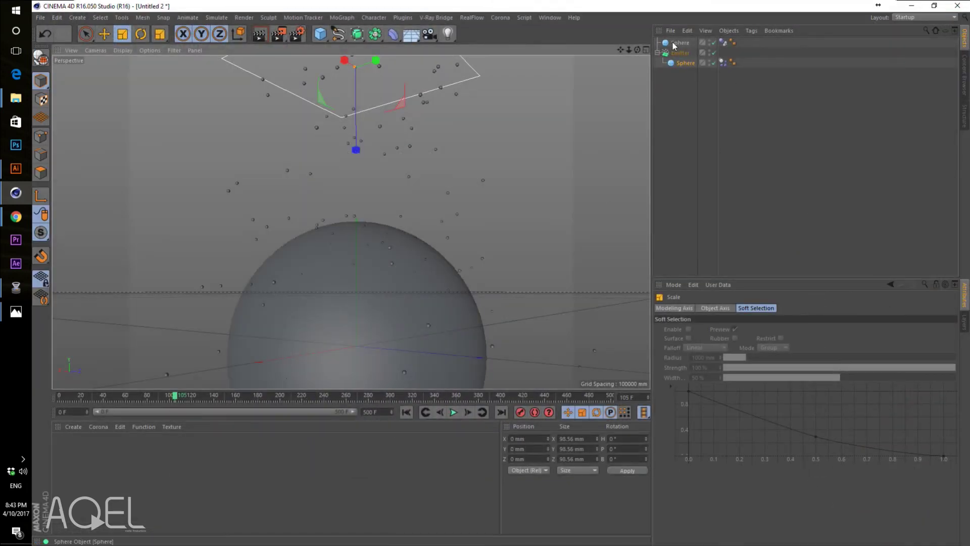
- Select the emitter, widen its horizontal angle, and replay the animation
click(678, 53)
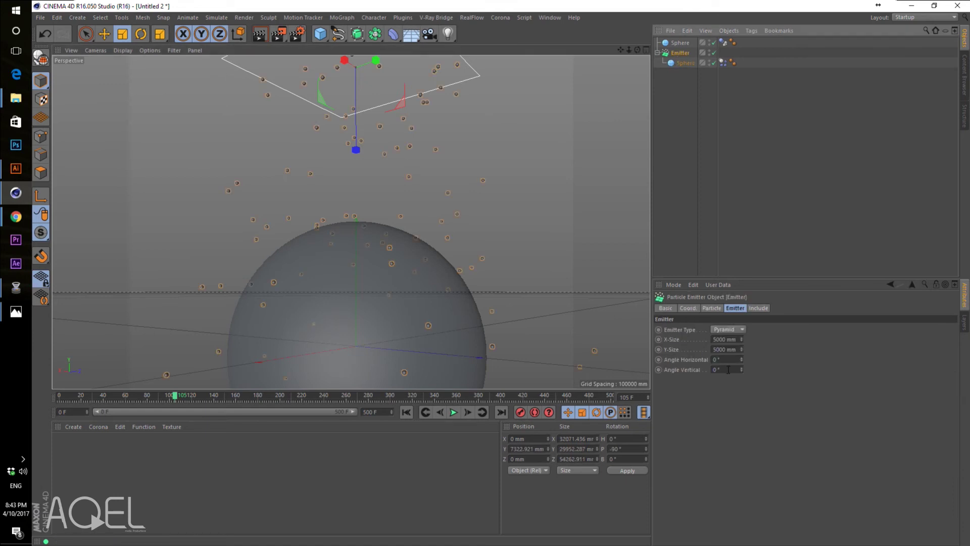
click(742, 358)
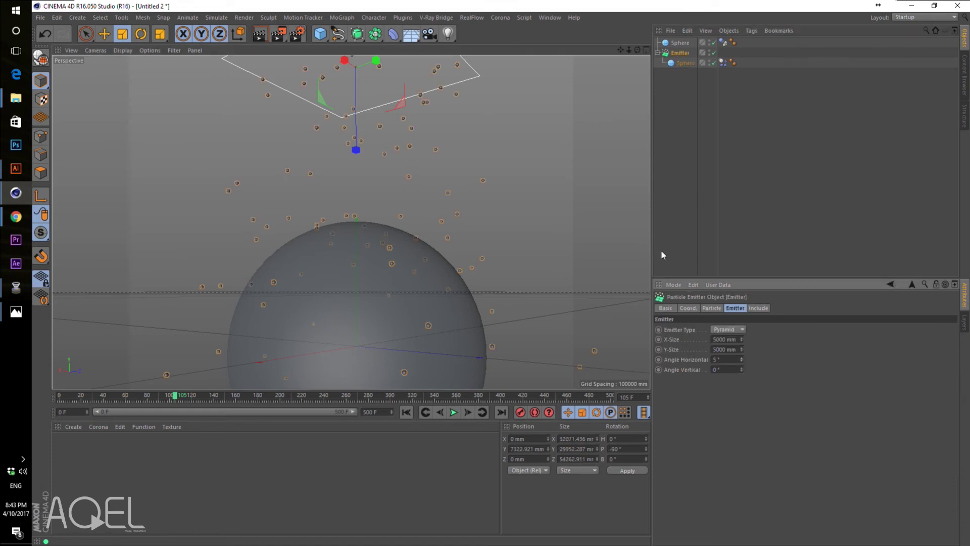
drag(624, 55, 632, 66)
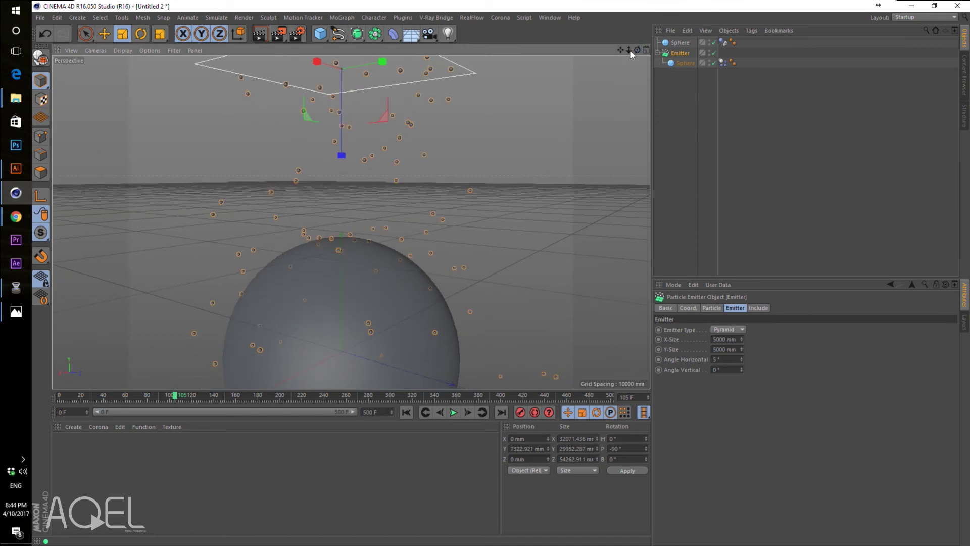
drag(351, 222, 264, 226)
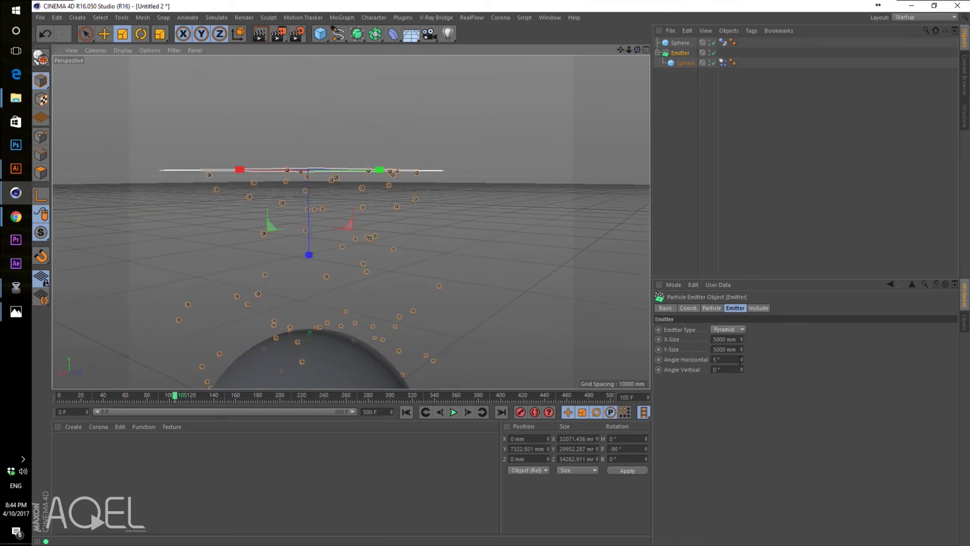
drag(741, 359, 741, 347)
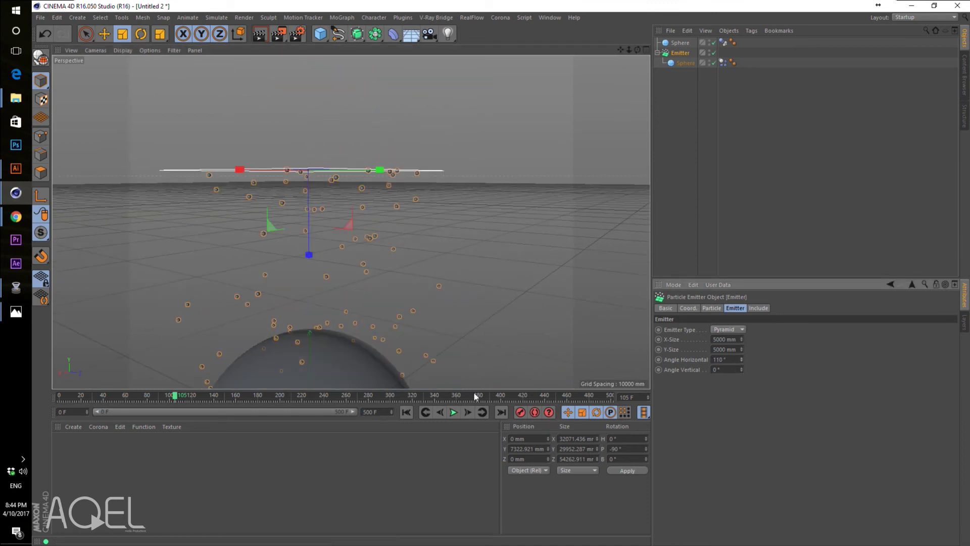
click(407, 412)
click(453, 412)
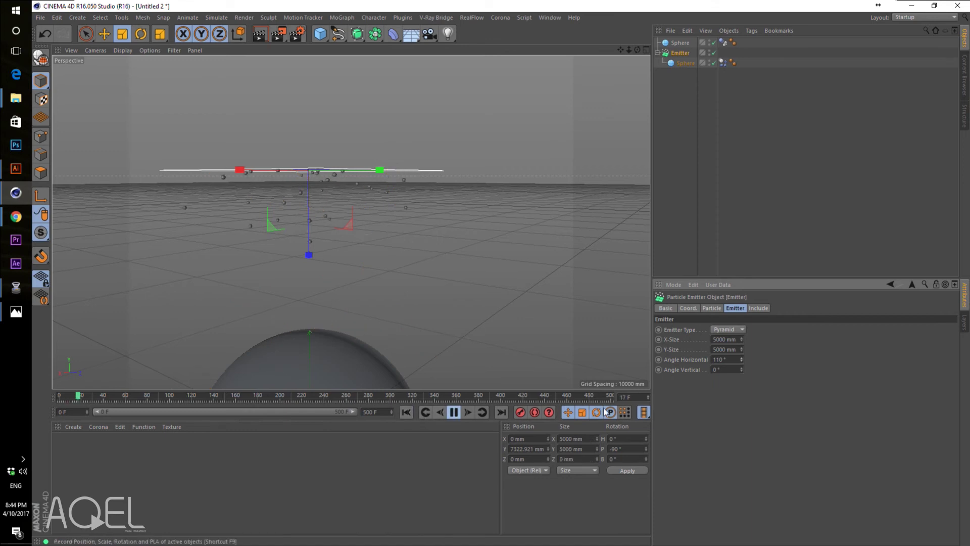
- Set Angle Horizontal to 125° and open Angle Vertical to 180°
drag(638, 49, 351, 221)
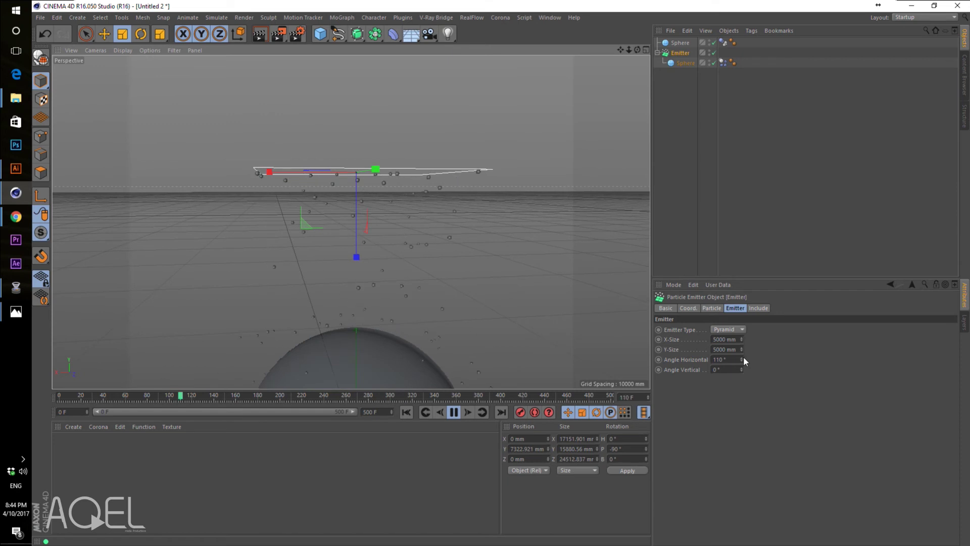
drag(742, 360, 739, 368)
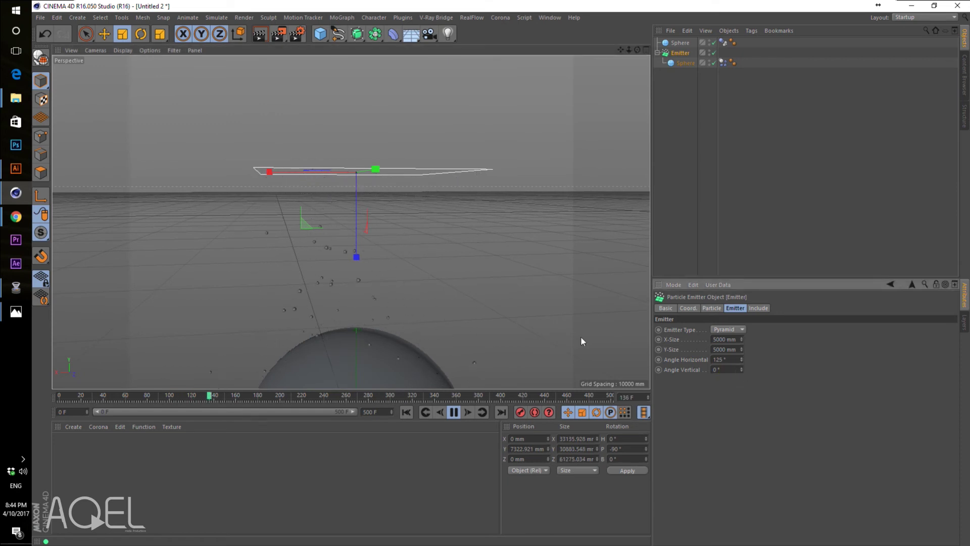
click(407, 412)
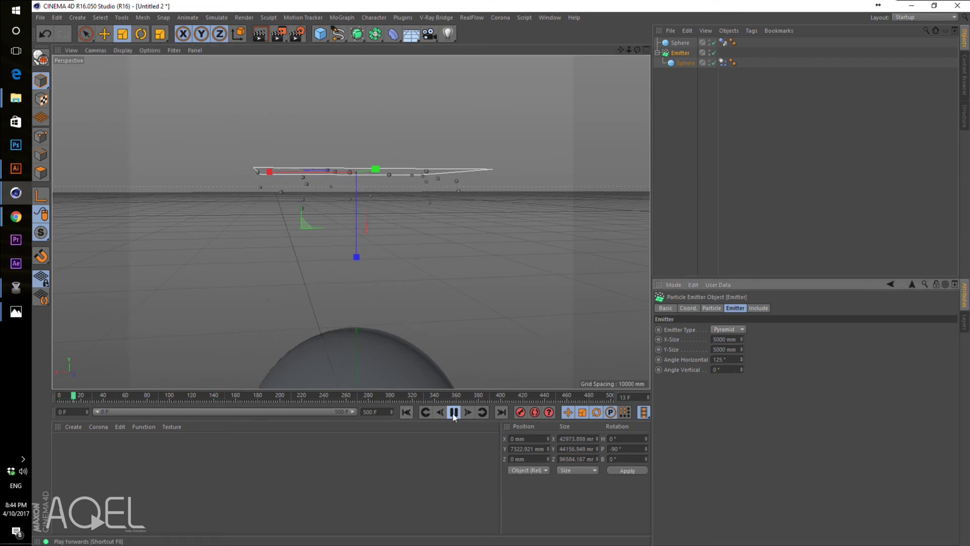
drag(629, 49, 638, 50)
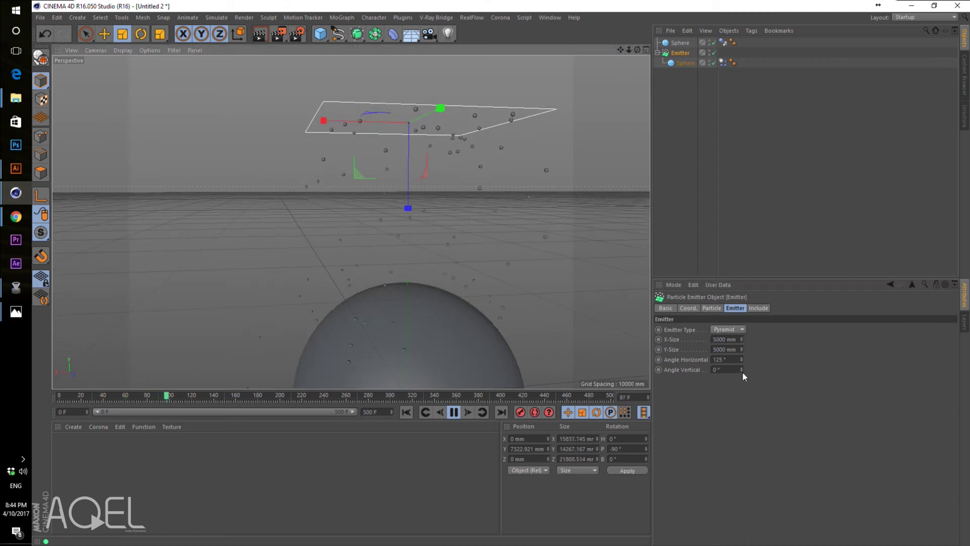
drag(742, 371, 739, 386)
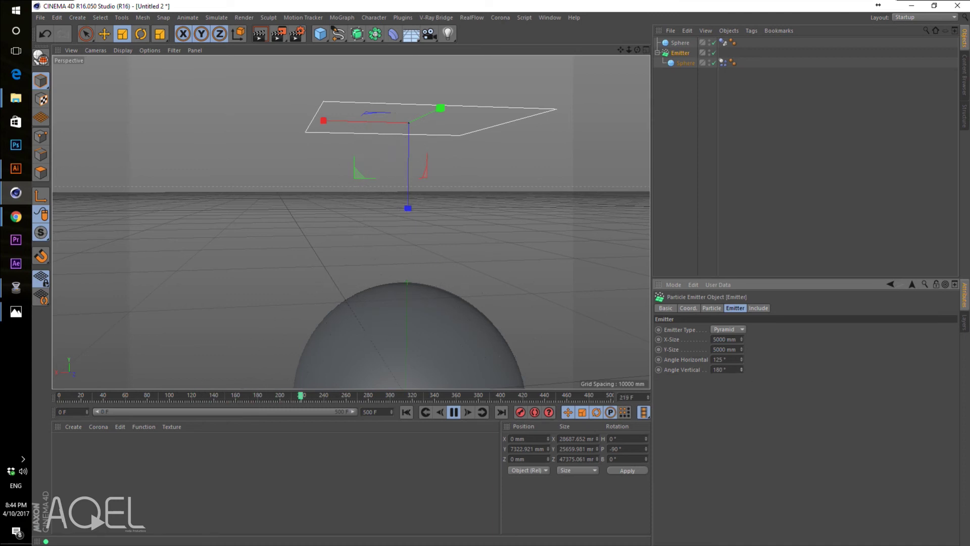
- Reset the emitter's Angle Horizontal and Angle Vertical to 0° and replay
click(406, 412)
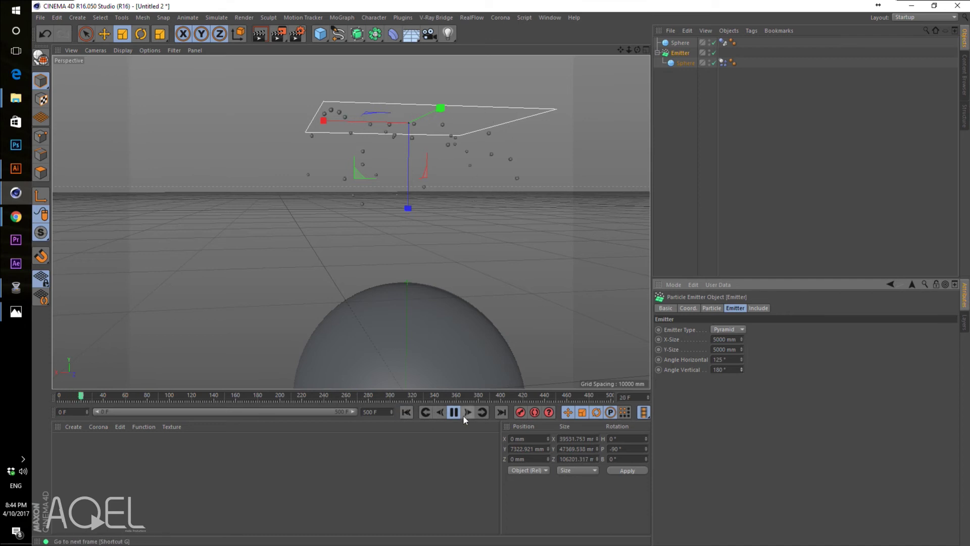
drag(637, 50, 351, 222)
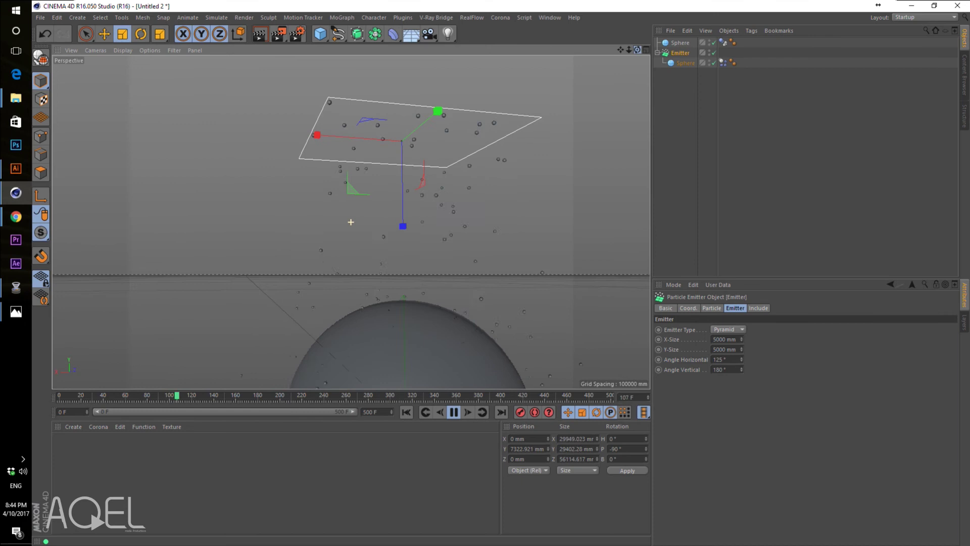
drag(351, 222, 351, 222)
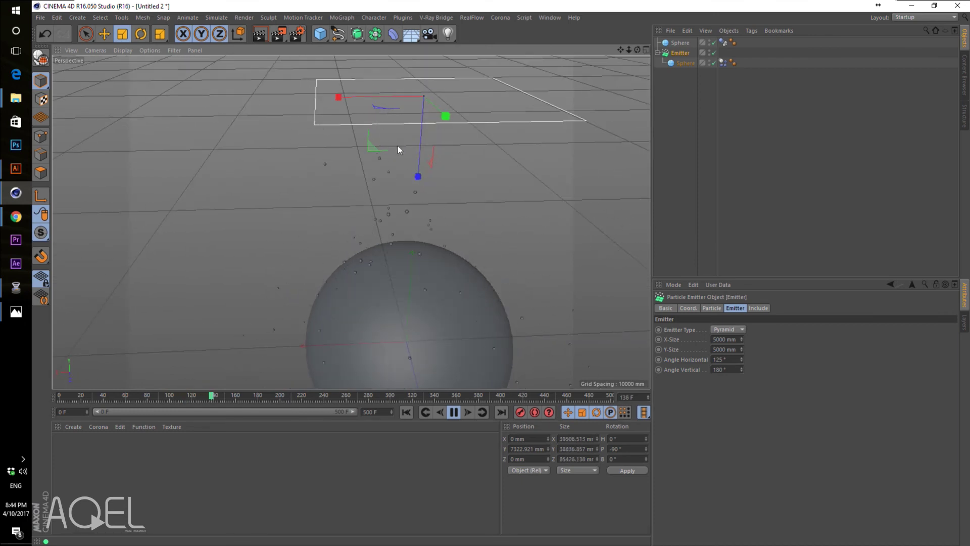
double_click(734, 359)
text(0)
key(Tab)
text(0)
key(Return)
click(408, 411)
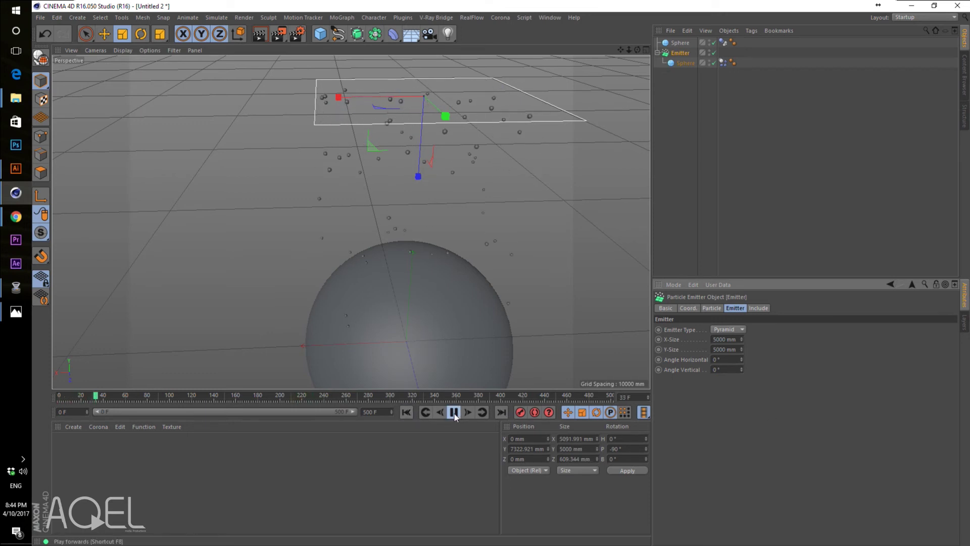
click(453, 413)
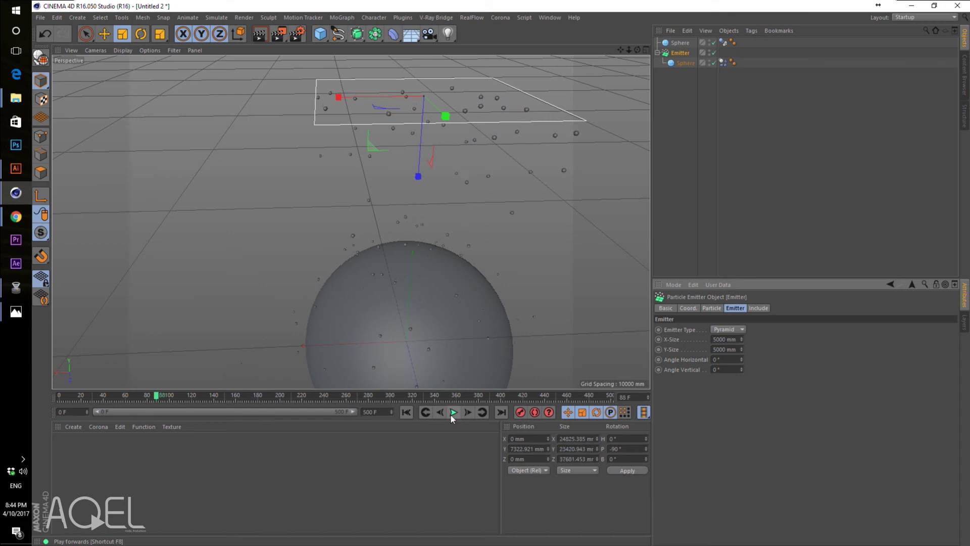
- Review the emitter's Include settings, collapse its children, and play the animation
click(758, 309)
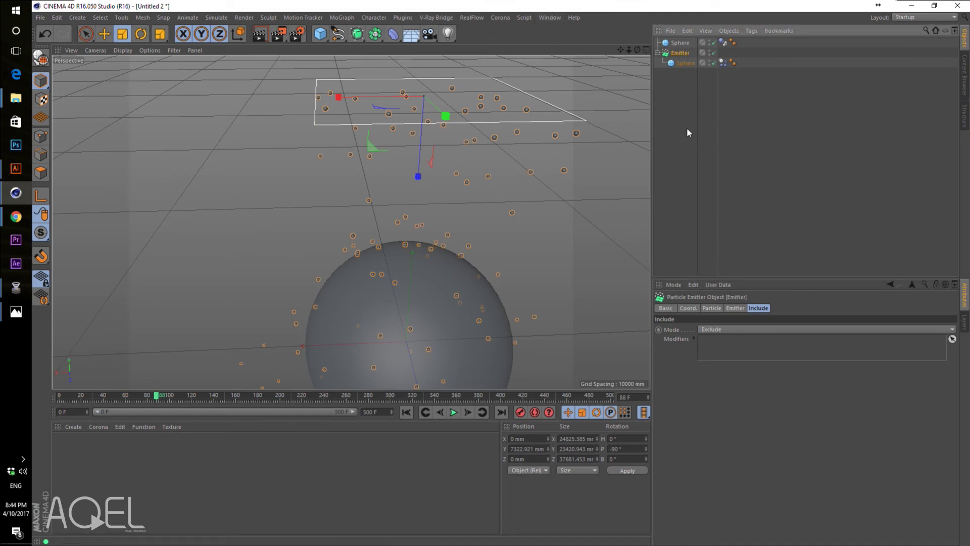
click(701, 182)
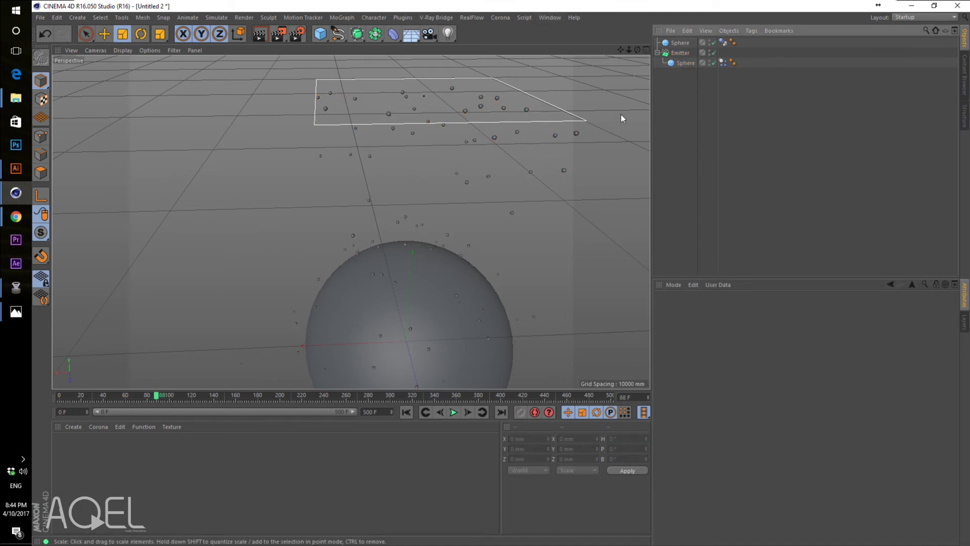
scroll(488, 236, down, 2)
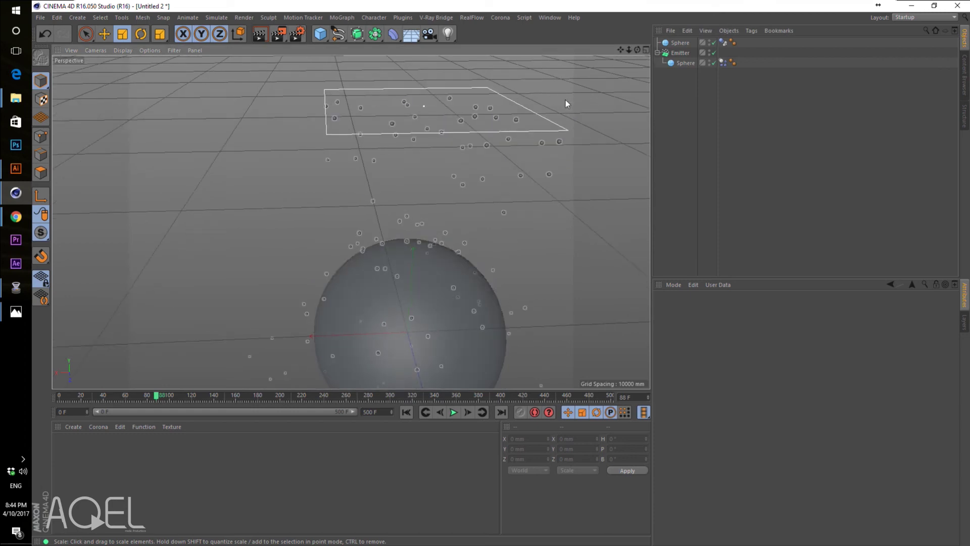
click(658, 53)
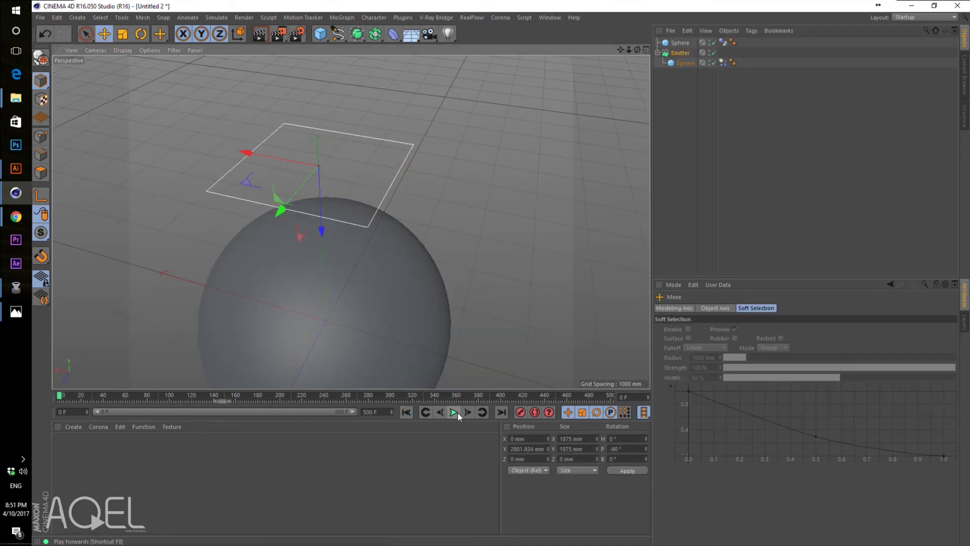
click(453, 413)
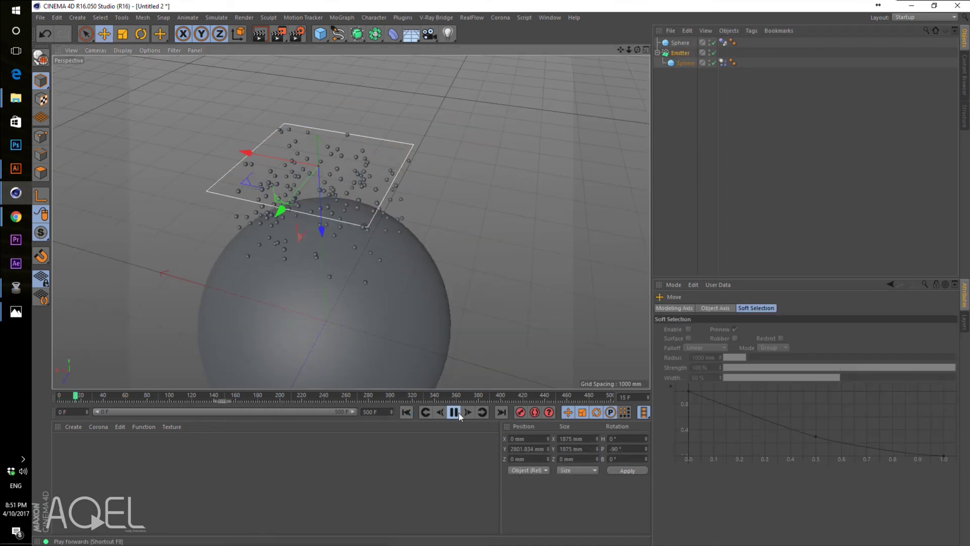
- Lower the emitter to Y 735.58 mm inside the big sphere, then select the sphere
click(453, 413)
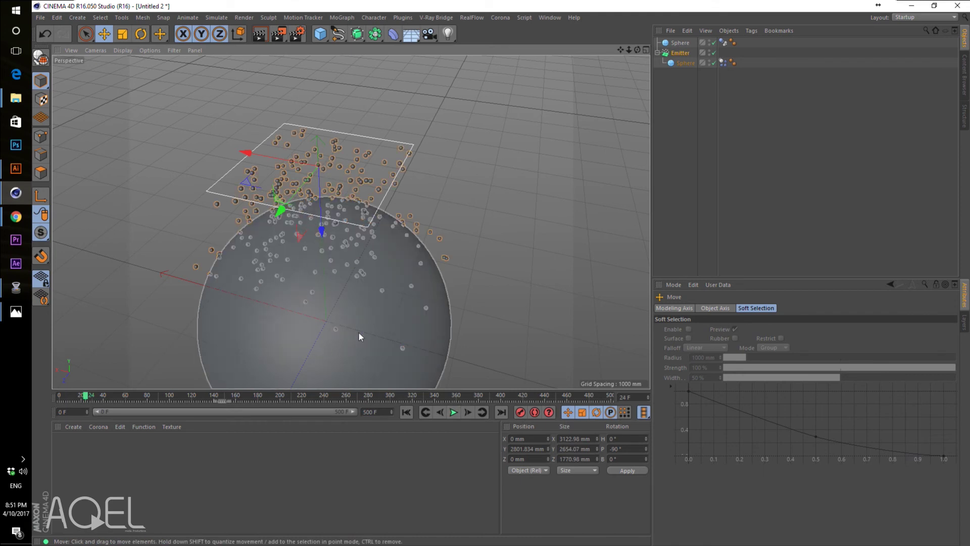
drag(620, 50, 370, 312)
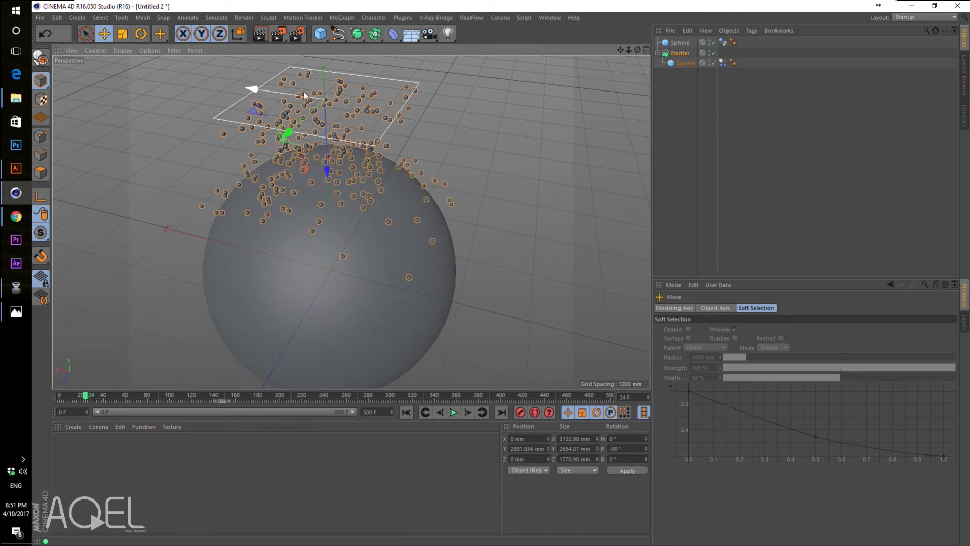
drag(327, 171, 322, 287)
mouse_move(638, 49)
mouse_down()
mouse_move(613, 76)
mouse_move(619, 56)
mouse_move(618, 65)
mouse_up()
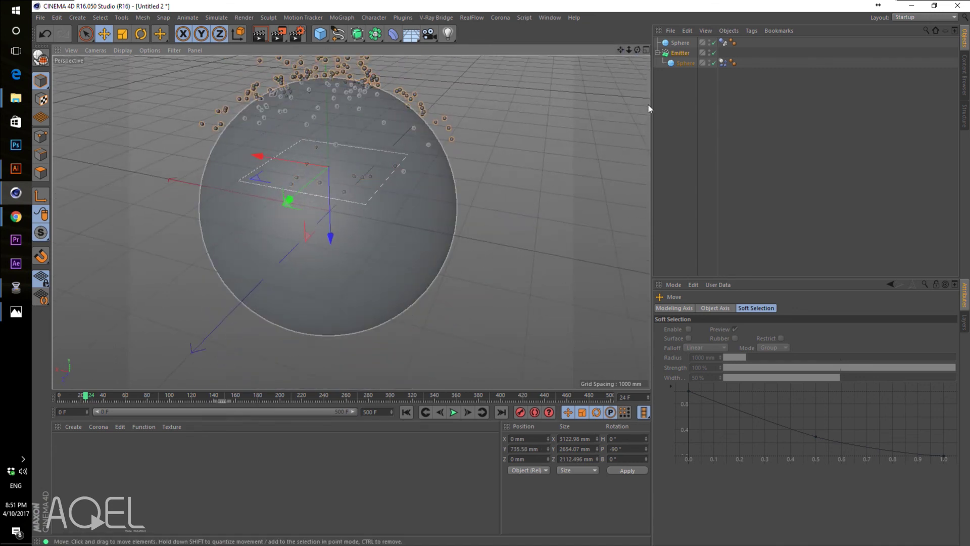
click(682, 53)
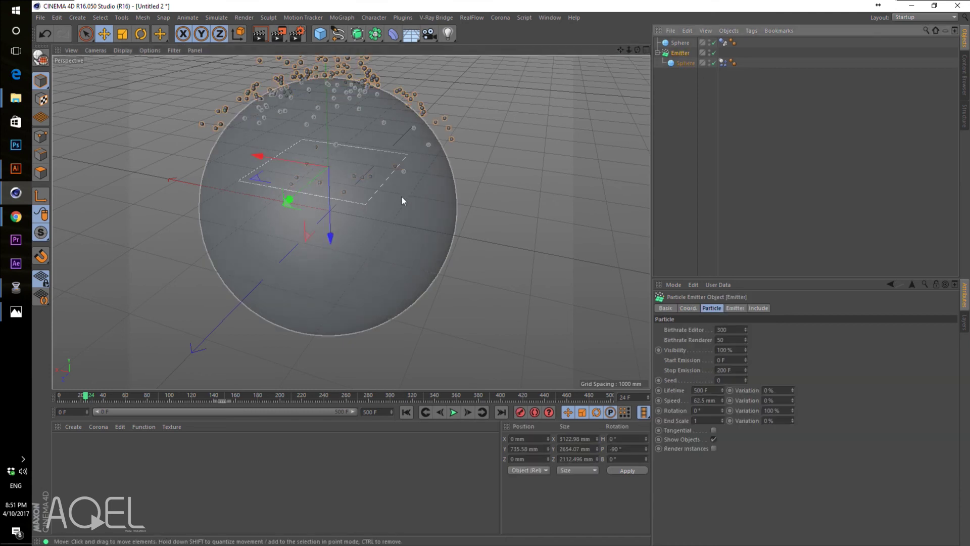
drag(637, 49, 614, 71)
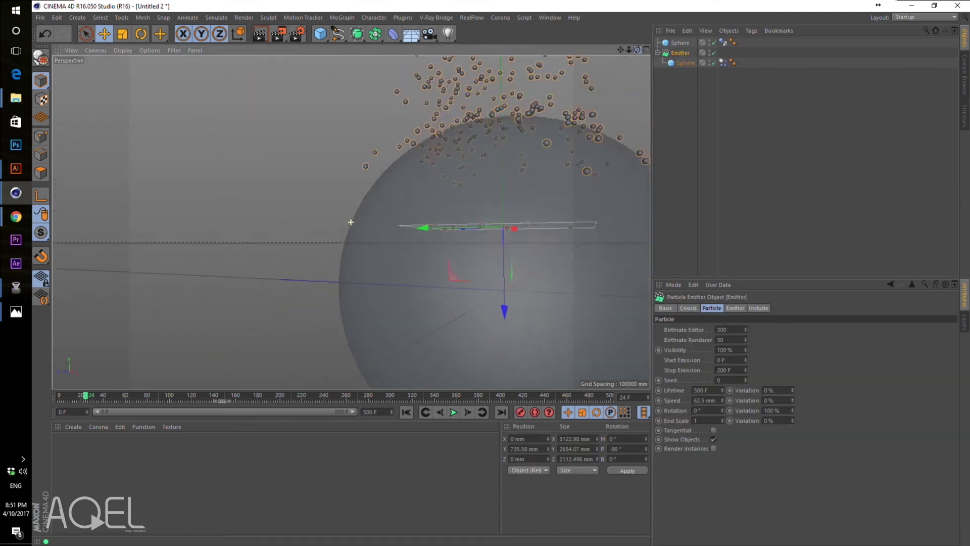
mouse_move(351, 222)
mouse_down()
mouse_move(626, 52)
mouse_move(660, 73)
mouse_up()
click(662, 71)
click(372, 225)
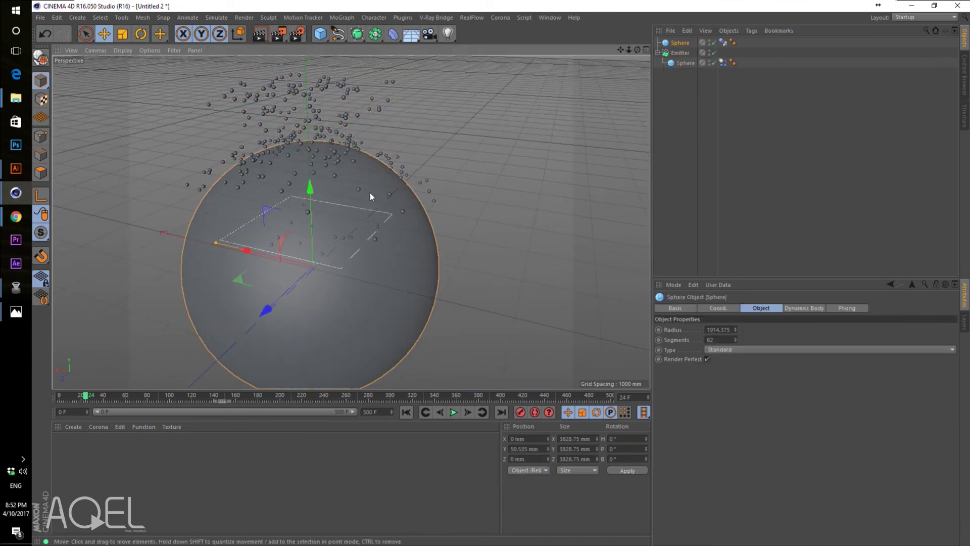
- Test the sphere's Dynamics Body collision Shape as Automatic with a replay
click(723, 43)
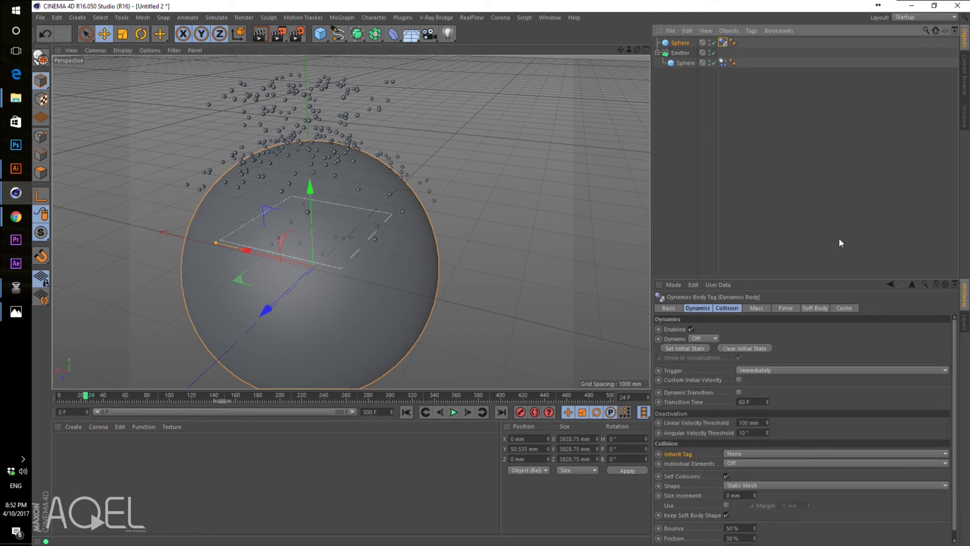
scroll(859, 415, down, 1)
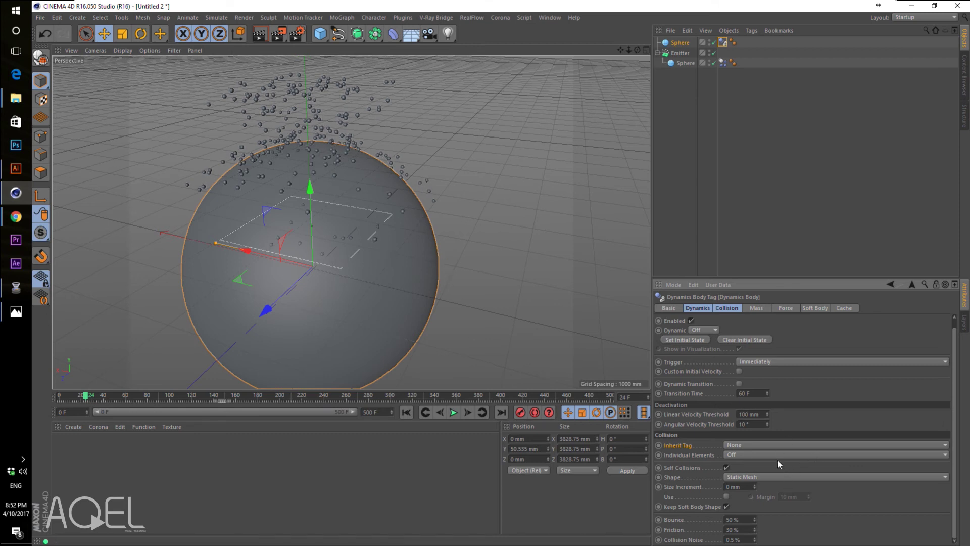
click(673, 477)
click(742, 477)
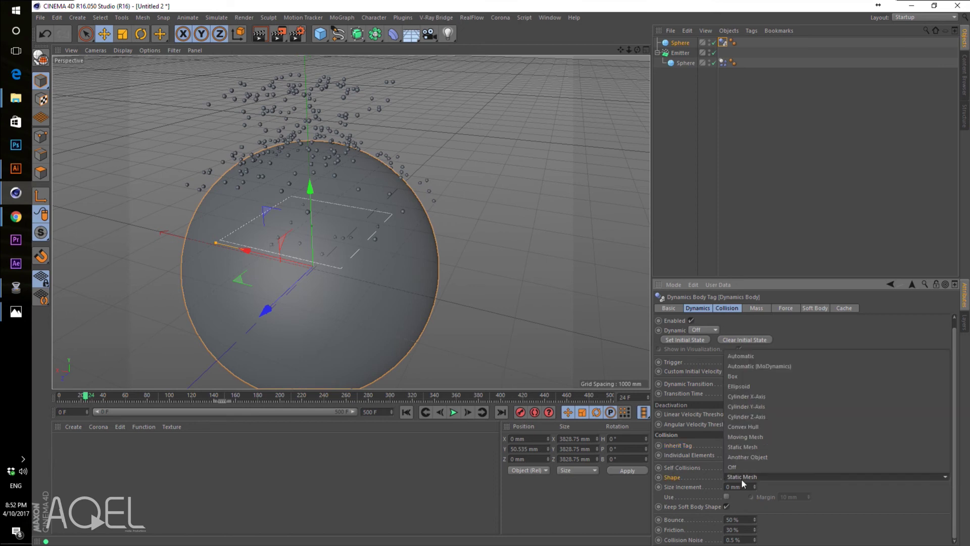
click(710, 483)
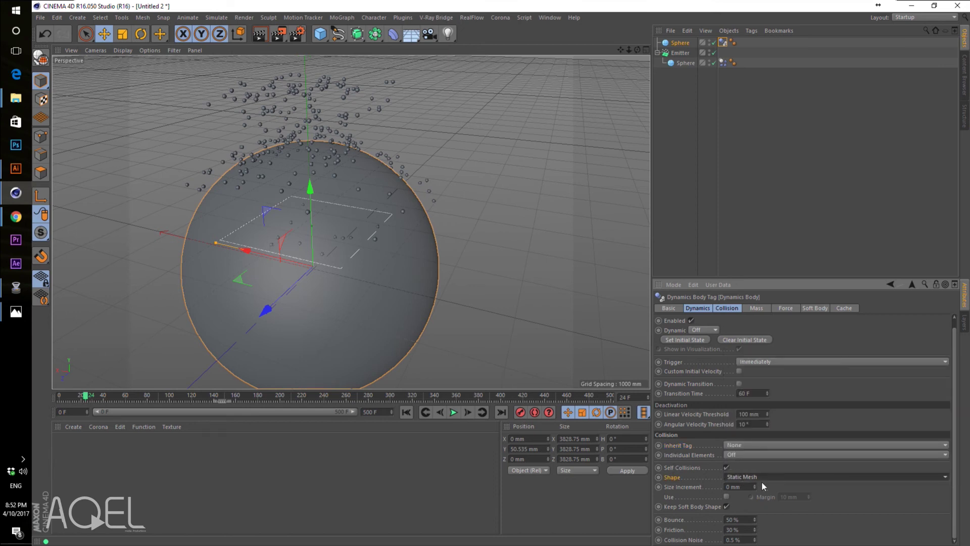
click(426, 413)
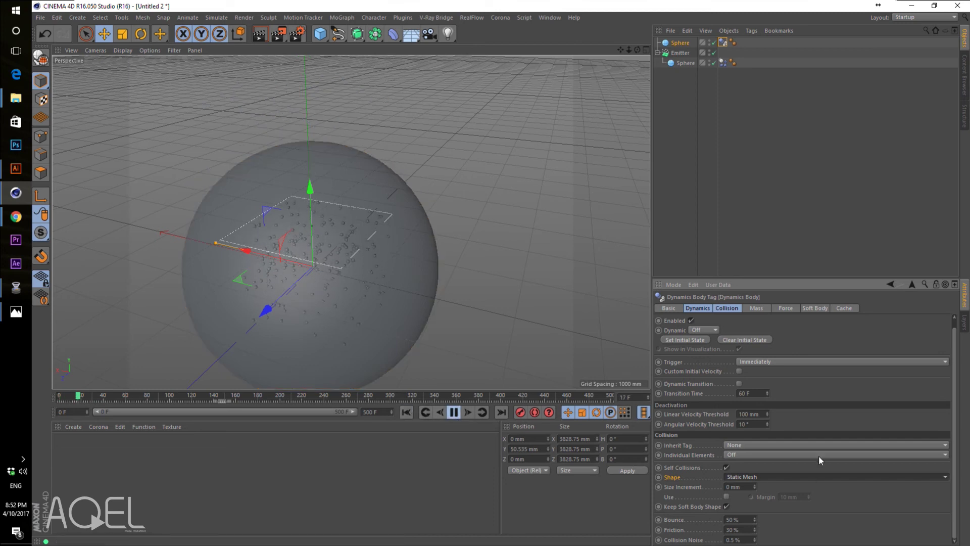
click(750, 475)
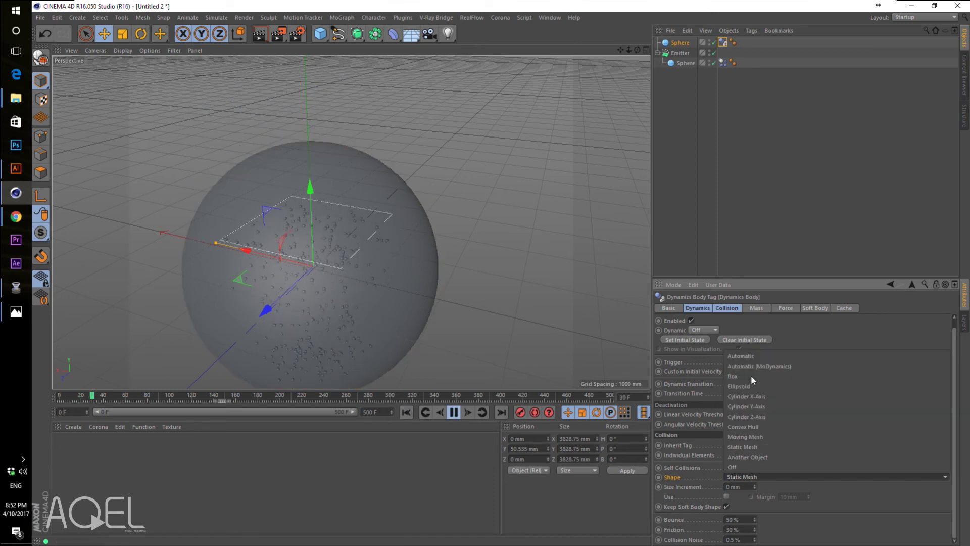
click(748, 356)
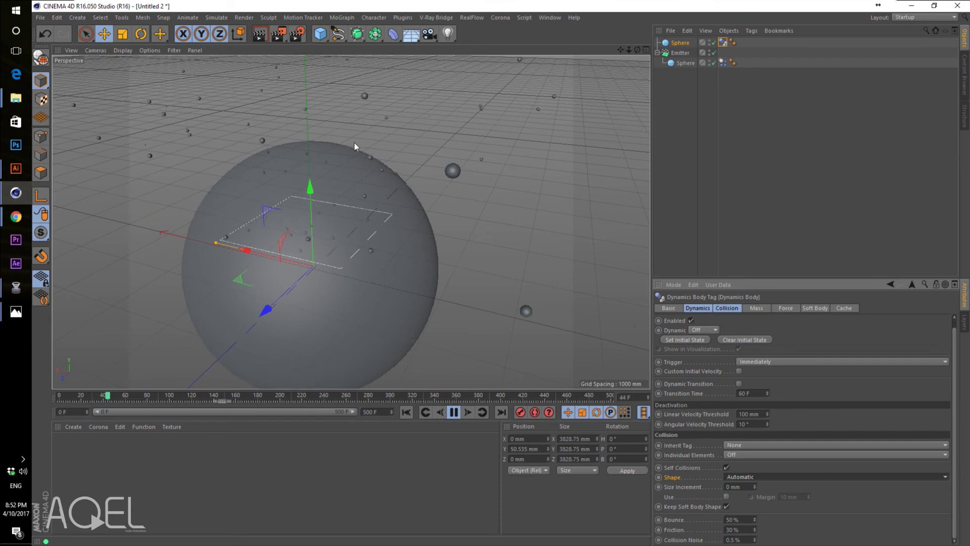
click(454, 412)
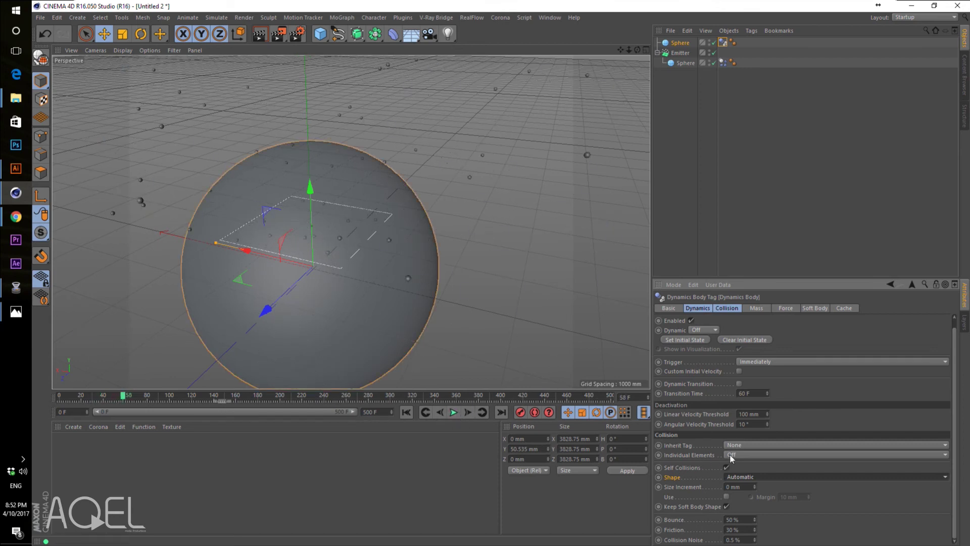
- Return the collision Shape to Static Mesh and replay, viewing particles pile inside
click(739, 479)
click(745, 447)
click(406, 412)
click(454, 412)
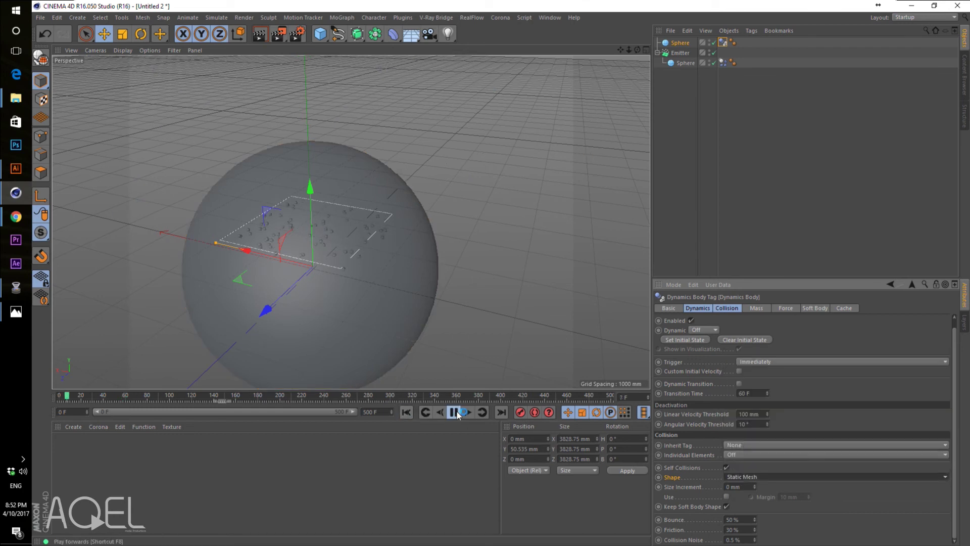
scroll(349, 318, up, 3)
scroll(581, 164, down, 2)
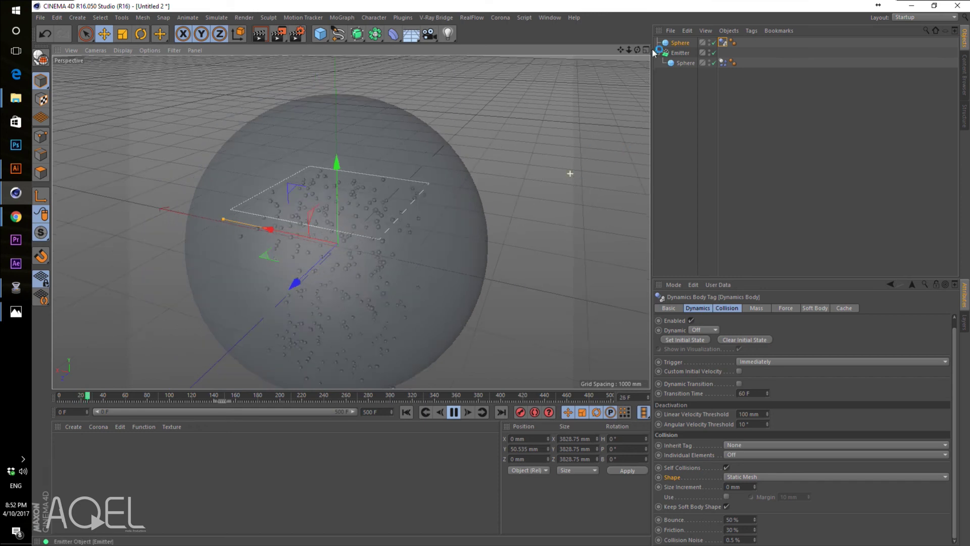
mouse_move(638, 51)
mouse_down()
mouse_move(638, 40)
mouse_move(611, 39)
mouse_up()
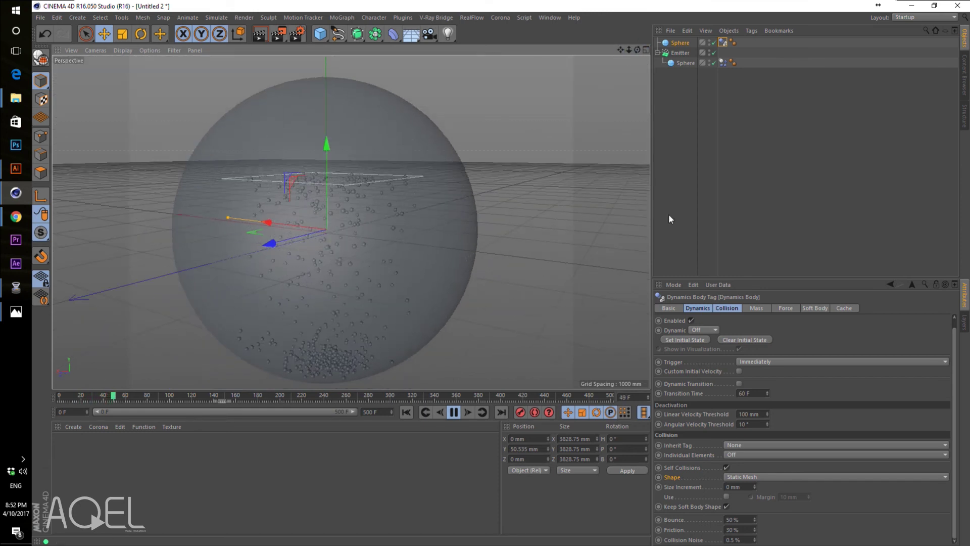
click(454, 412)
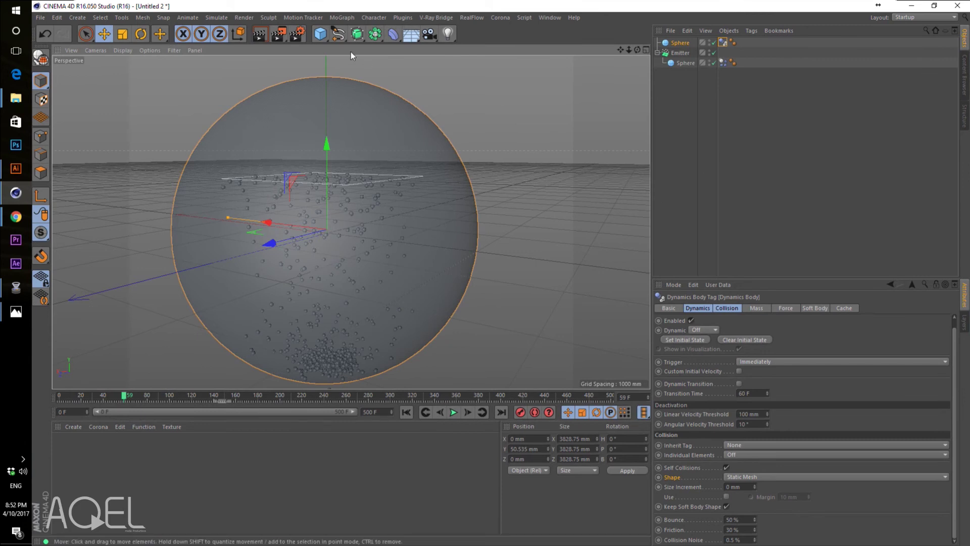
- Add a Cube, a Cone and a Platonic object from the primitives palette
click(318, 36)
click(415, 51)
click(319, 34)
click(450, 48)
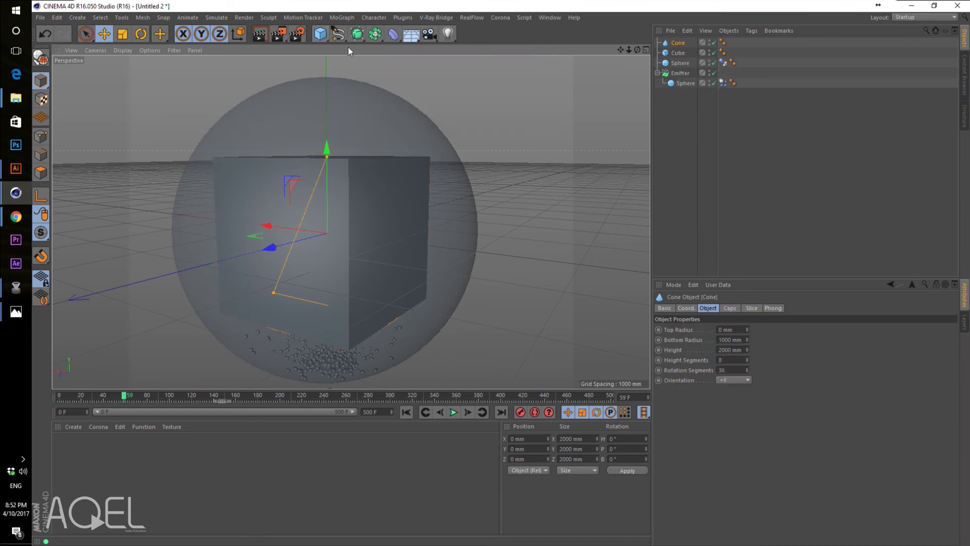
click(320, 34)
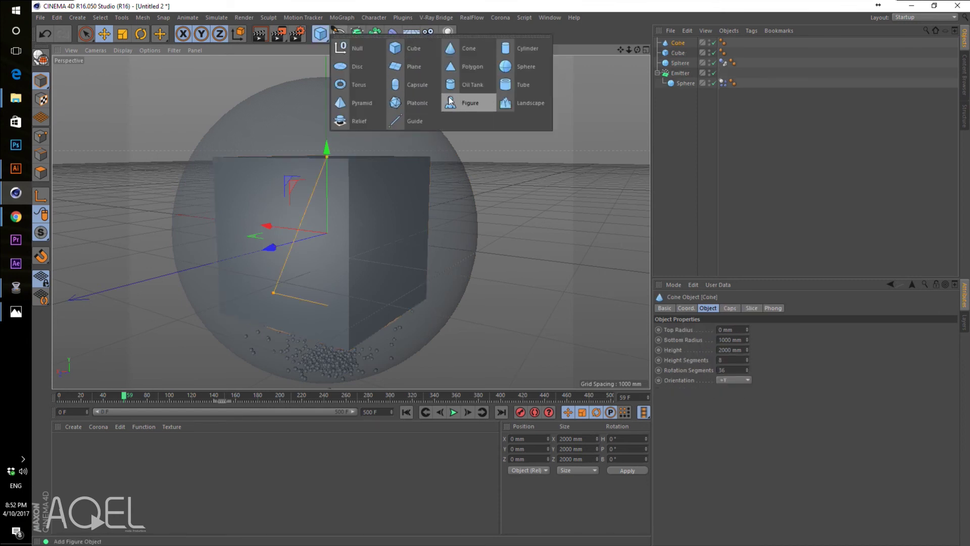
click(402, 103)
- Select the Platonic, Cone and Cube and scale them down together
mouse_move(677, 59)
mouse_down()
mouse_move(687, 86)
mouse_move(678, 42)
mouse_up()
click(688, 127)
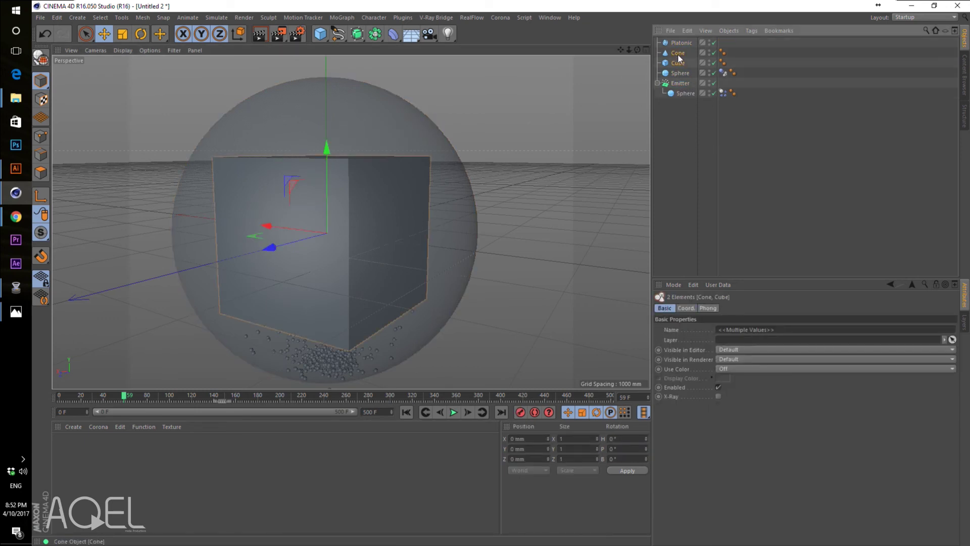
click(123, 34)
mouse_move(287, 198)
mouse_down()
mouse_move(80, 289)
mouse_move(20, 299)
mouse_up()
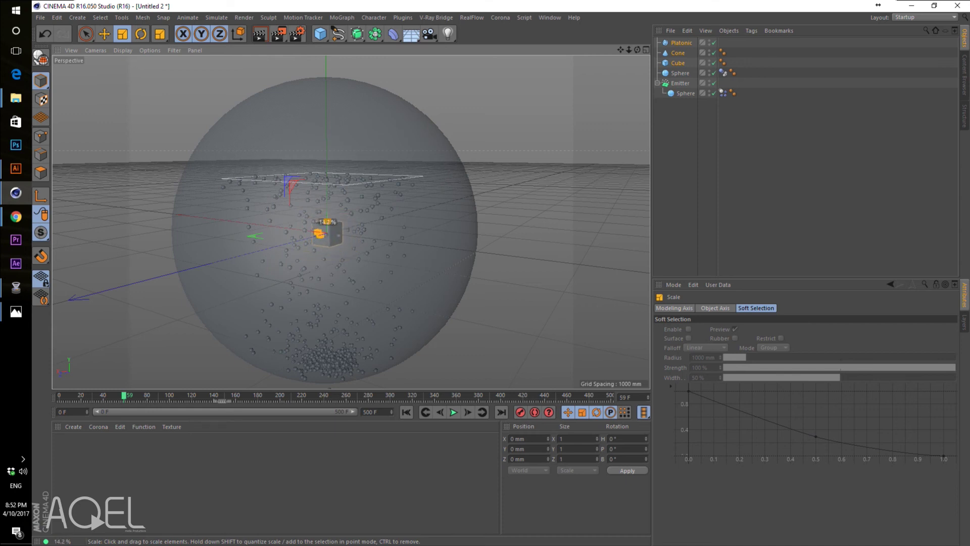
- Enlarge the emitter's particle sphere to about 101 mm radius
click(685, 93)
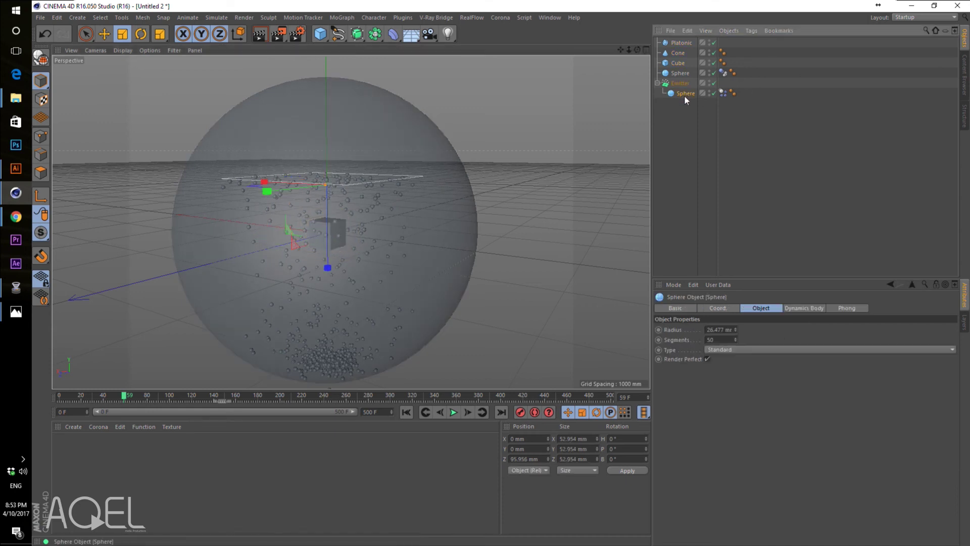
drag(172, 283, 349, 211)
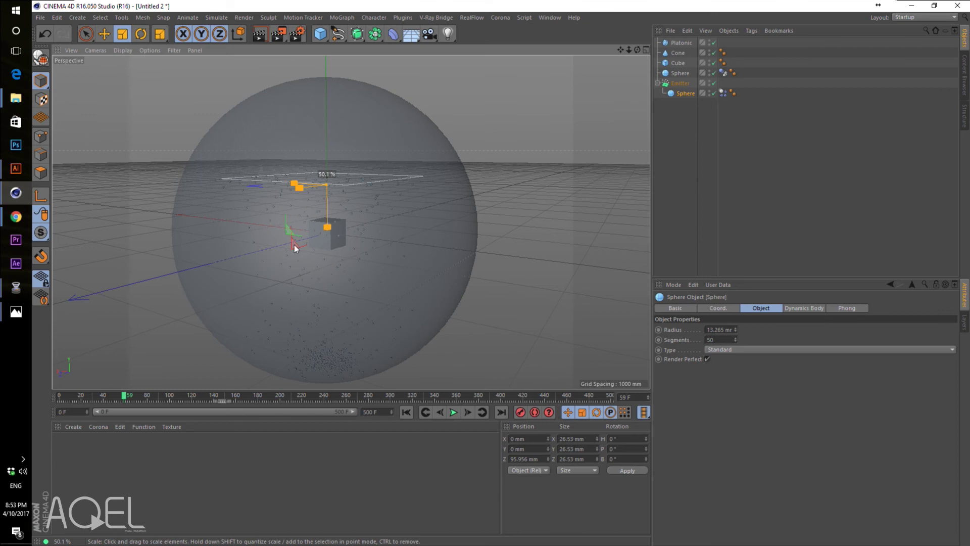
drag(348, 211, 535, 71)
mouse_move(298, 221)
mouse_down()
mouse_move(429, 111)
mouse_move(484, 107)
mouse_up()
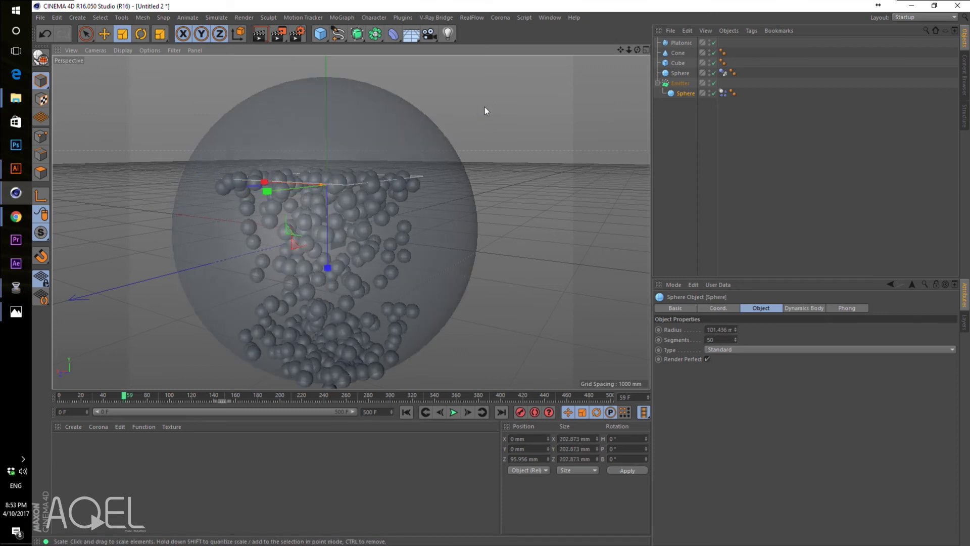
- Parent the Platonic, Cone and Cube under the Emitter
click(678, 63)
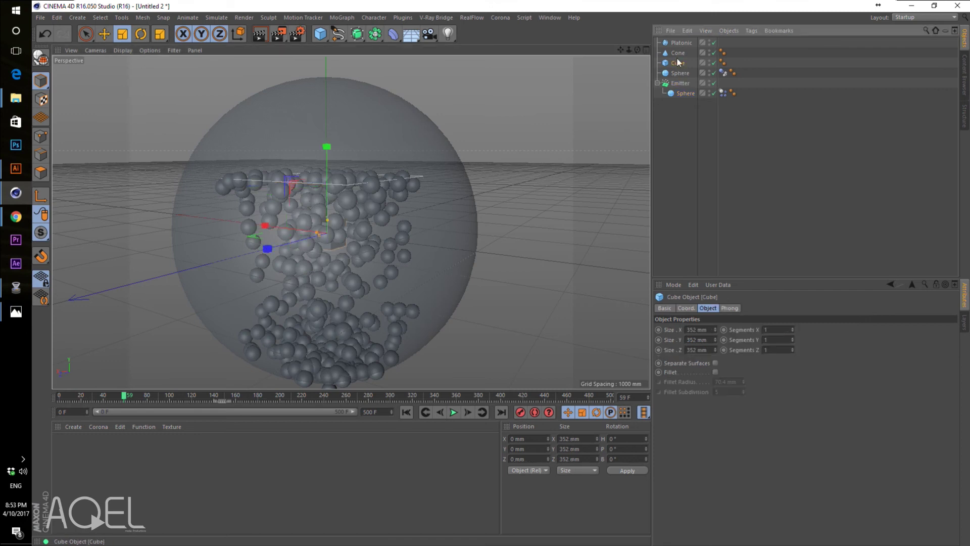
ctrl+click(680, 42)
drag(680, 52, 681, 83)
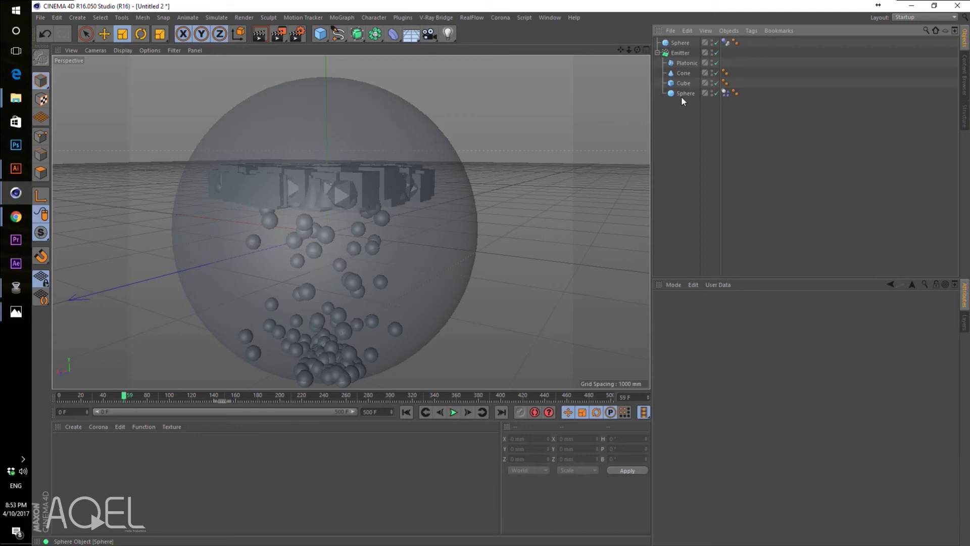
- Add Rigid Body tags to the Platonic, Cone and Cube, then replay the simulation
click(683, 83)
shift+click(683, 62)
right_click(684, 63)
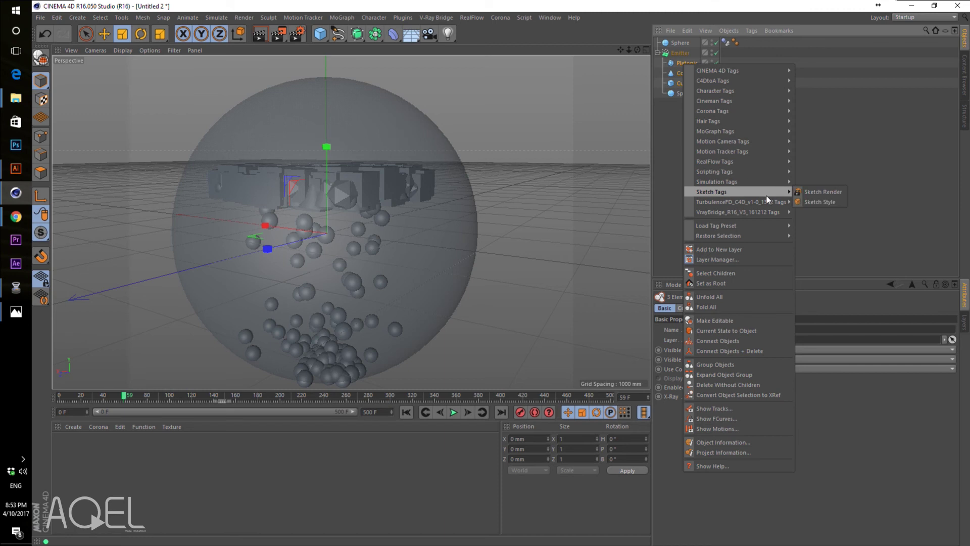
mouse_move(716, 182)
click(813, 185)
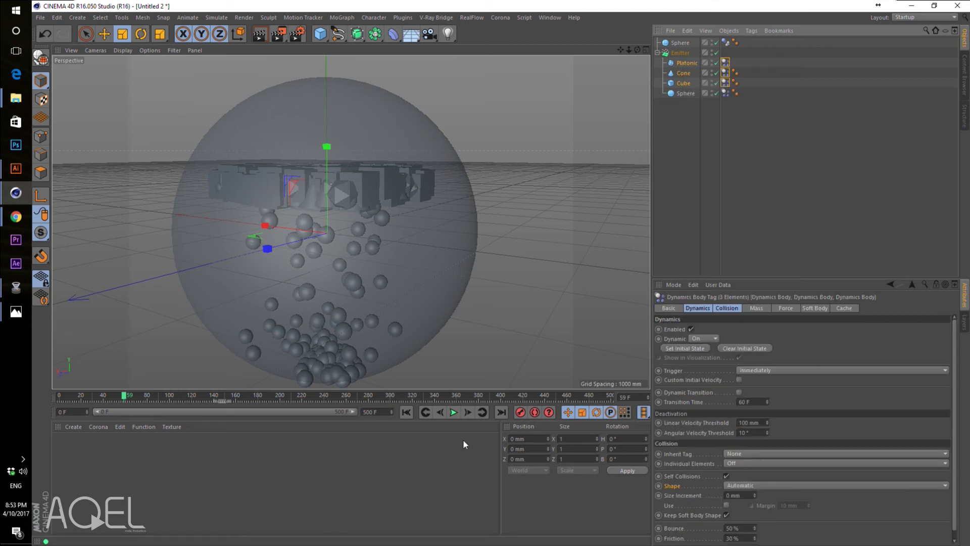
click(406, 412)
click(453, 412)
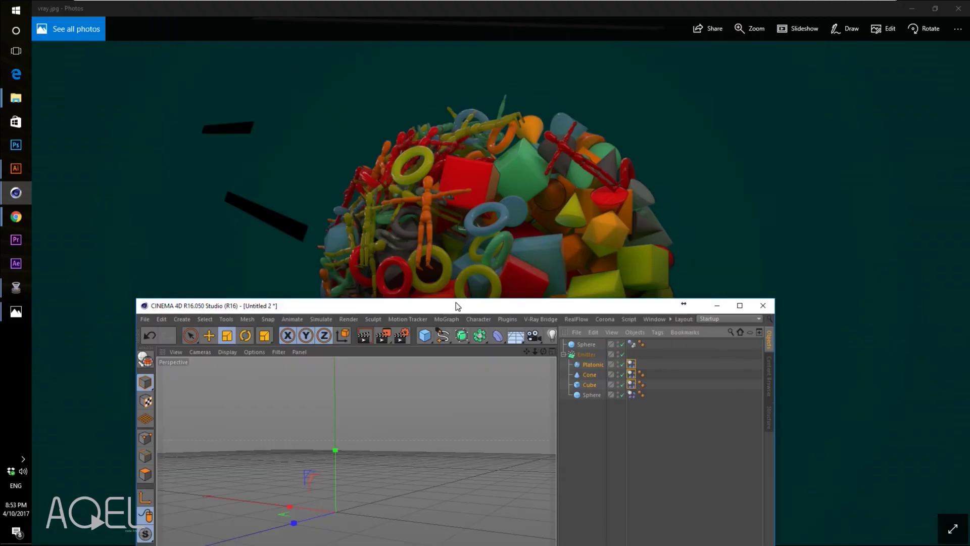
- Maximize Cinema 4D, stop playback and set the Emitter's emission value to 300
double_click(456, 302)
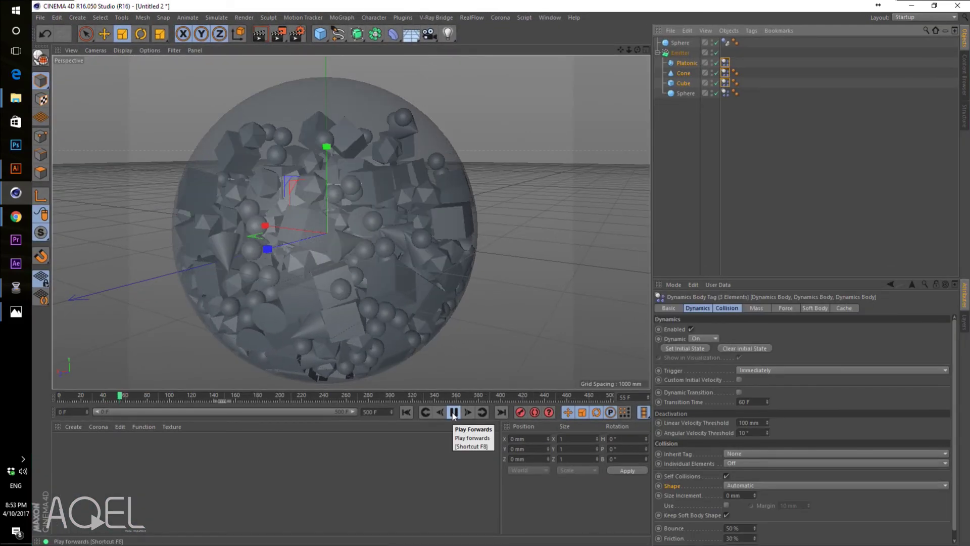
click(453, 413)
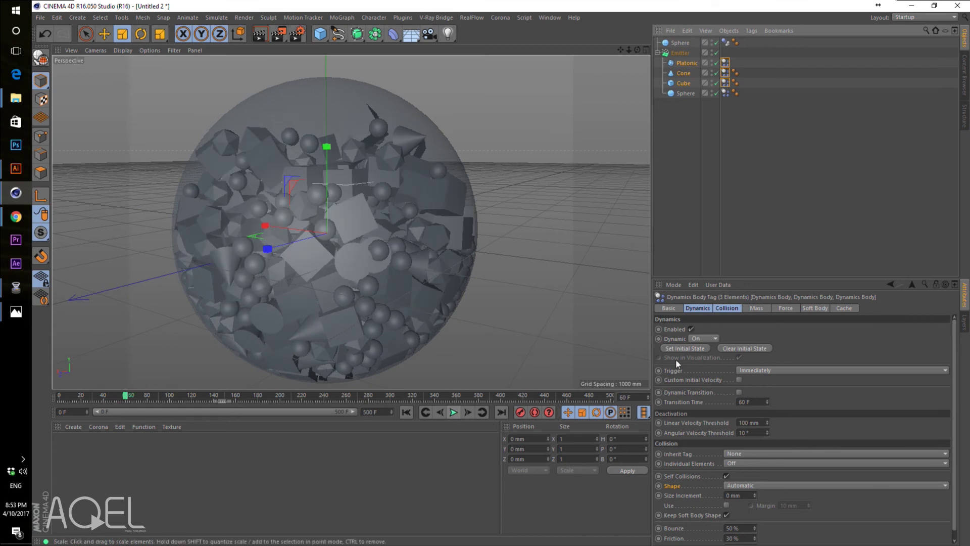
click(681, 44)
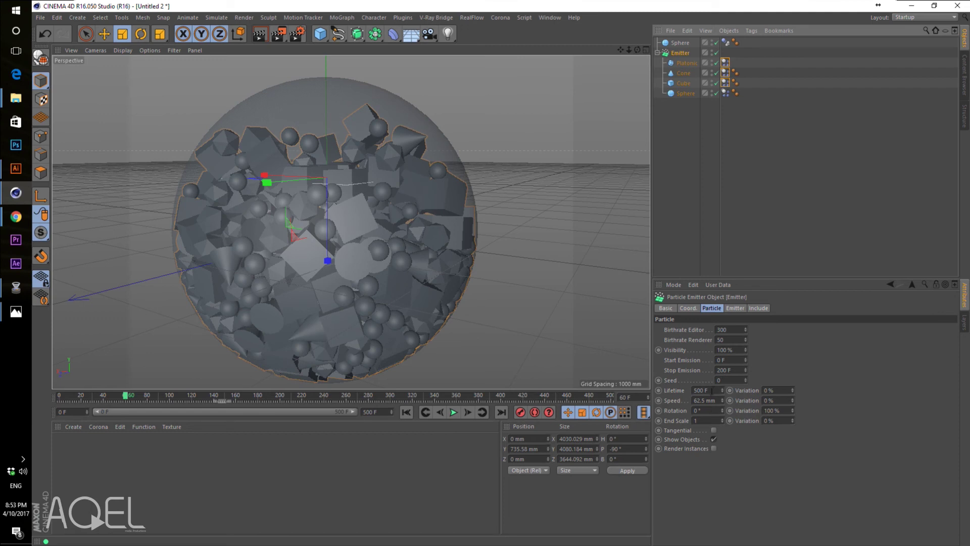
double_click(730, 370)
text(300)
key(Return)
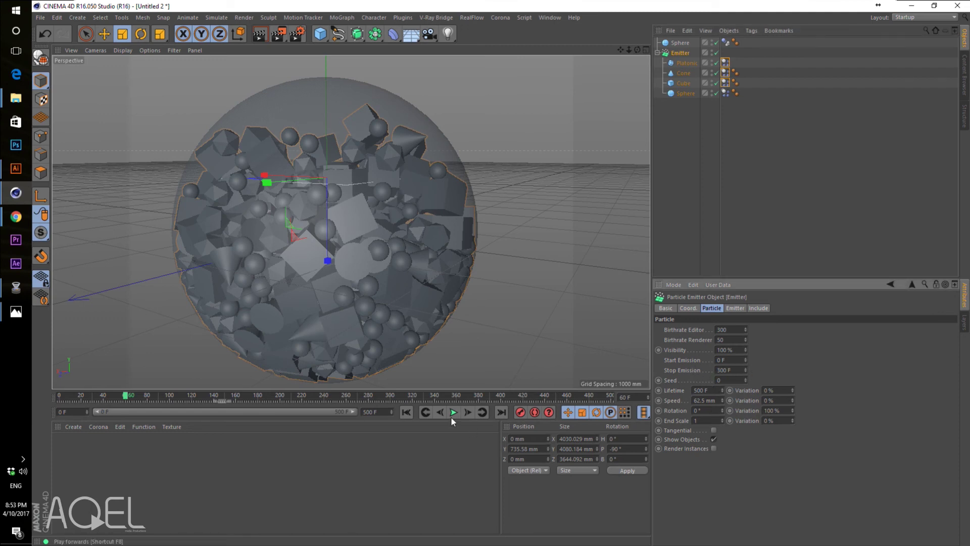
- Replay the simulation while orbiting, pausing at frame 98 on a near-front view
click(454, 413)
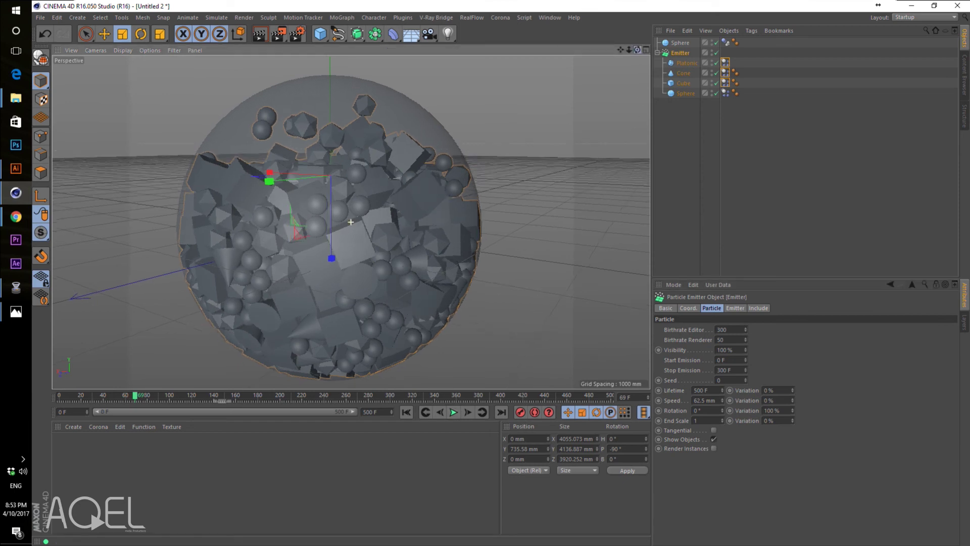
alt+drag(637, 57, 200, 407)
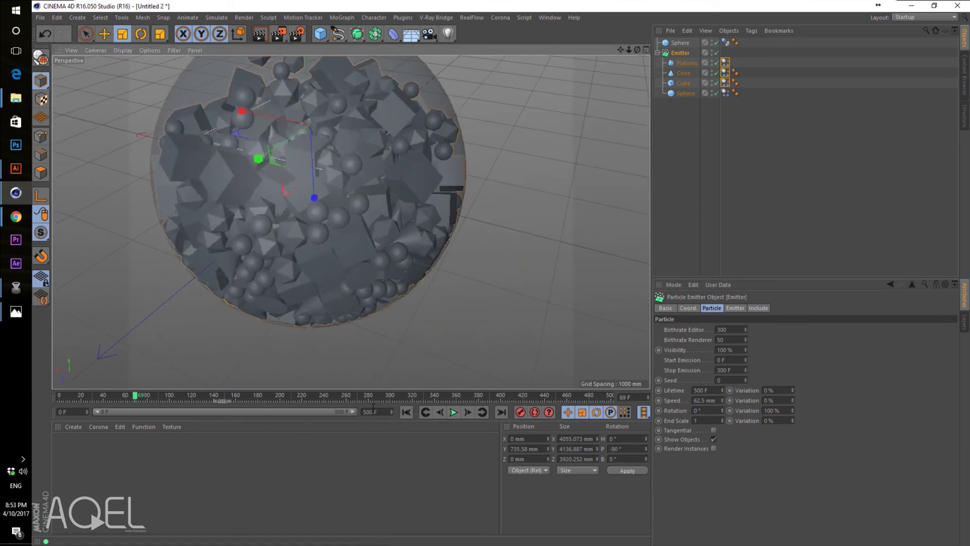
click(453, 412)
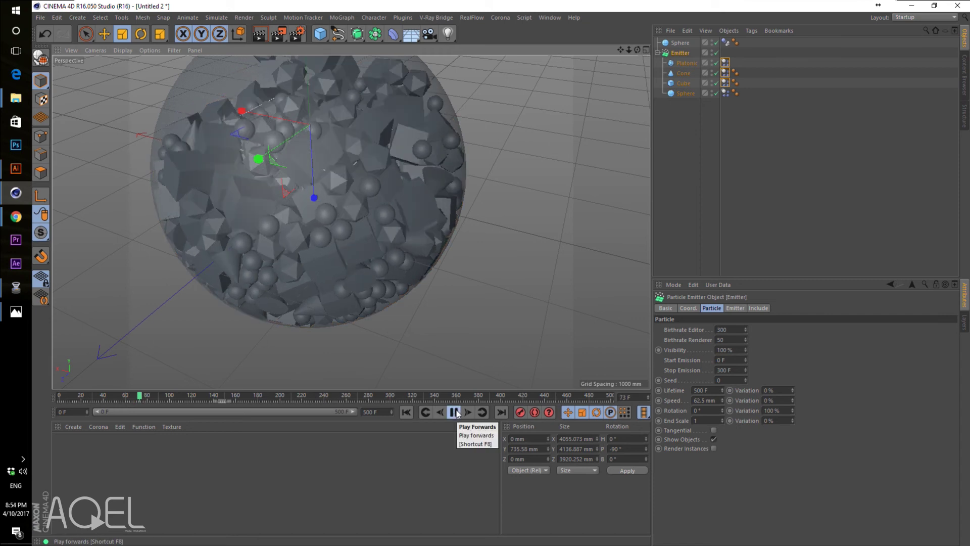
drag(638, 50, 744, 41)
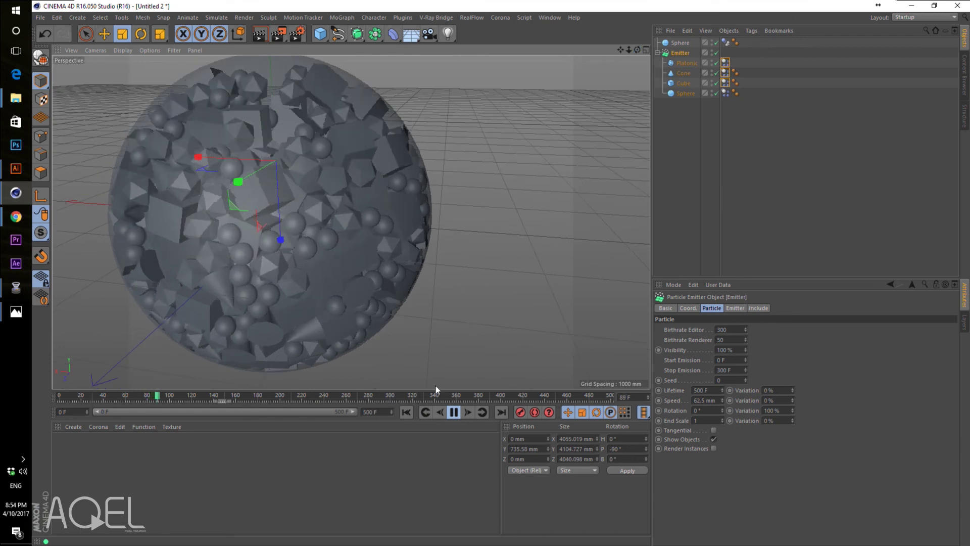
click(454, 412)
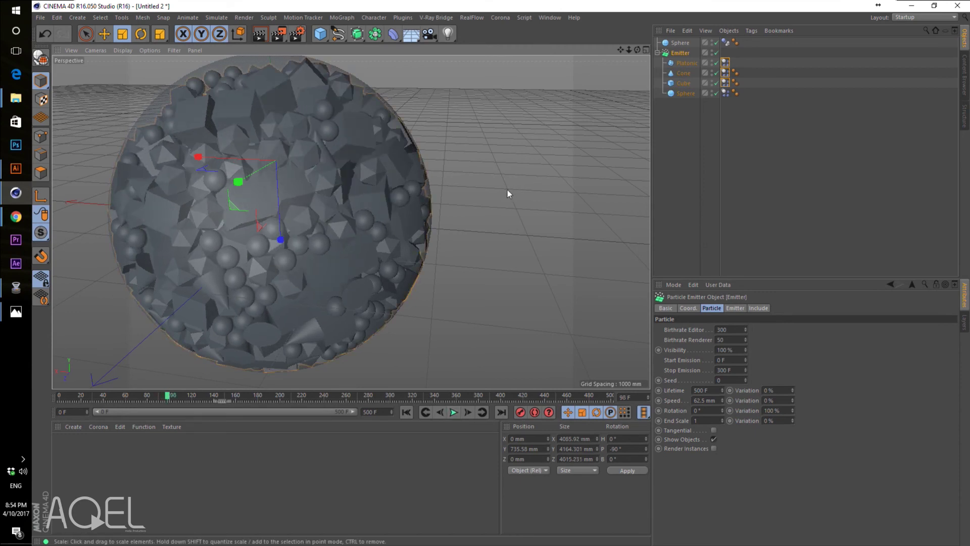
mouse_move(637, 50)
mouse_down()
mouse_move(596, 56)
mouse_move(631, 50)
mouse_up()
- Select all four particle objects' Dynamics Body tags together
click(703, 128)
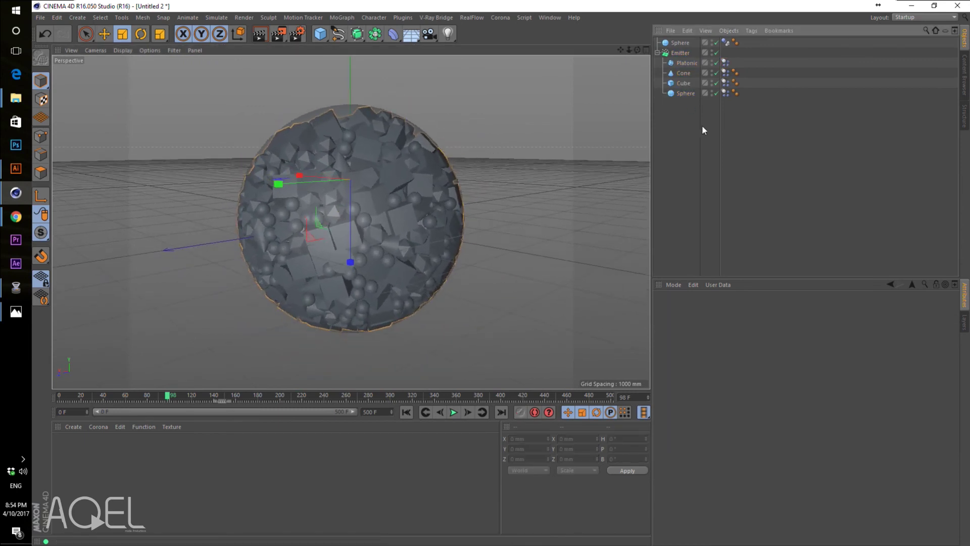
click(683, 53)
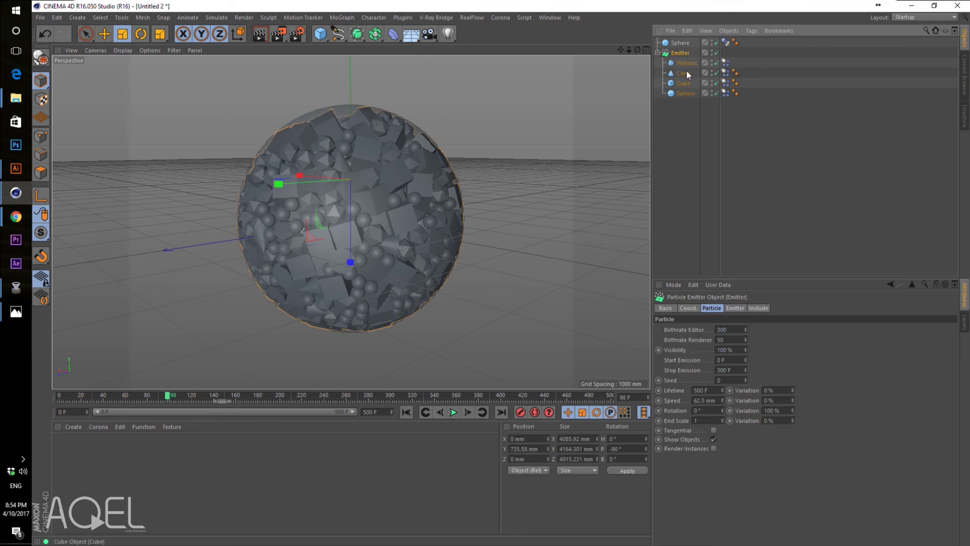
click(735, 308)
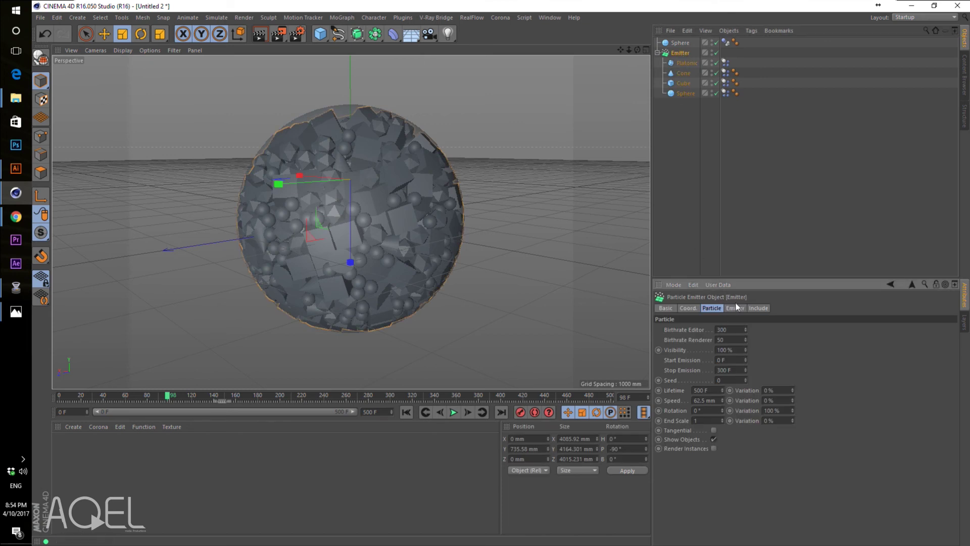
click(676, 246)
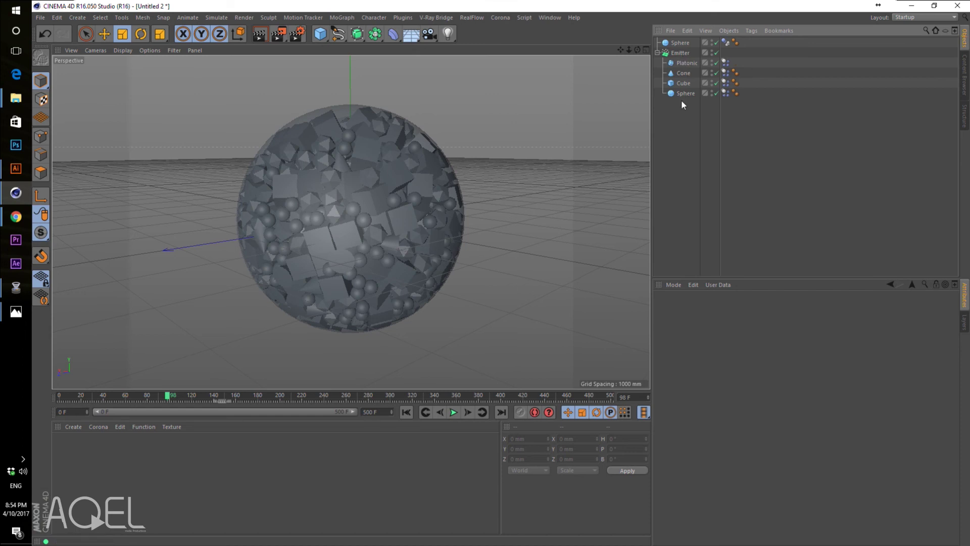
click(725, 63)
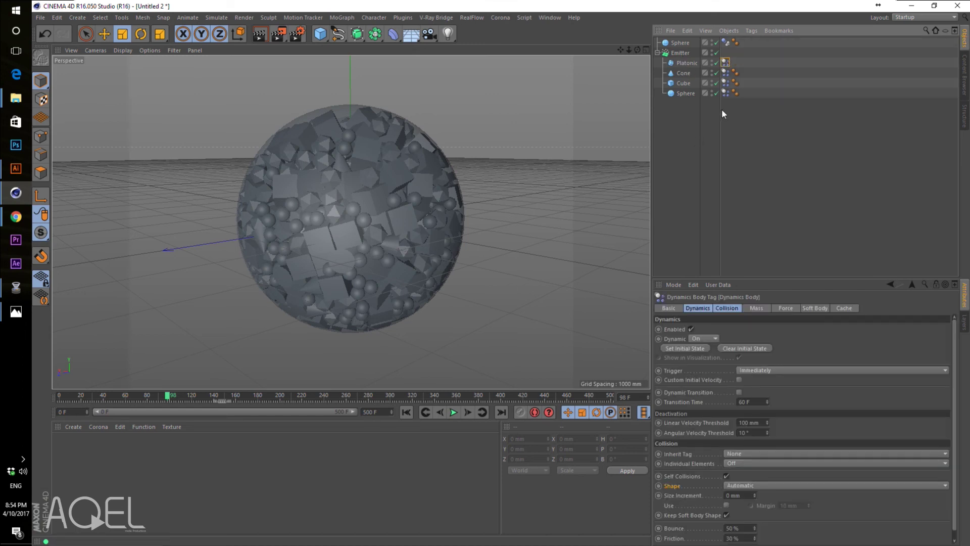
shift+click(724, 92)
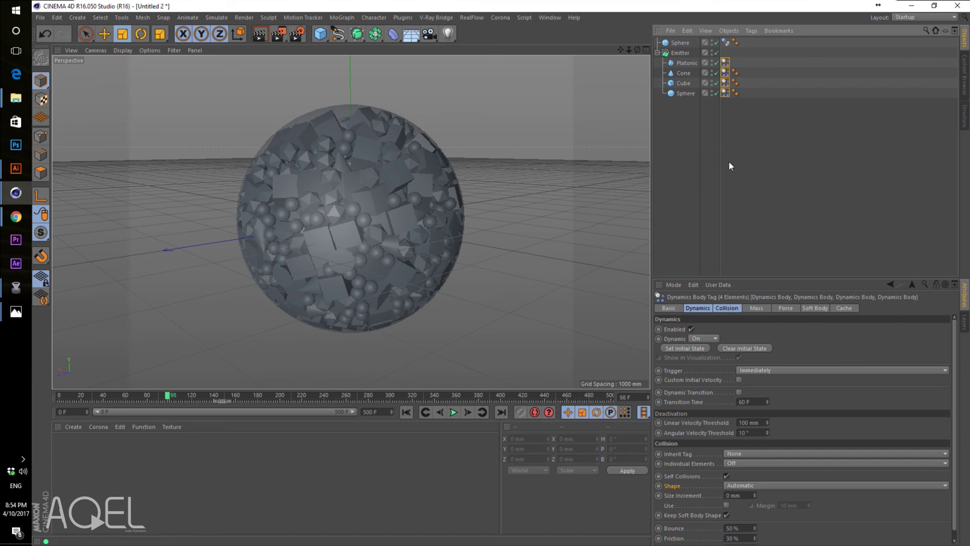
- Start Bake Object from the Cache settings, then cancel it at 26%
click(784, 307)
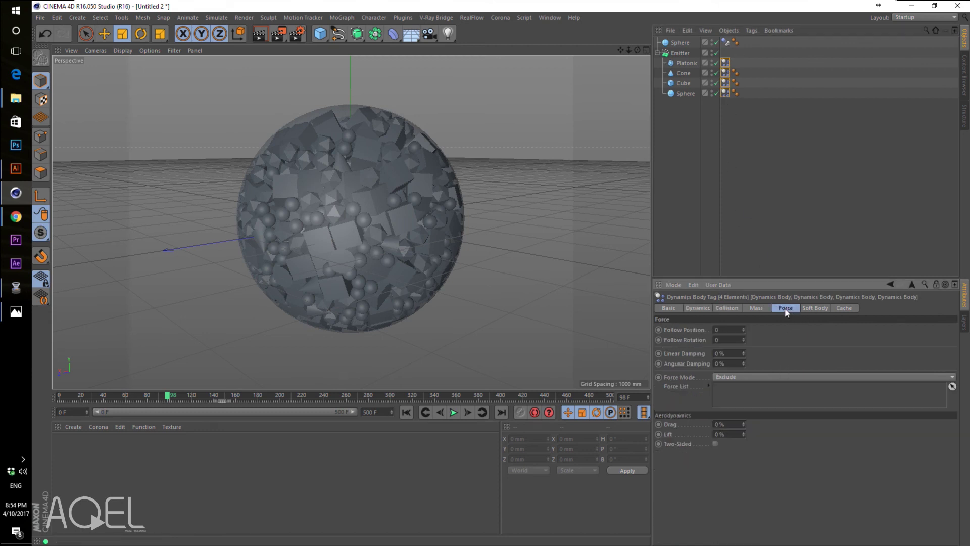
click(811, 309)
click(842, 311)
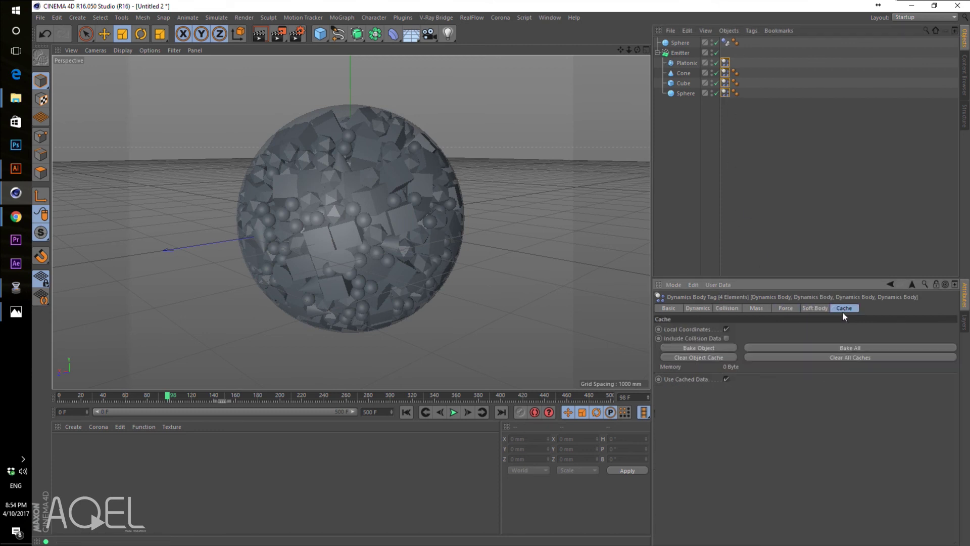
click(688, 349)
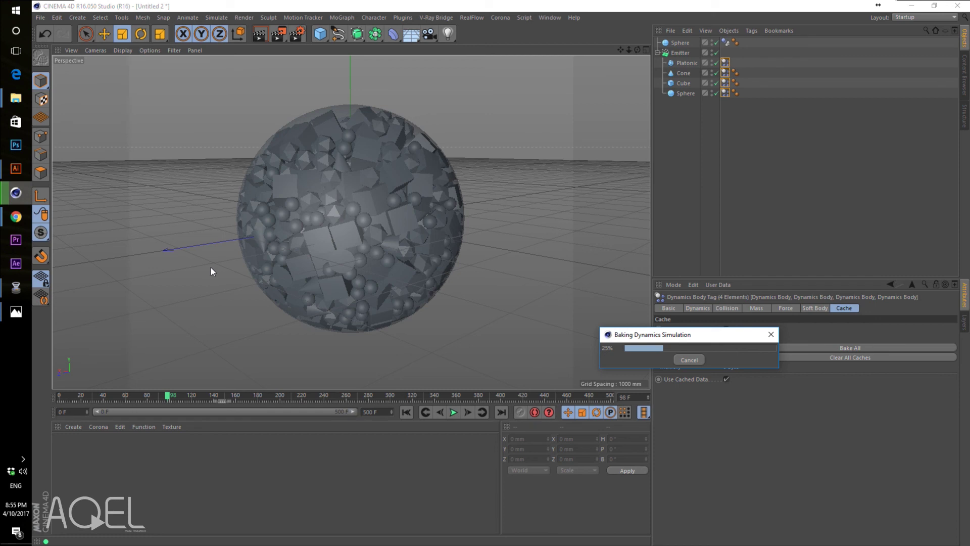
click(691, 360)
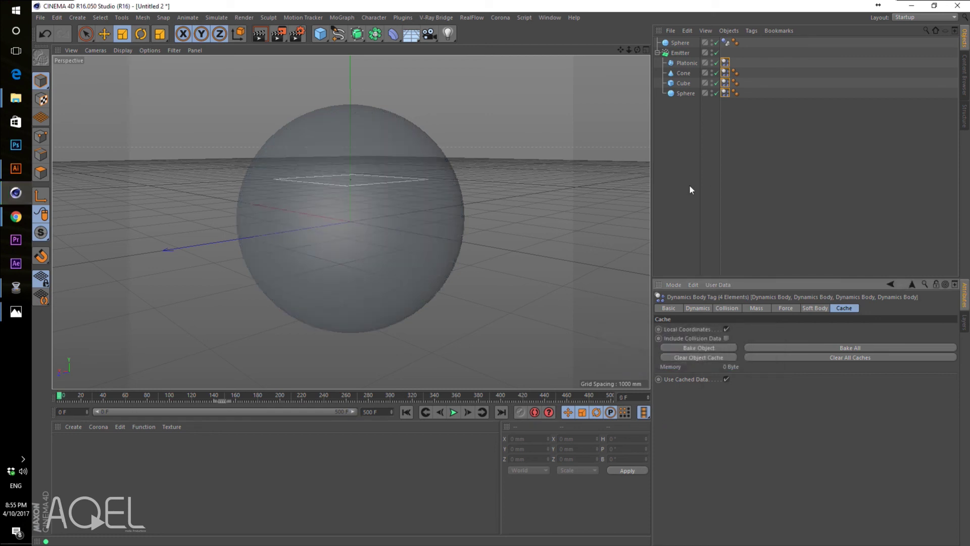
- Play the unbaked simulation to frame 89, then select the outer collider Sphere
click(453, 412)
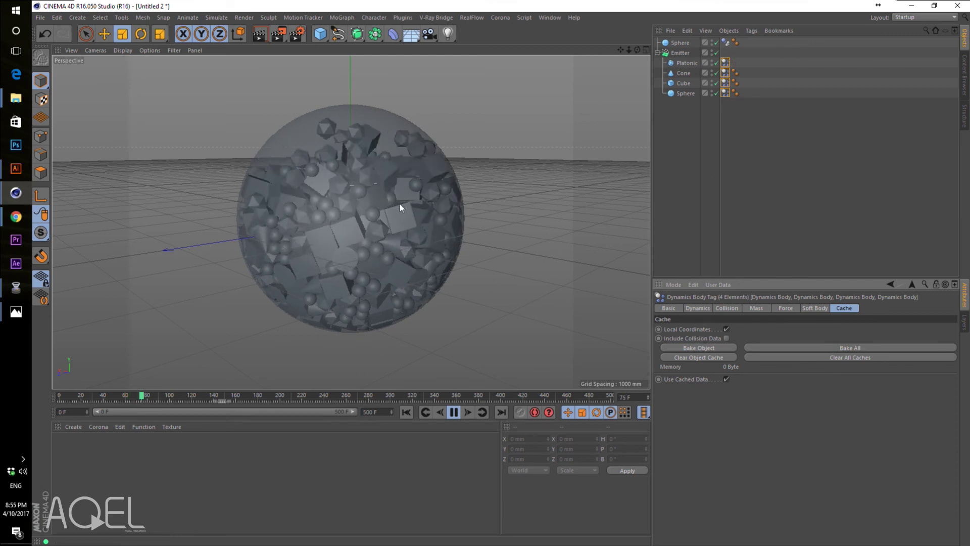
click(450, 414)
click(660, 137)
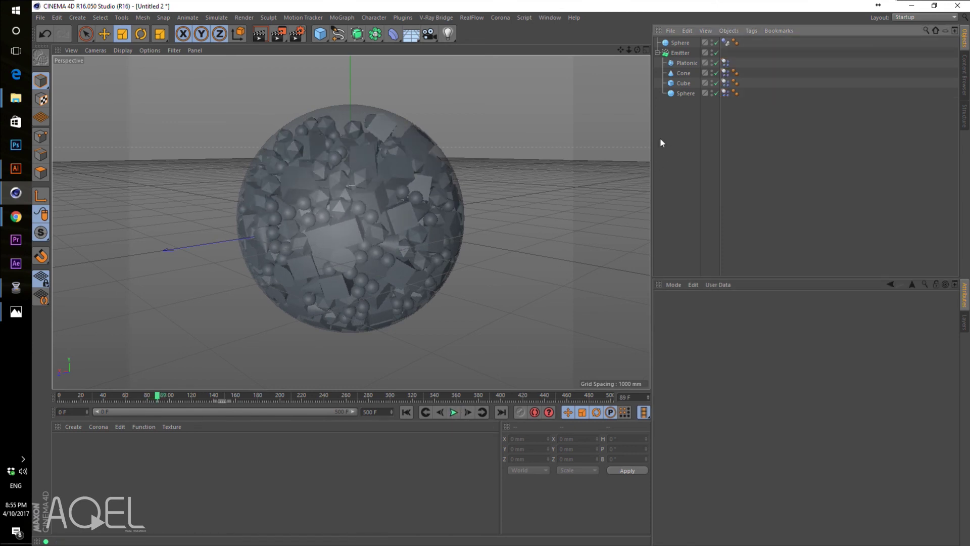
click(681, 43)
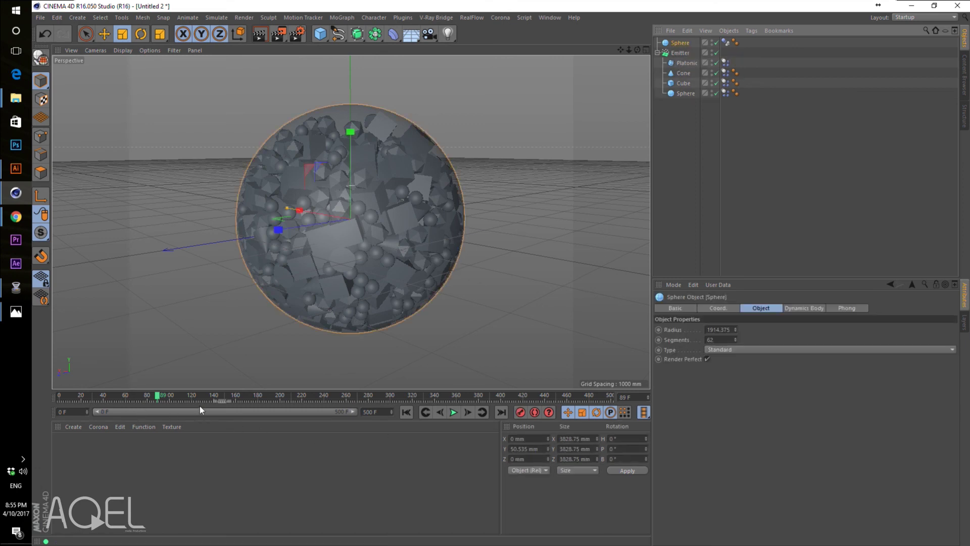
- Disable the collider Sphere, orbit around the bare cluster, select Emitter and shrink the window
click(714, 44)
click(717, 43)
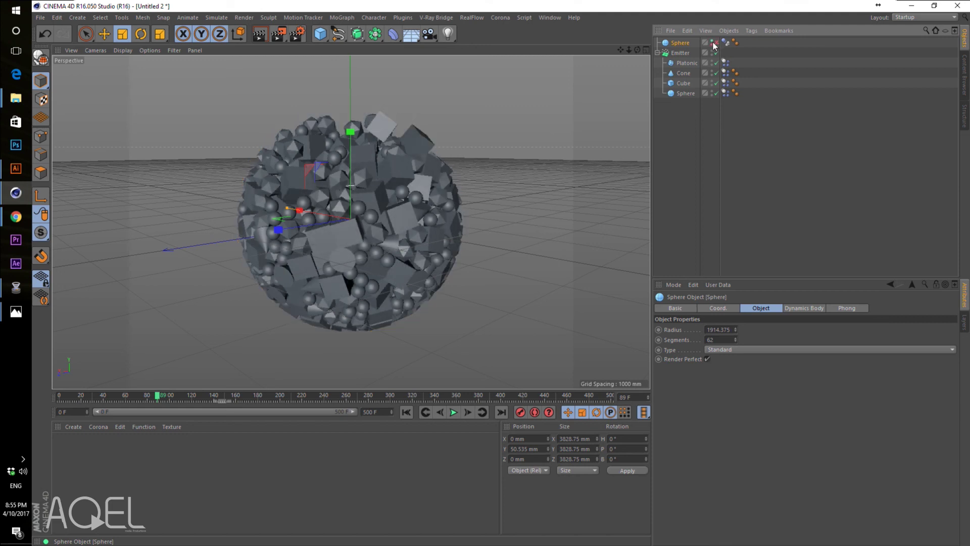
mouse_move(637, 51)
mouse_down()
mouse_move(568, 5)
mouse_move(505, 3)
mouse_up()
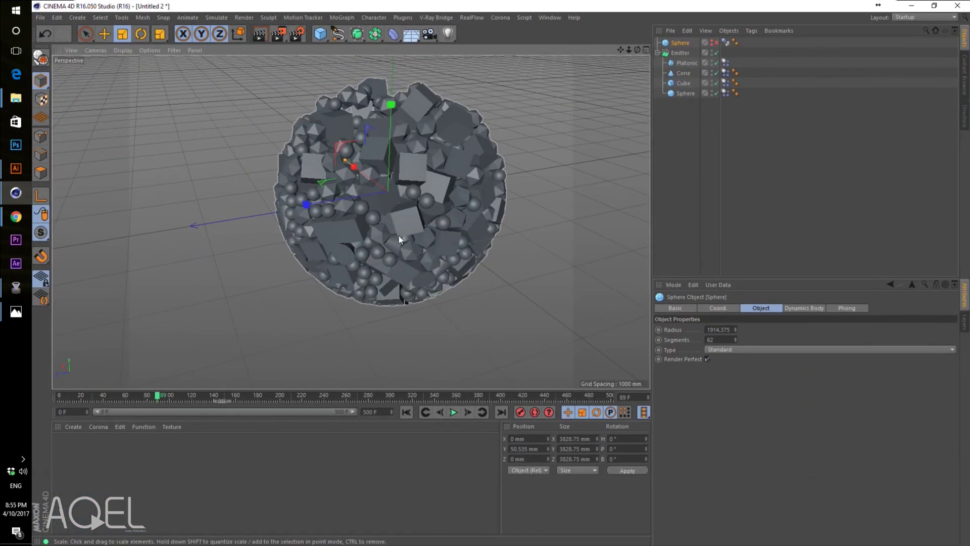
drag(637, 49, 597, 112)
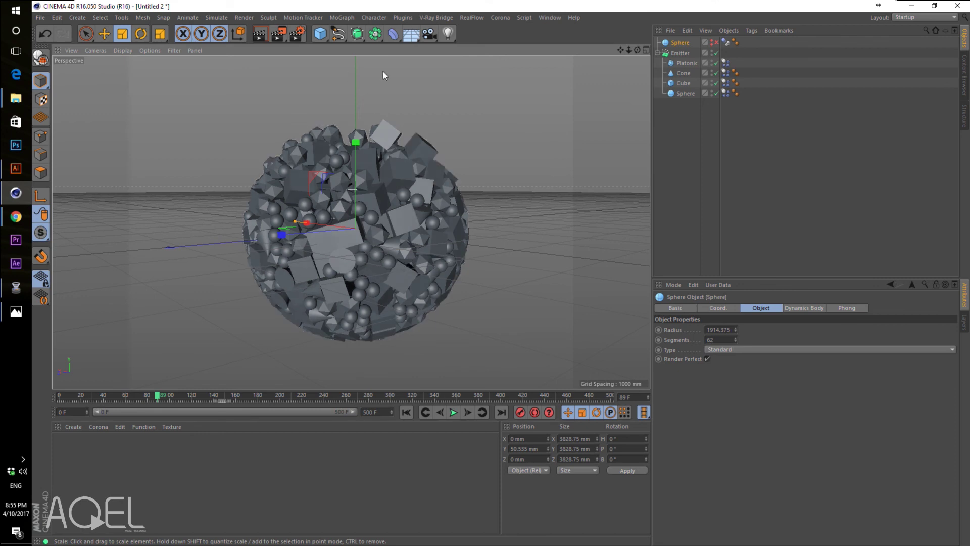
alt+drag(556, 212, 474, 241)
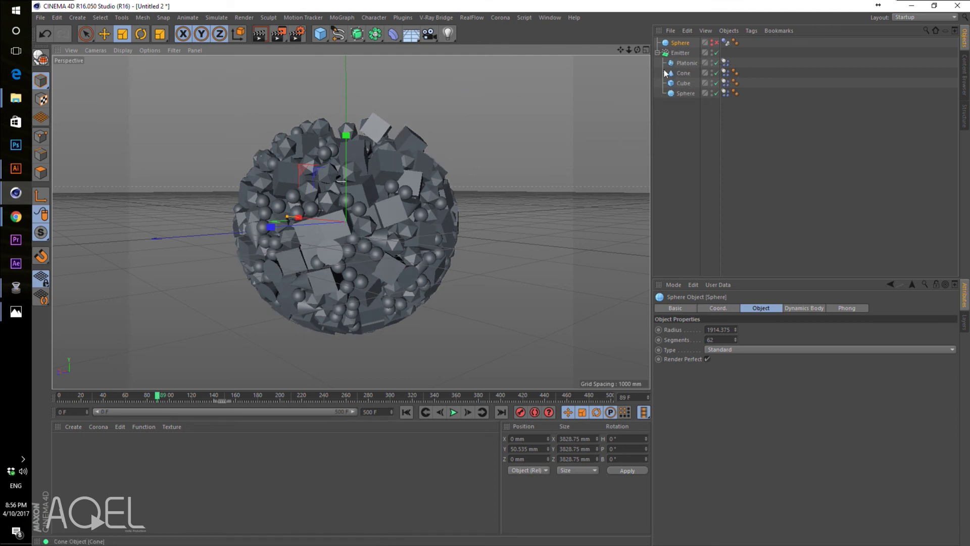
click(680, 53)
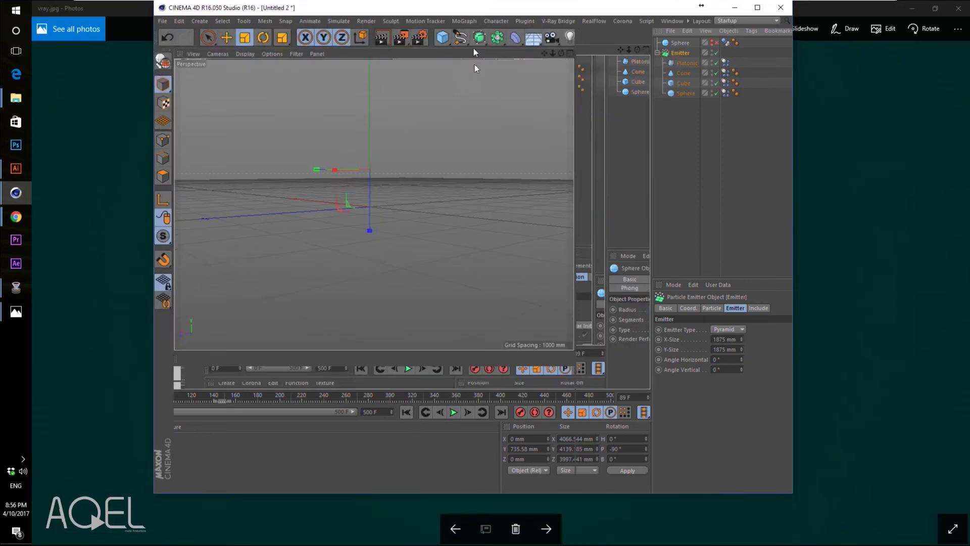
mouse_move(459, 9)
mouse_down()
mouse_move(484, 160)
mouse_move(403, 523)
mouse_up()
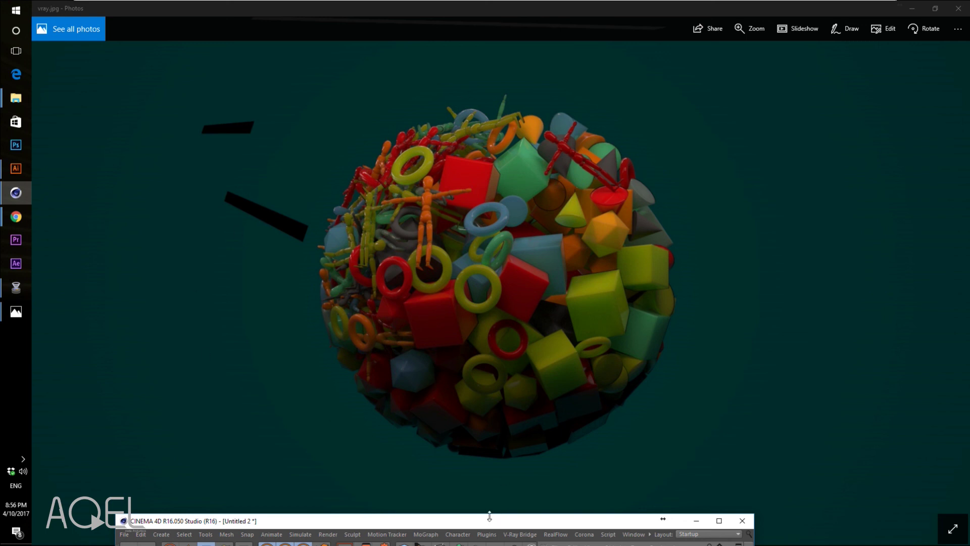
- Move Cinema 4D back up, then minimize it to show the vray.jpg render in Photos
mouse_move(447, 525)
mouse_down()
mouse_move(466, 346)
mouse_move(423, 1)
mouse_up()
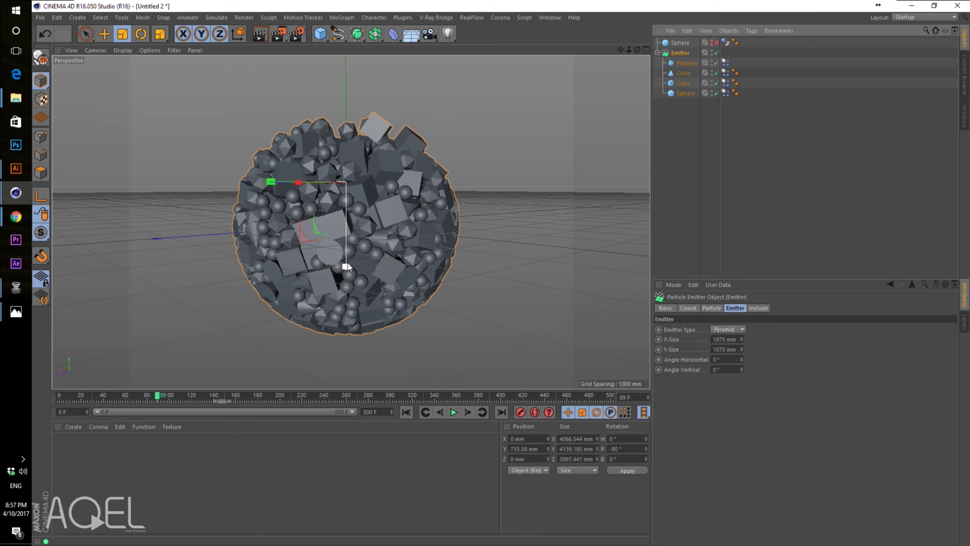
click(911, 6)
- Open the Behance "Displacement" project in Chrome and return to it after minimizing
mouse_move(17, 217)
click(86, 182)
click(381, 197)
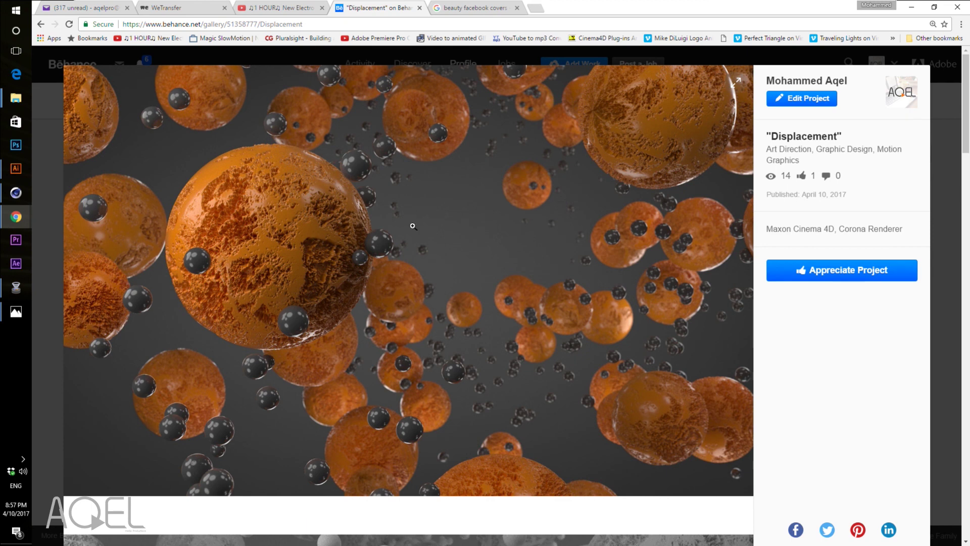
click(914, 12)
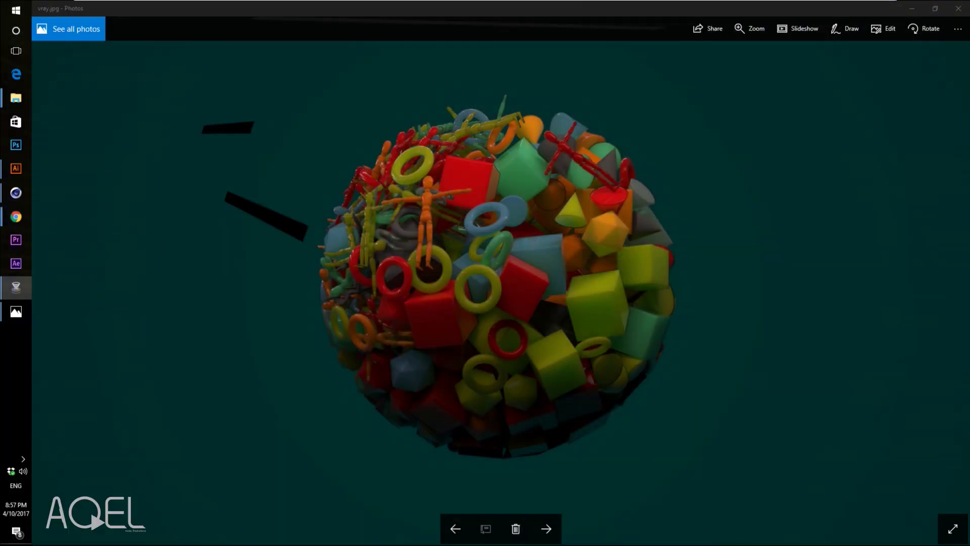
mouse_move(15, 217)
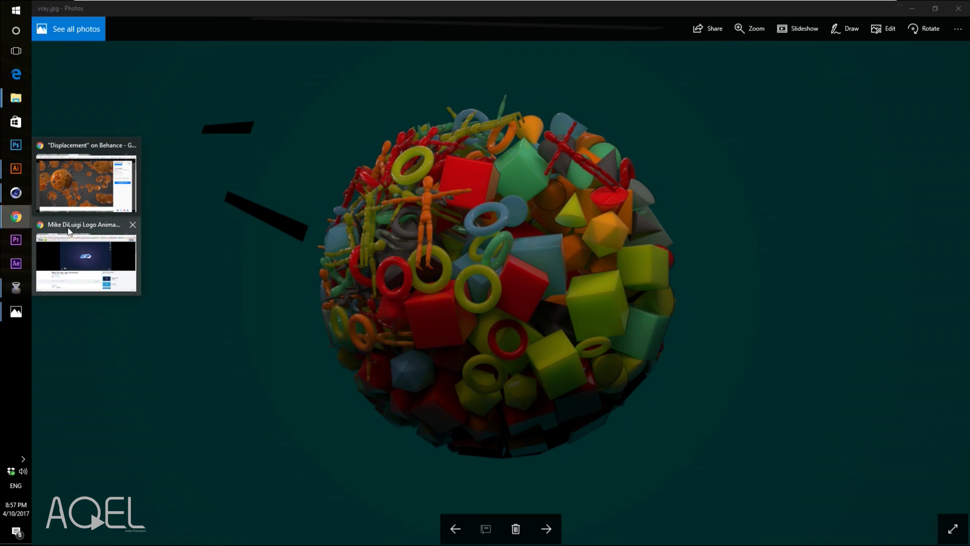
click(85, 182)
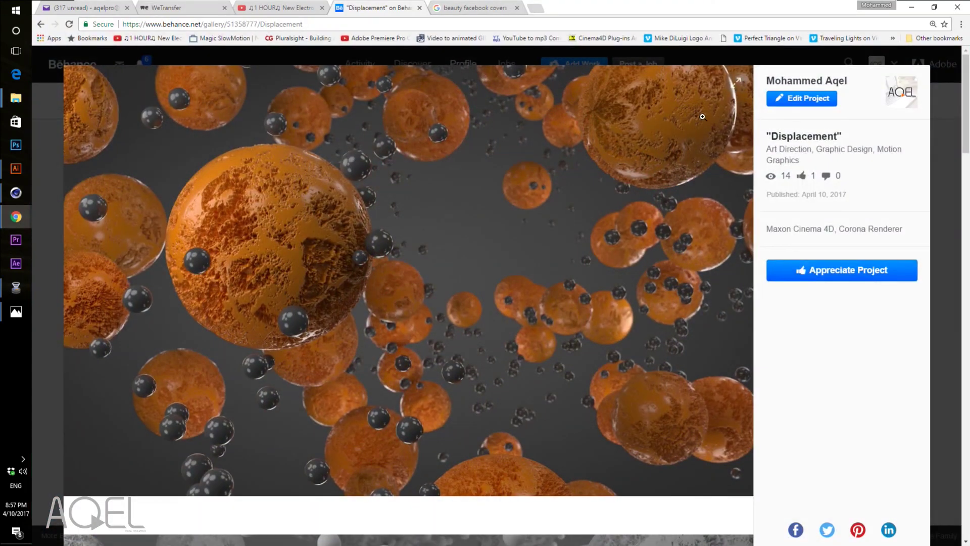